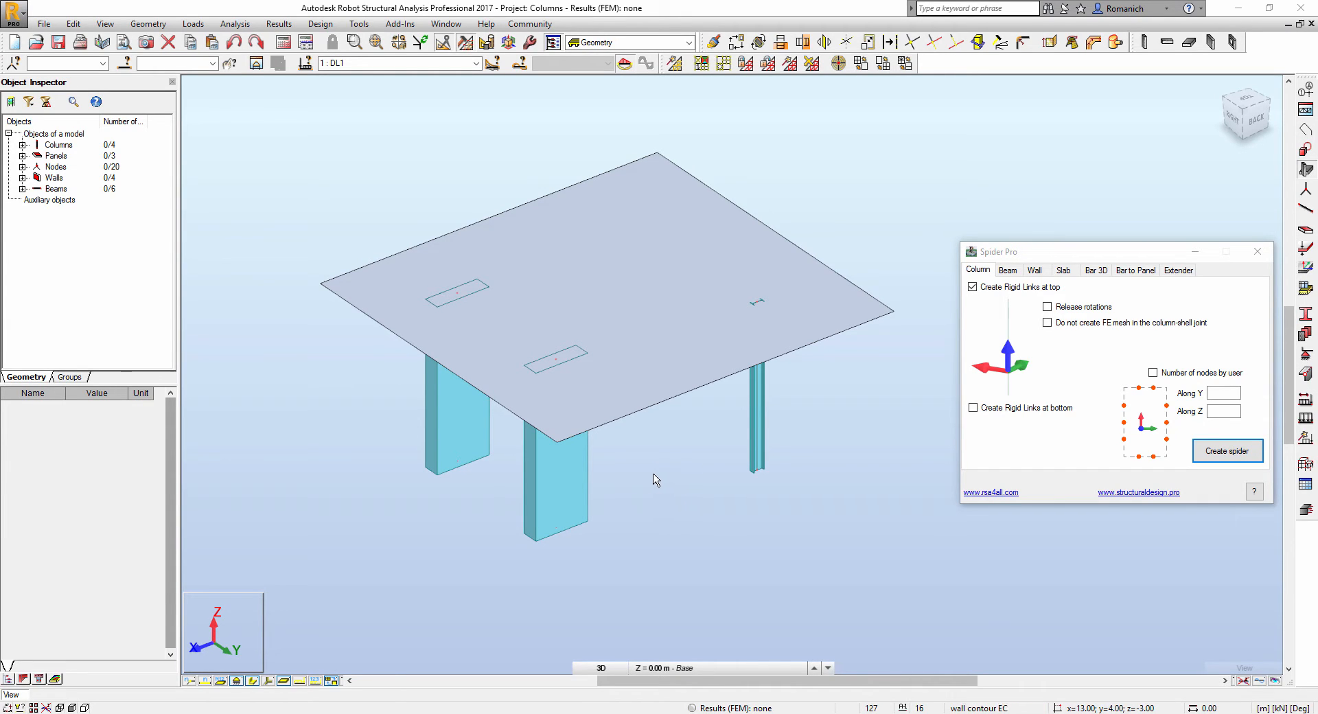
# - Create a rigid-link spider at the top of the middle column (column 3)
pyautogui.moveTo(655, 479)
pyautogui.mouseDown(button='middle')
pyautogui.moveTo(734, 507)
pyautogui.moveTo(704, 508)
pyautogui.mouseUp(button='middle')
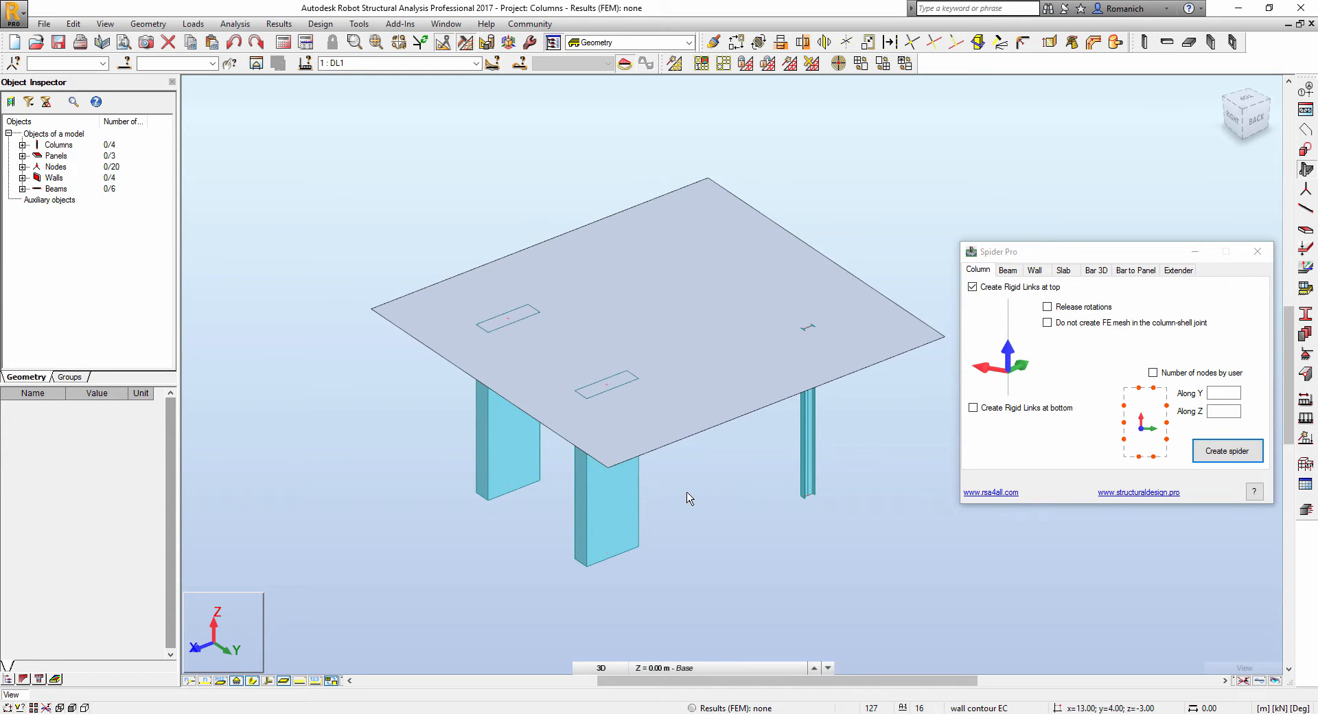
pyautogui.click(622, 497)
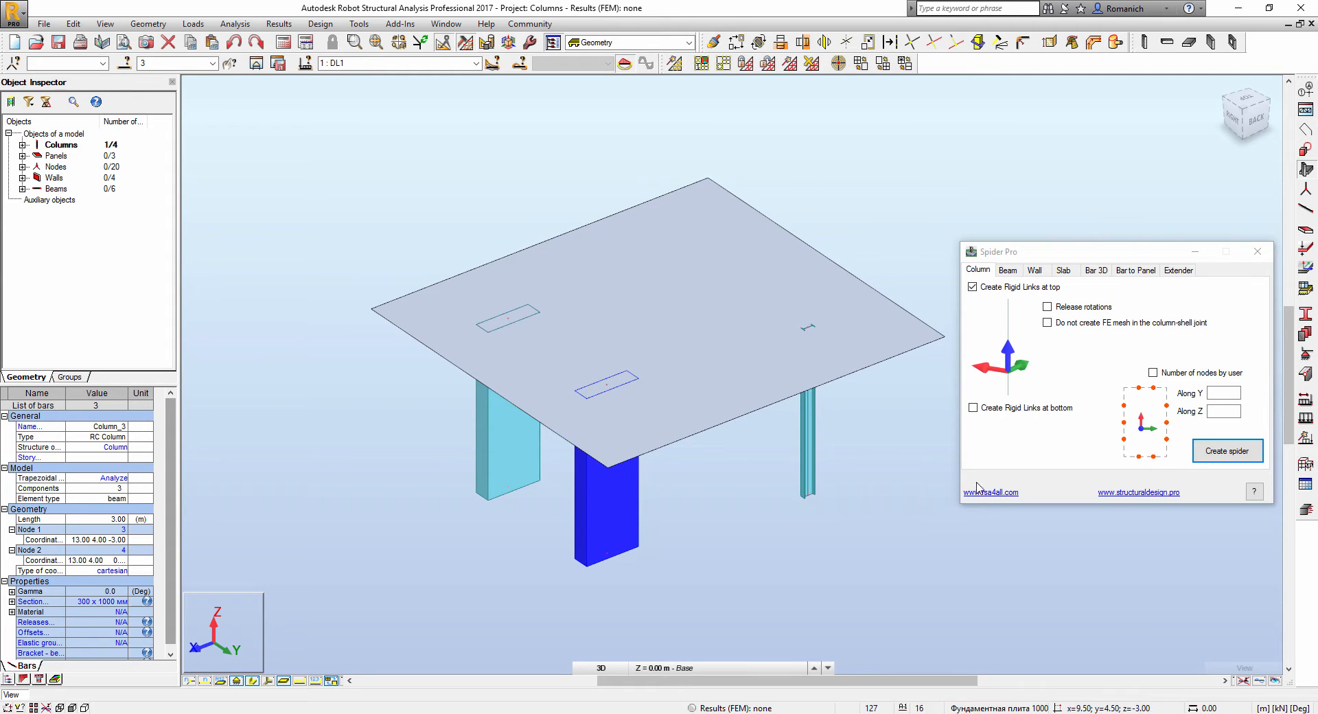
pyautogui.click(1226, 450)
pyautogui.scroll(3, 685, 438)
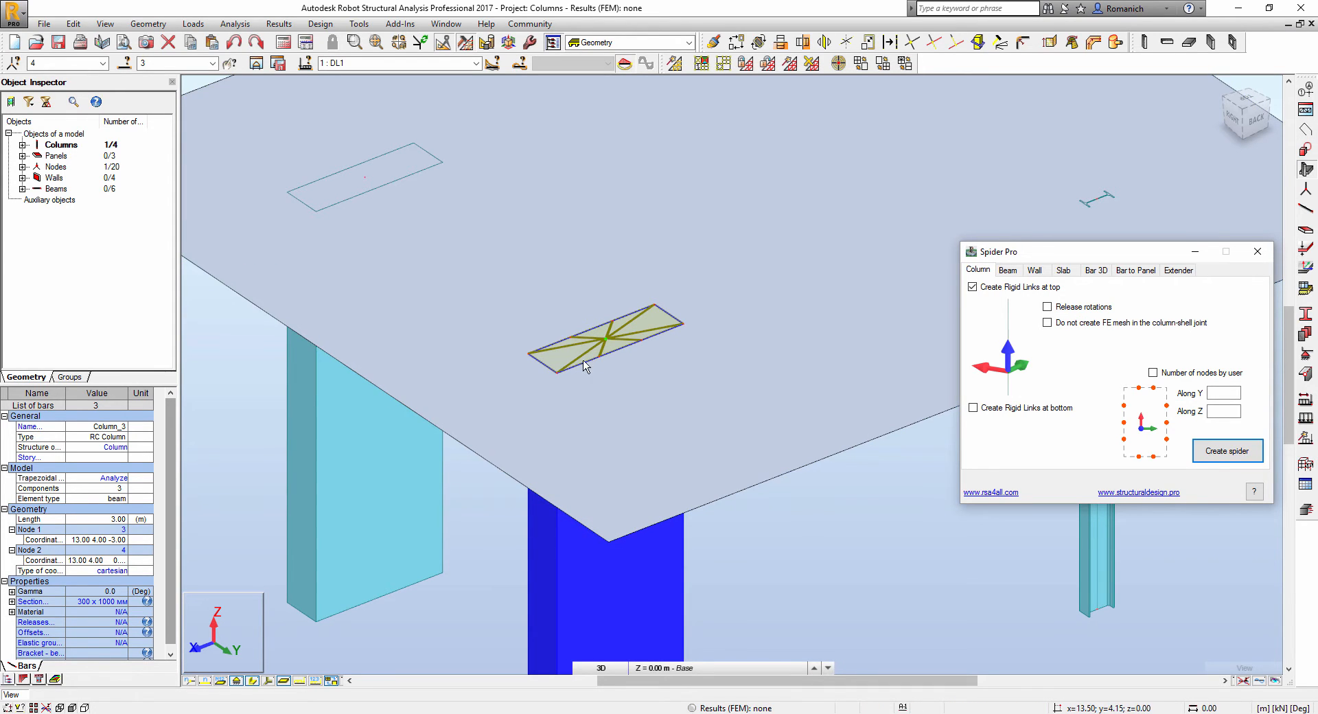
pyautogui.scroll(-2, 658, 357)
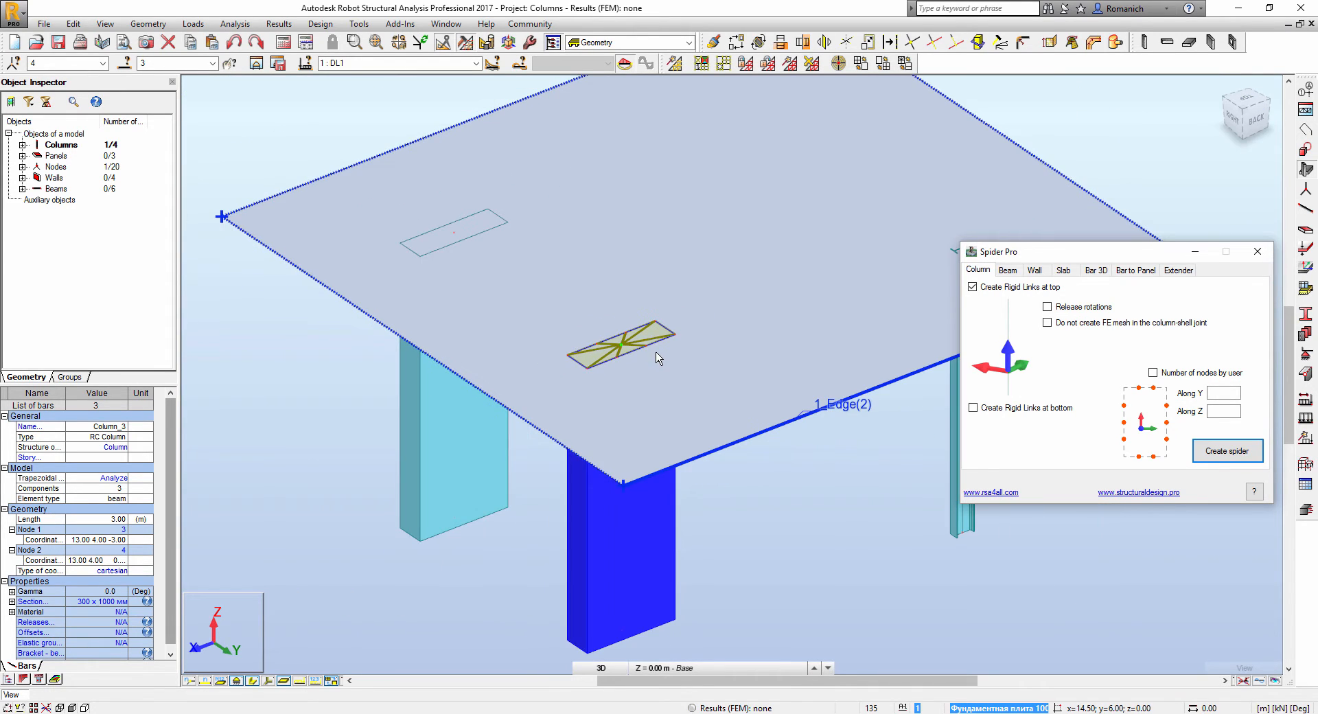
# - Clear the selection and select the left column (column 8) for the next spider
pyautogui.click(484, 605)
pyautogui.click(460, 452)
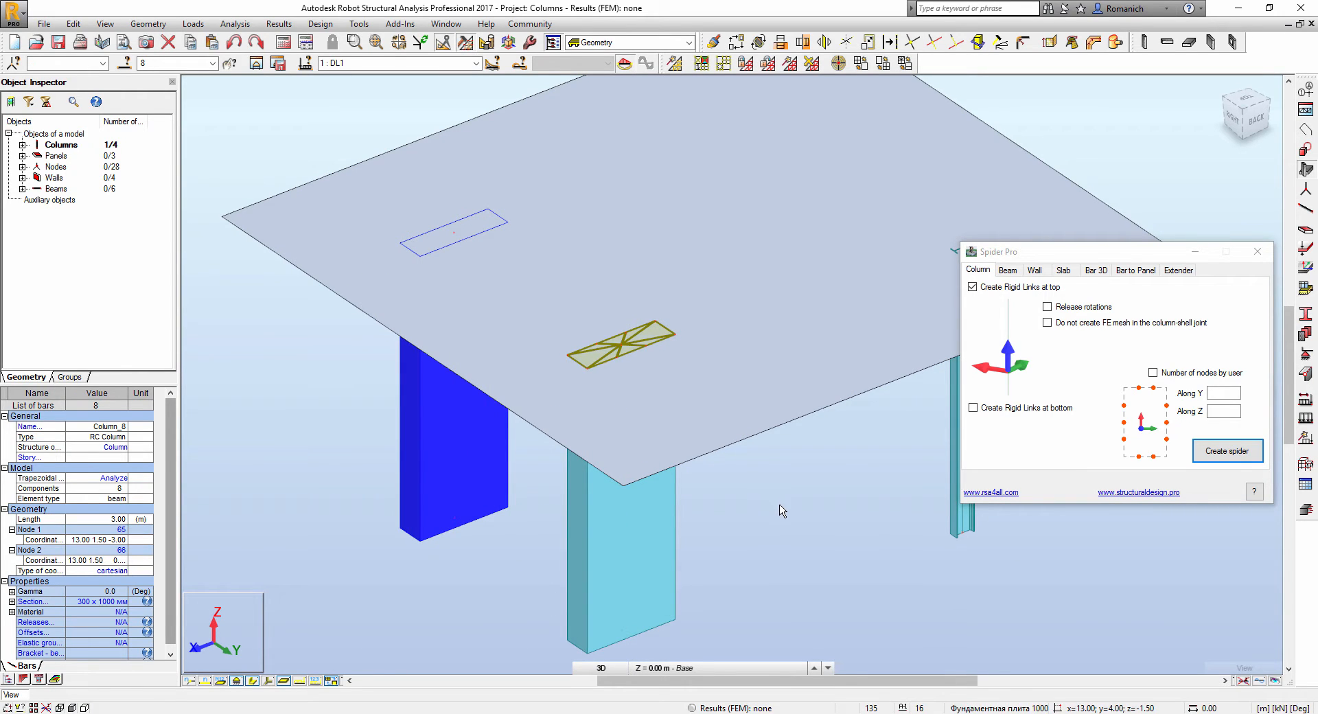
pyautogui.scroll(4, 623, 344)
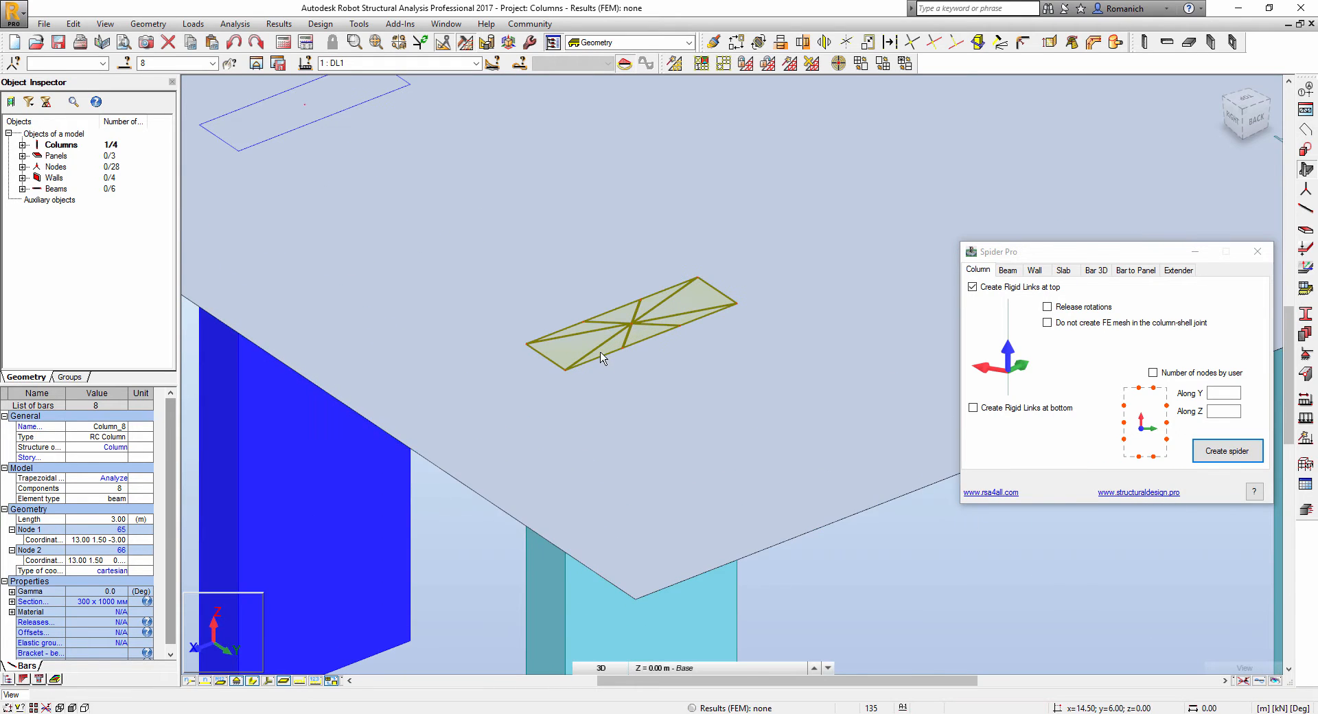
pyautogui.scroll(-3, 582, 432)
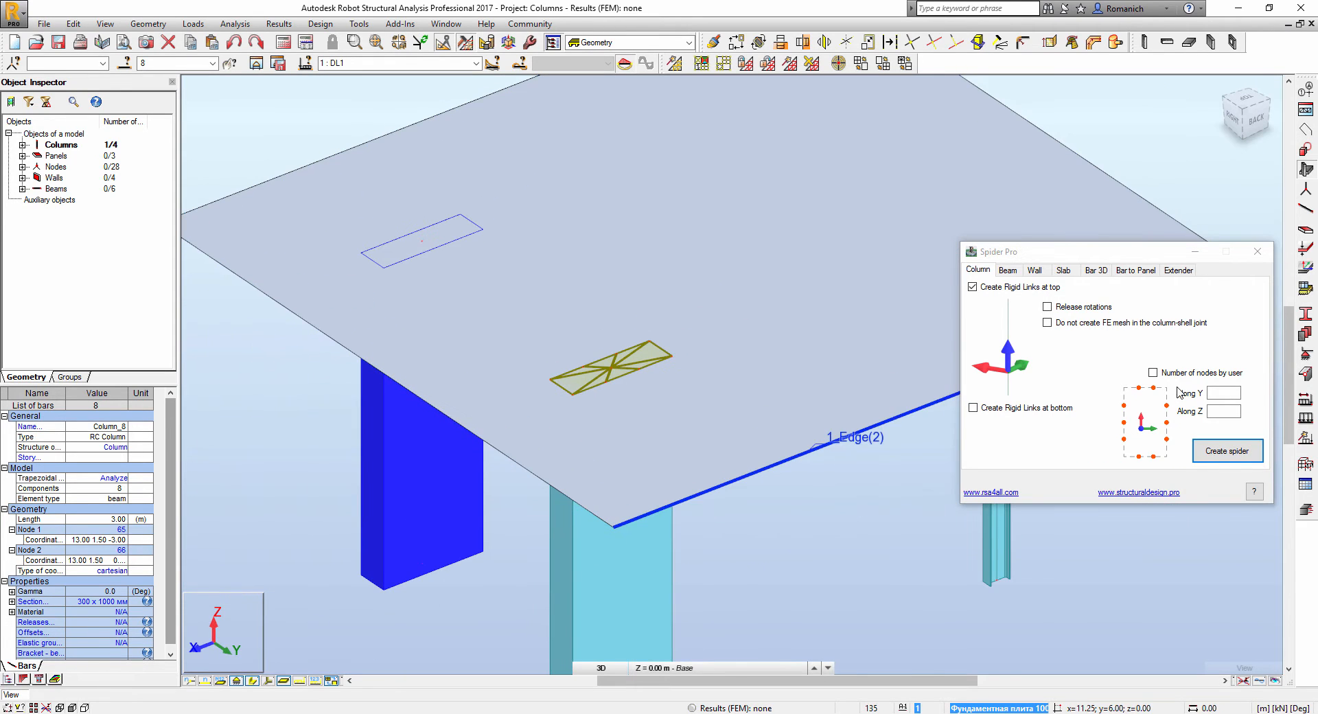
# - Create a spider on the left column with user-defined node counts: 1 along Y, 4 along Z
pyautogui.click(1152, 372)
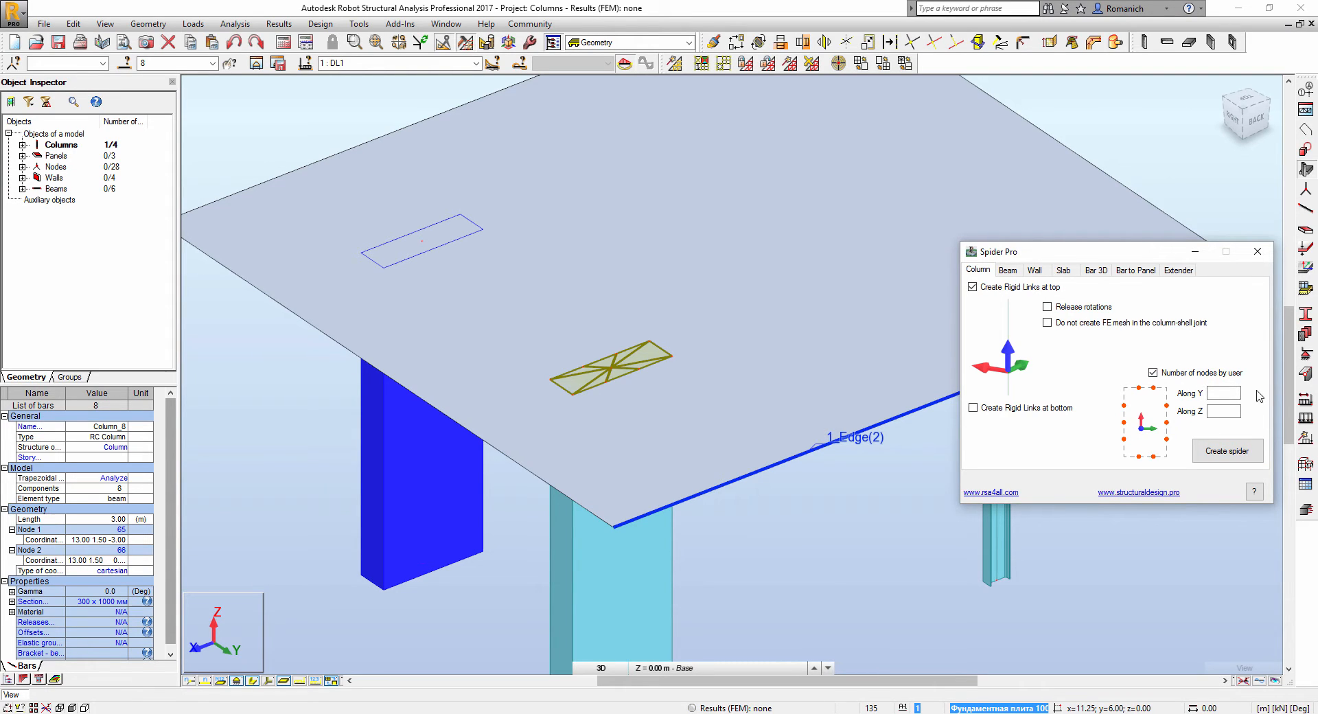
pyautogui.click(1226, 393)
pyautogui.write('1')
pyautogui.scroll(2, 633, 378)
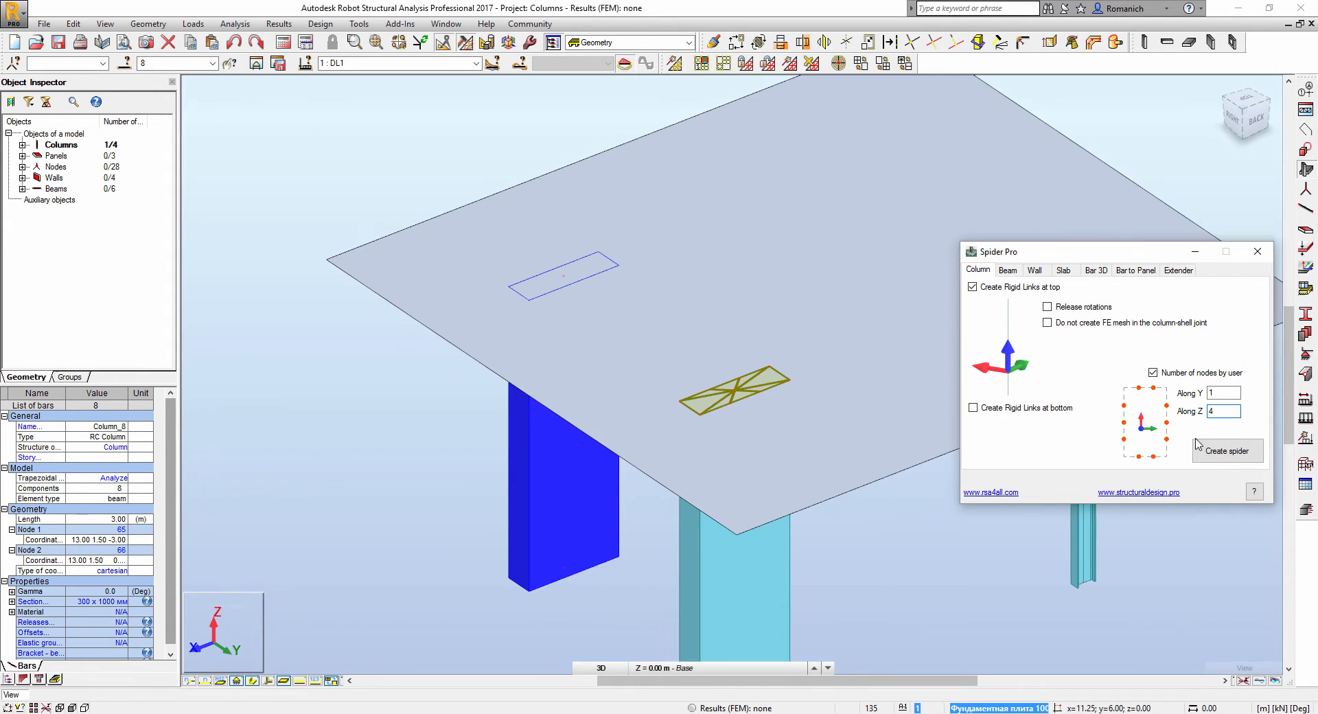
pyautogui.click(1226, 450)
pyautogui.click(553, 436)
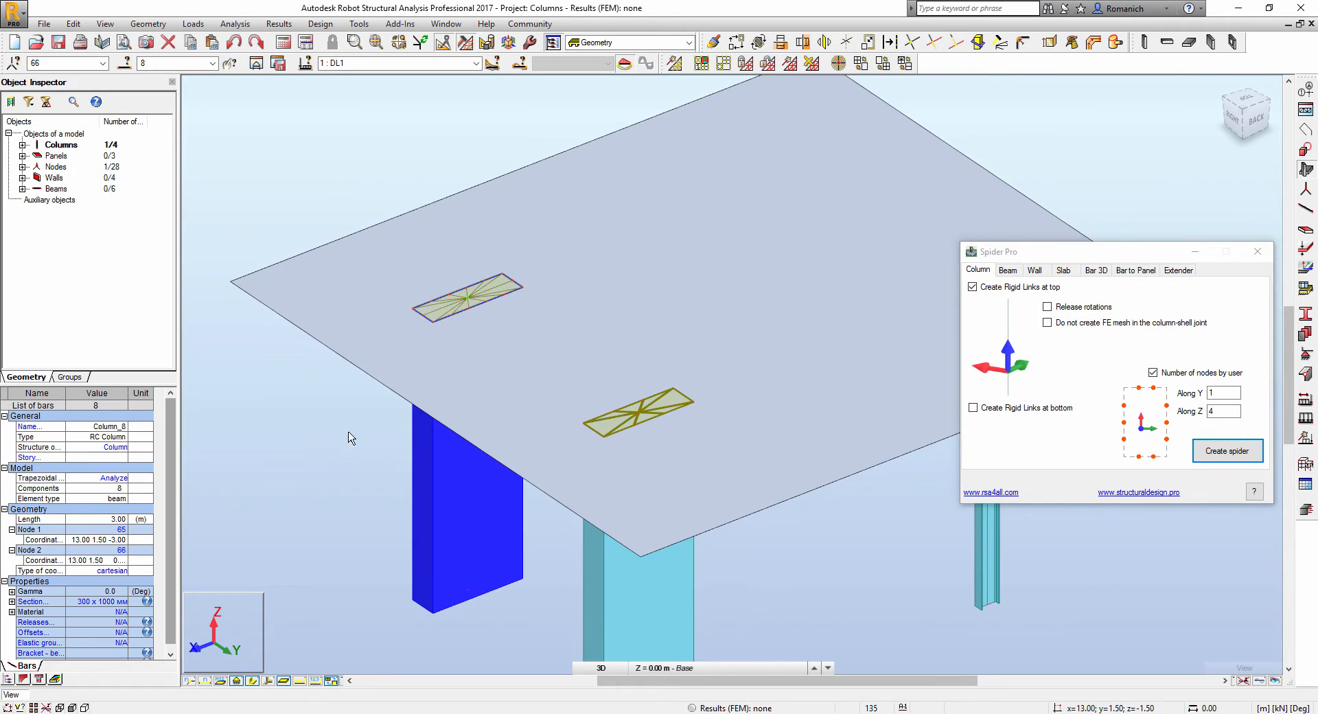
# - Clear the selection, select the slab panel and recentre the view on the whole structure
pyautogui.click(352, 436)
pyautogui.scroll(5, 352, 370)
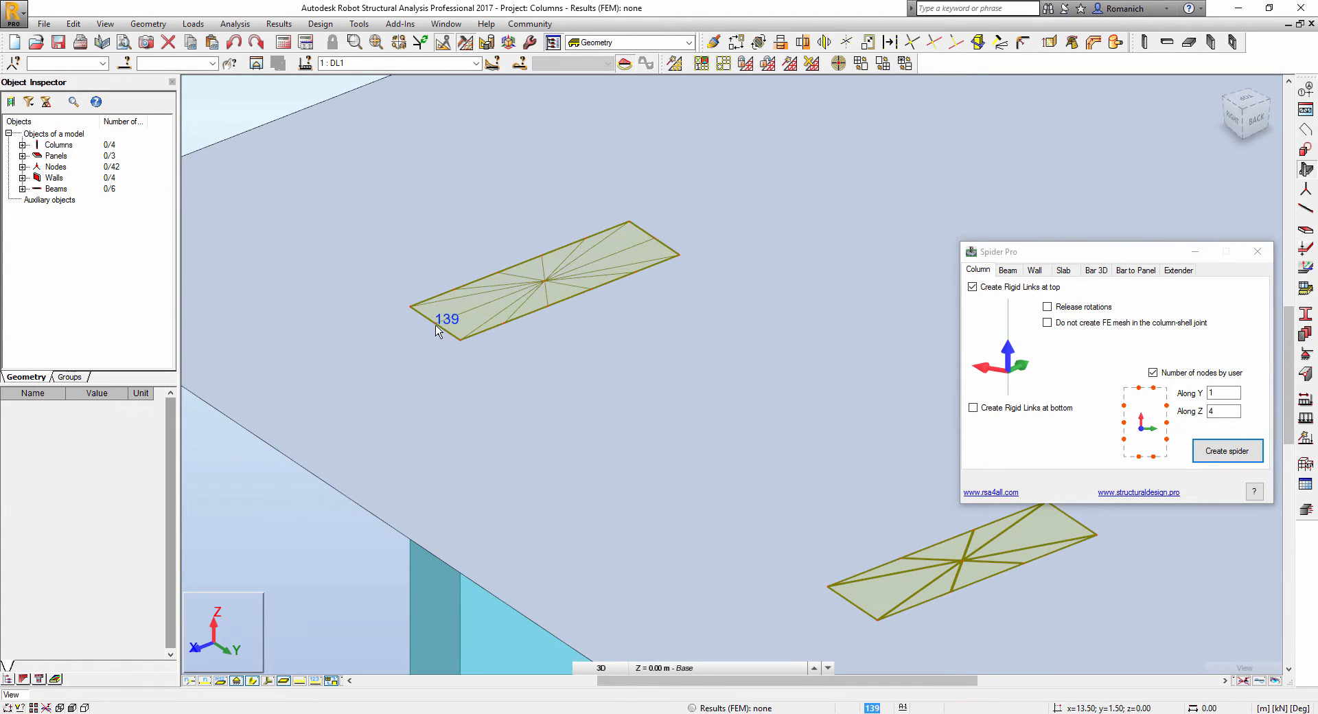
pyautogui.click(618, 293)
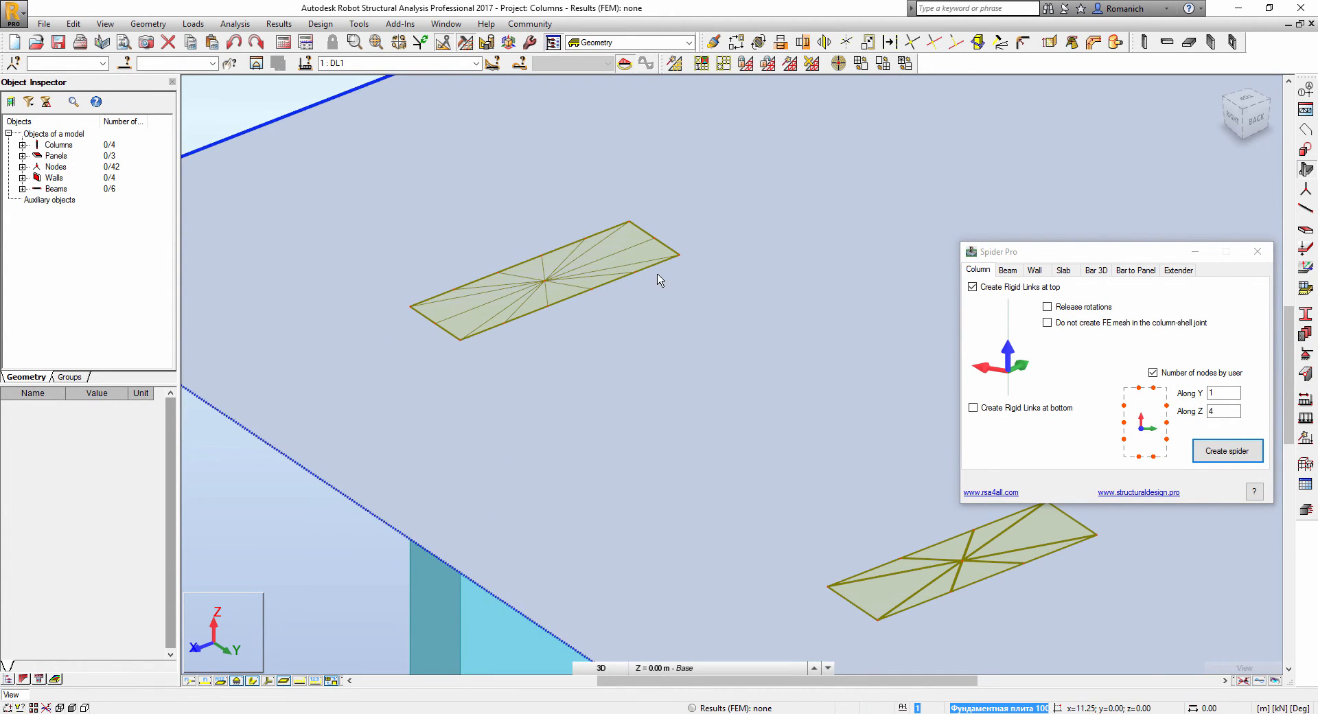
pyautogui.scroll(-4, 644, 282)
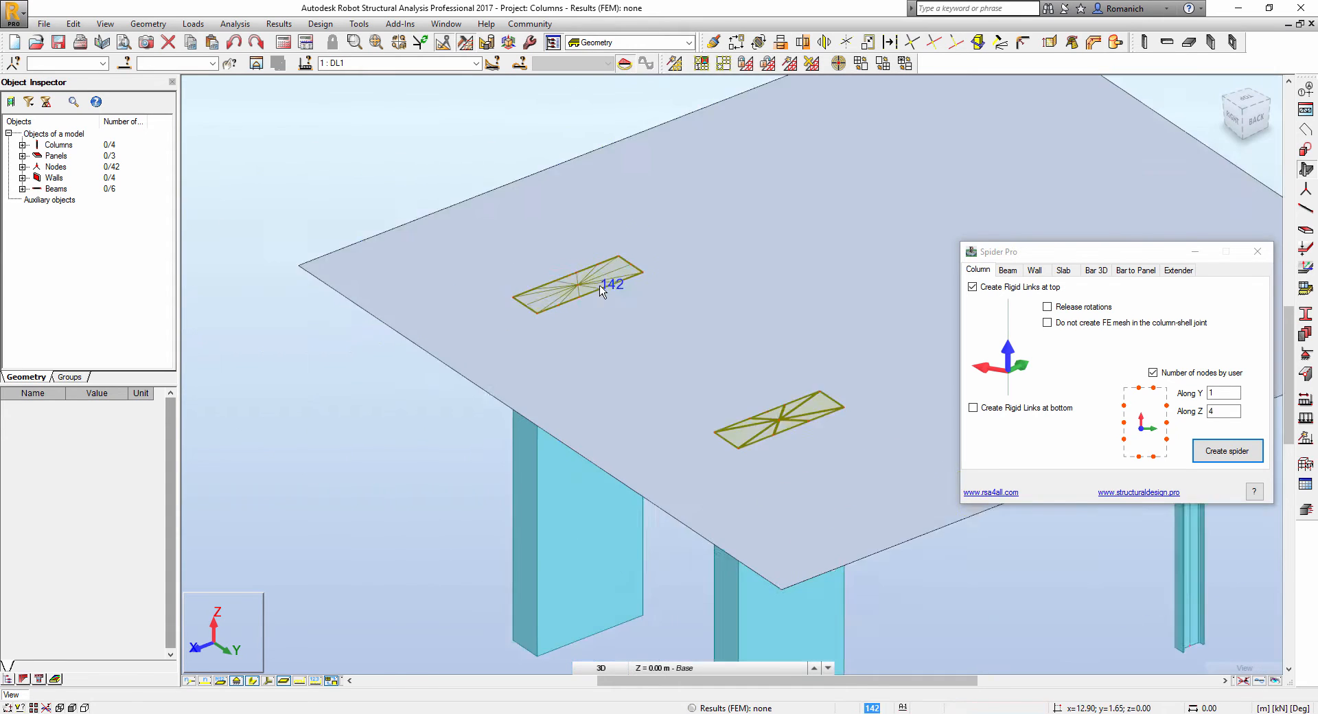
pyautogui.scroll(-2, 644, 283)
pyautogui.moveTo(771, 405); pyautogui.dragTo(677, 432, button='middle')
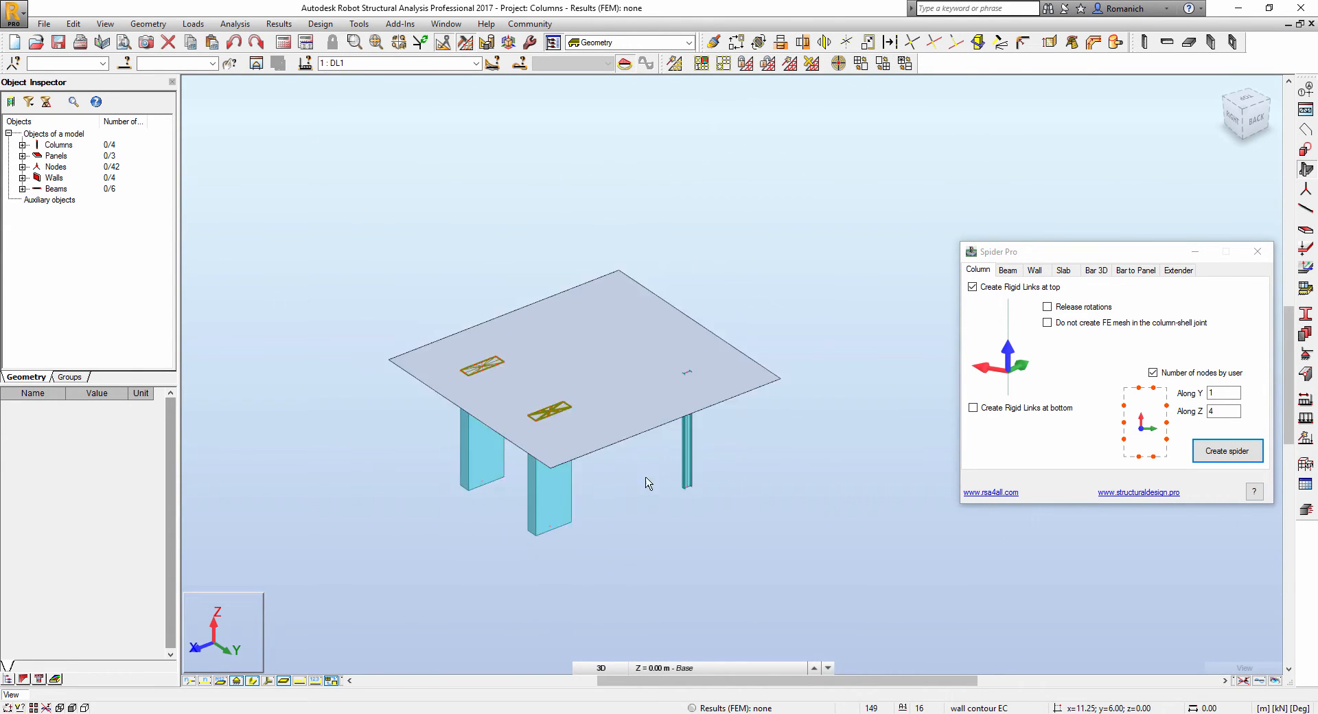
pyautogui.scroll(1, 644, 484)
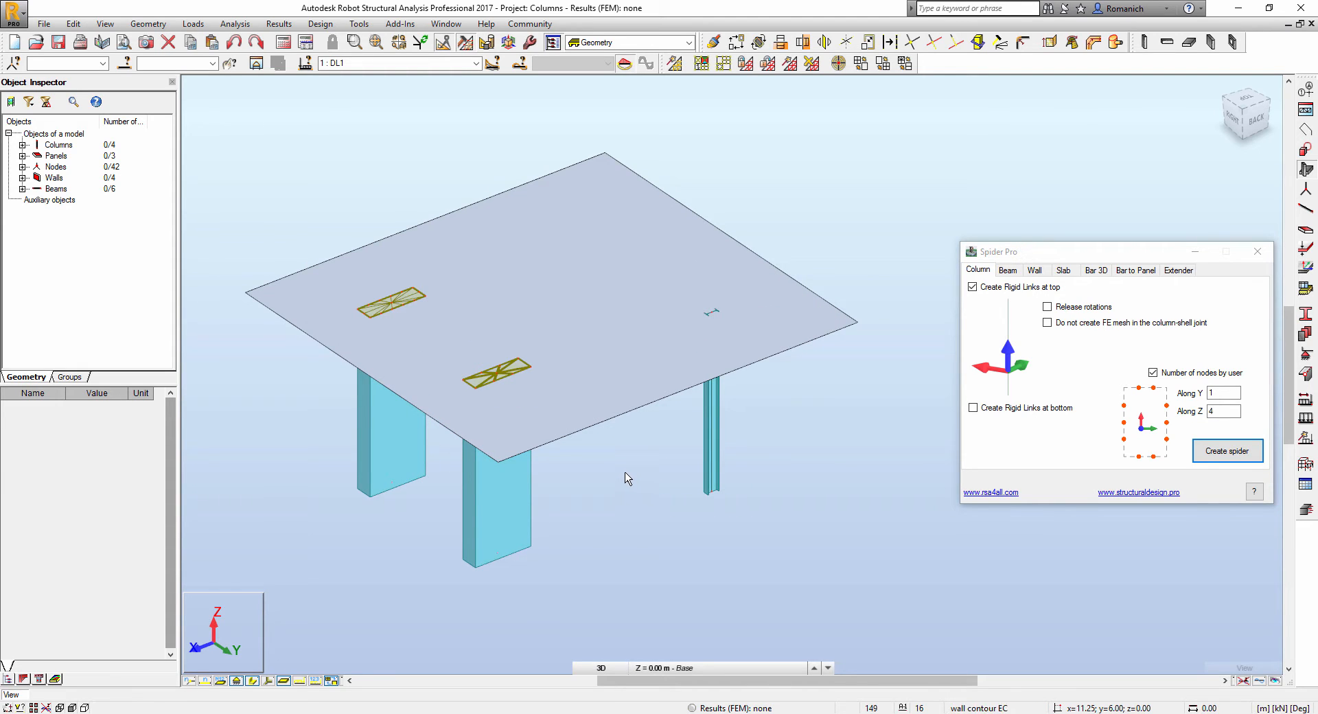
pyautogui.scroll(-3, 625, 477)
pyautogui.scroll(-3, 628, 478)
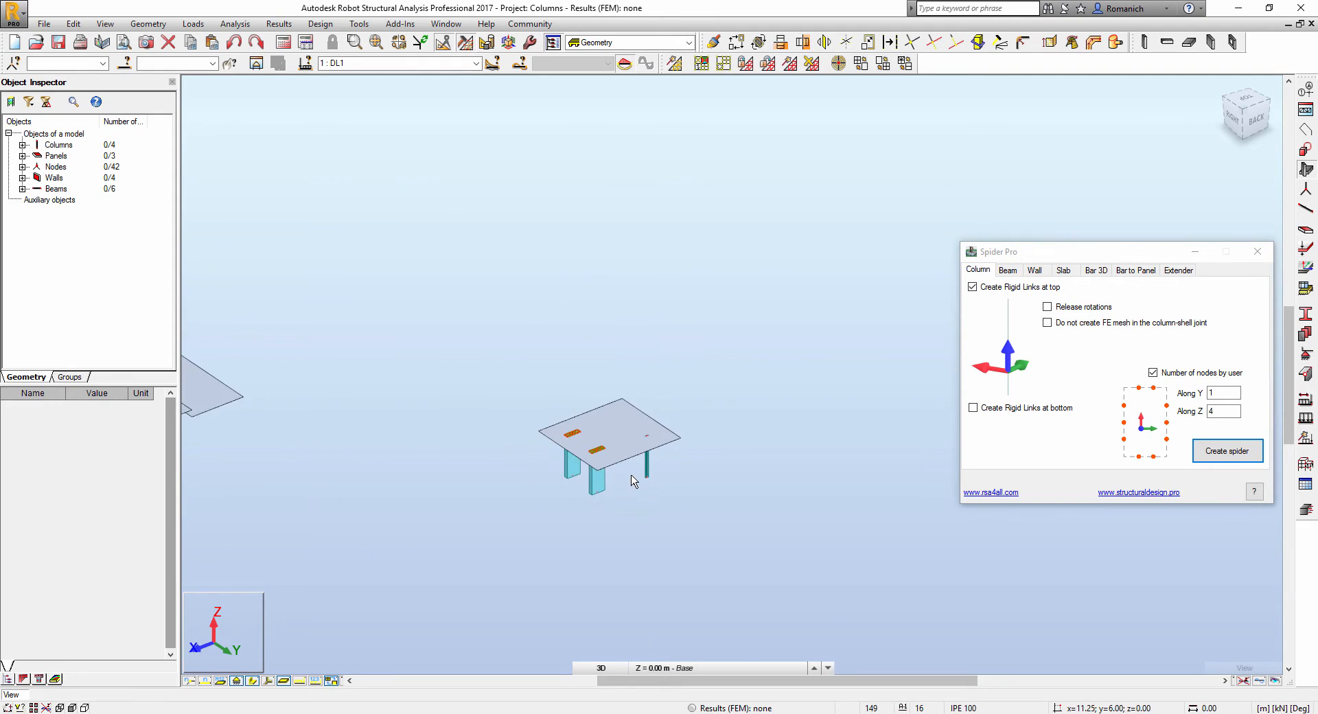
# - Orbit and pan to bring the wall panels with crossing bars and inclined column into view
pyautogui.moveTo(667, 577)
pyautogui.keyDown('shift'); pyautogui.mouseDown(button='middle')
pyautogui.moveTo(593, 520)
pyautogui.moveTo(576, 535)
pyautogui.mouseUp(button='middle'); pyautogui.keyUp('shift')
pyautogui.scroll(4, 577, 411)
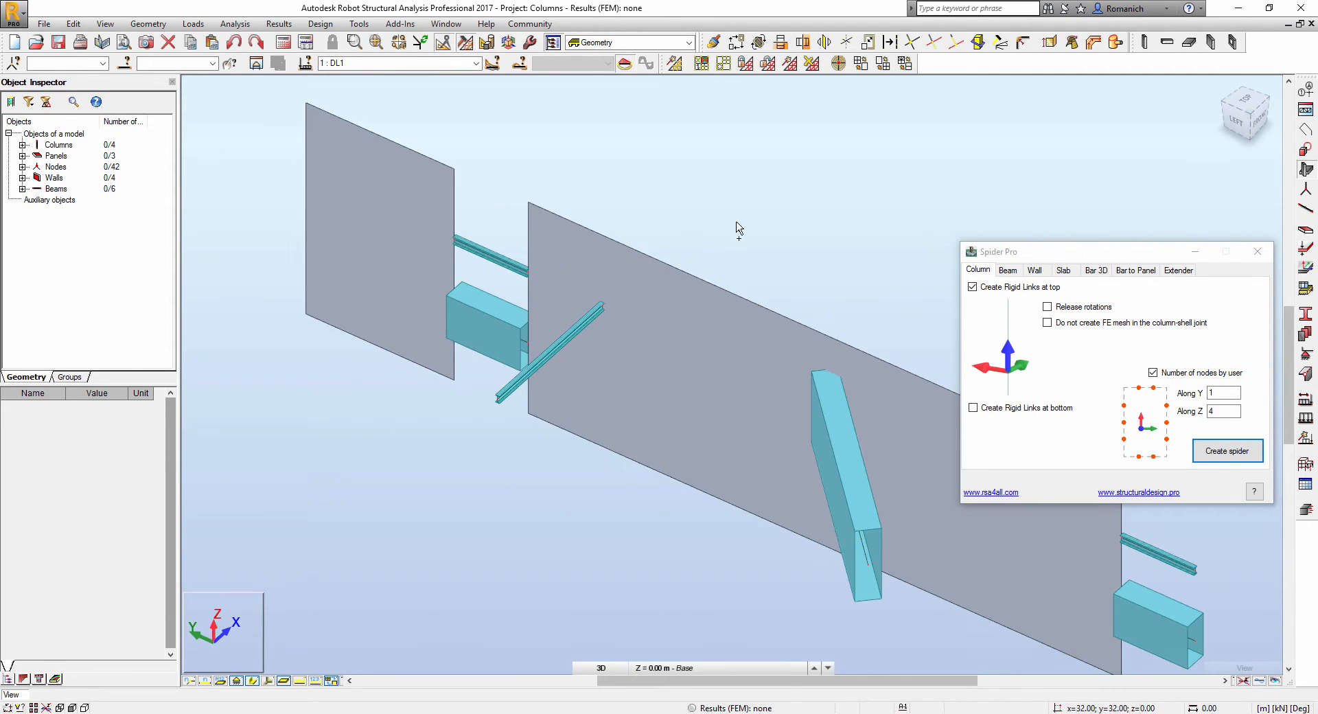
pyautogui.moveTo(737, 232)
pyautogui.keyDown('shift'); pyautogui.mouseDown(button='middle')
pyautogui.moveTo(739, 198)
pyautogui.moveTo(721, 239)
pyautogui.mouseUp(button='middle'); pyautogui.keyUp('shift')
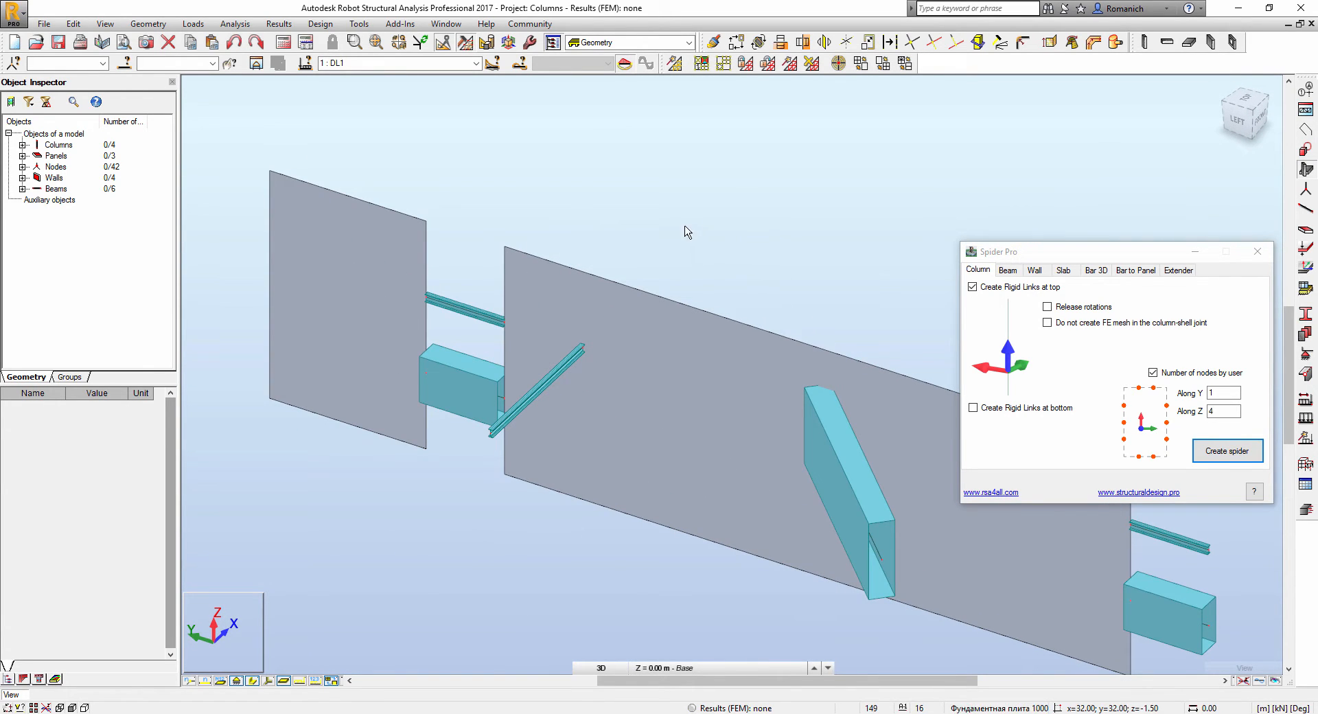
pyautogui.scroll(-5, 576, 221)
pyautogui.scroll(3, 783, 462)
pyautogui.scroll(5, 771, 574)
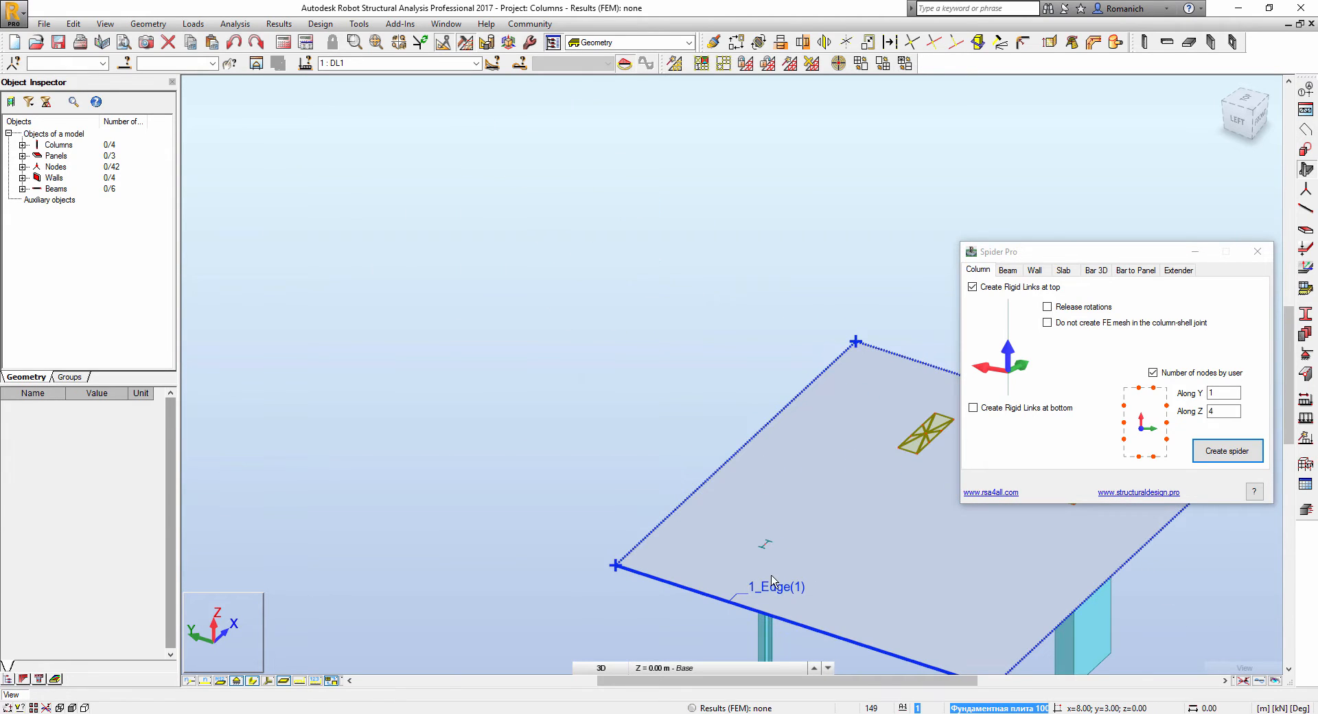
pyautogui.click(764, 545)
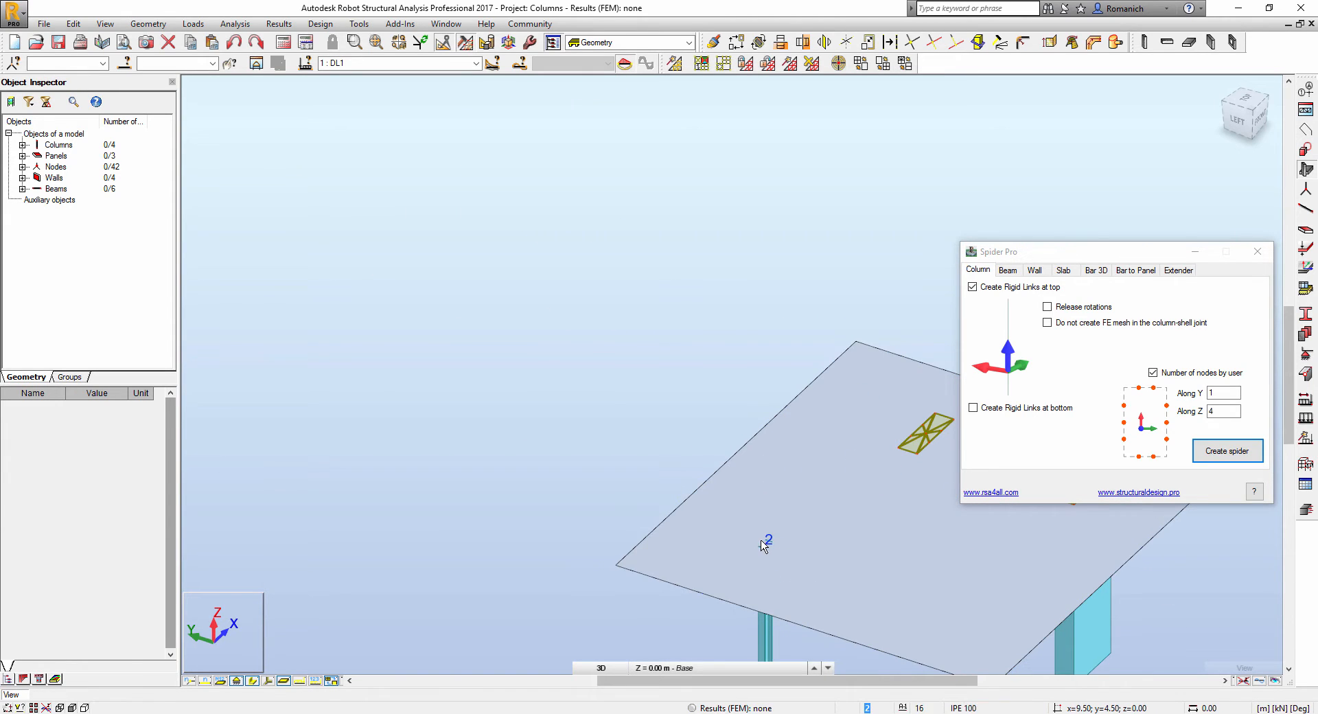
pyautogui.scroll(-5, 764, 543)
pyautogui.scroll(-4, 680, 493)
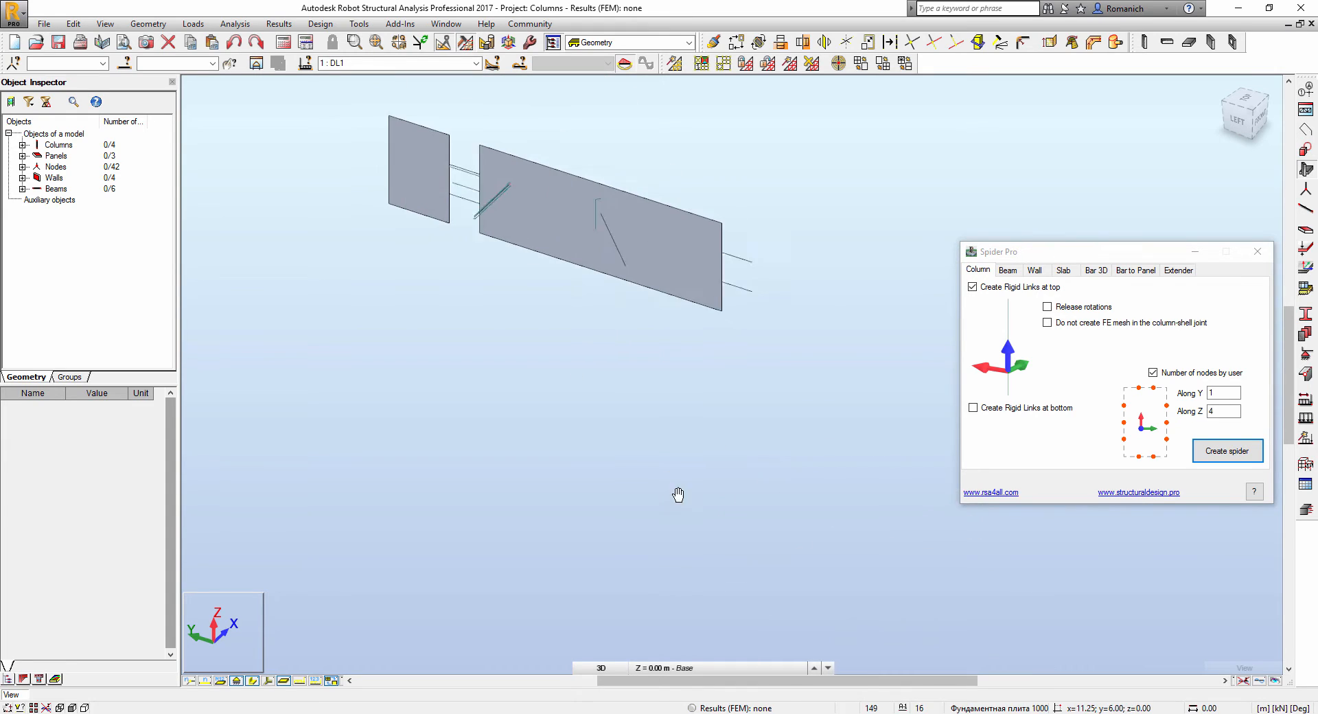
pyautogui.moveTo(654, 461); pyautogui.dragTo(607, 507, button='middle')
pyautogui.scroll(4, 607, 411)
pyautogui.scroll(4, 628, 330)
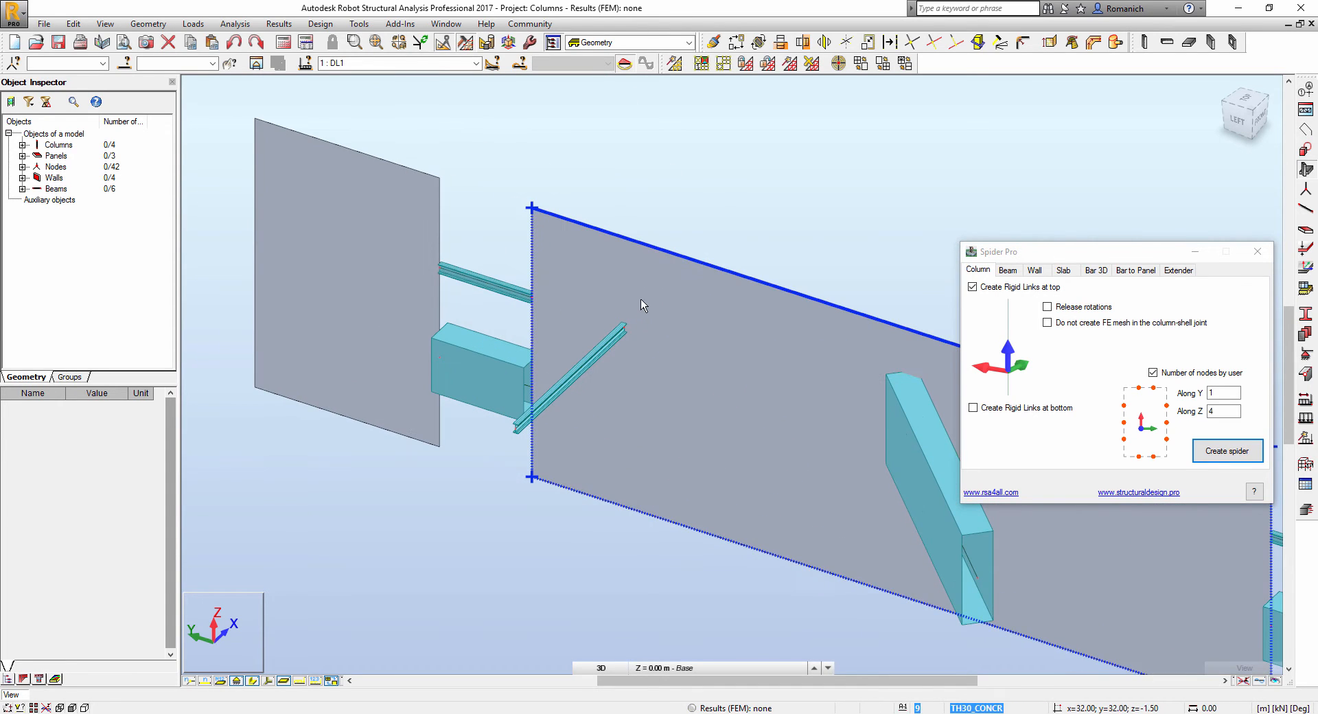
pyautogui.moveTo(633, 221); pyautogui.dragTo(546, 206, button='middle')
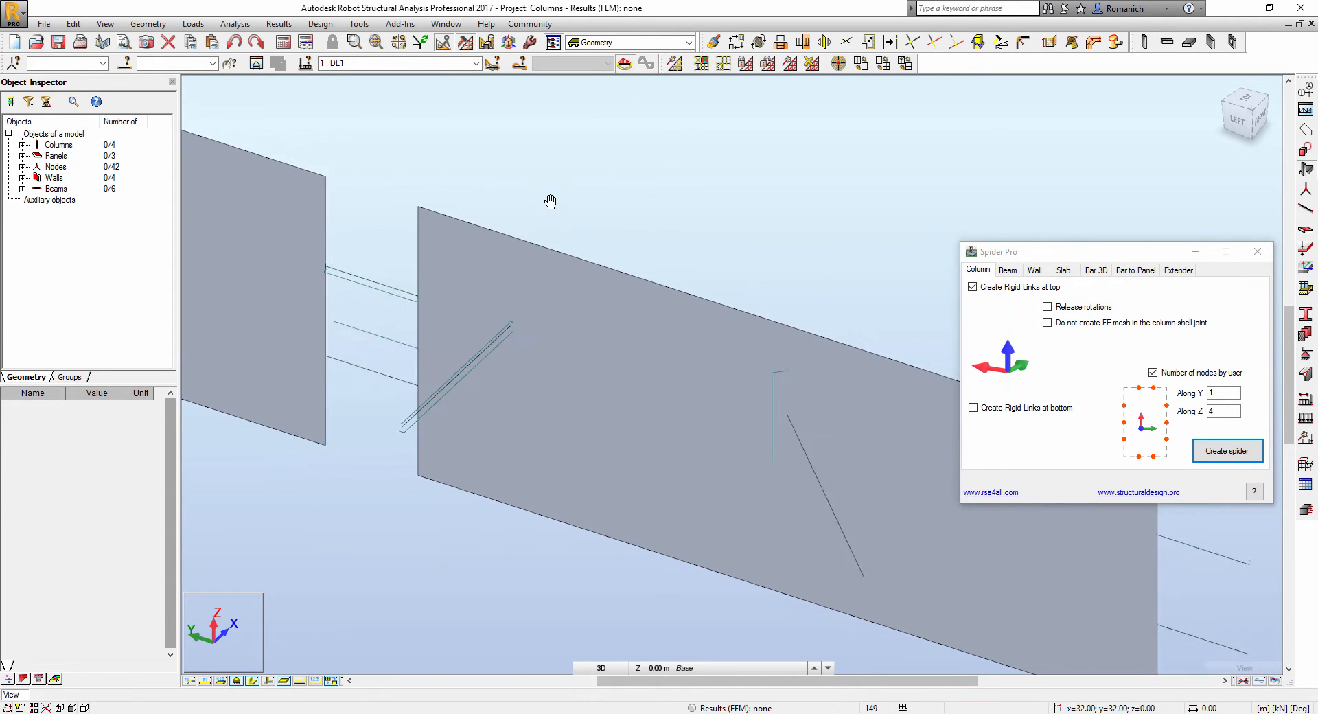
pyautogui.scroll(-2, 645, 324)
pyautogui.scroll(-2, 645, 324)
pyautogui.scroll(-2, 644, 320)
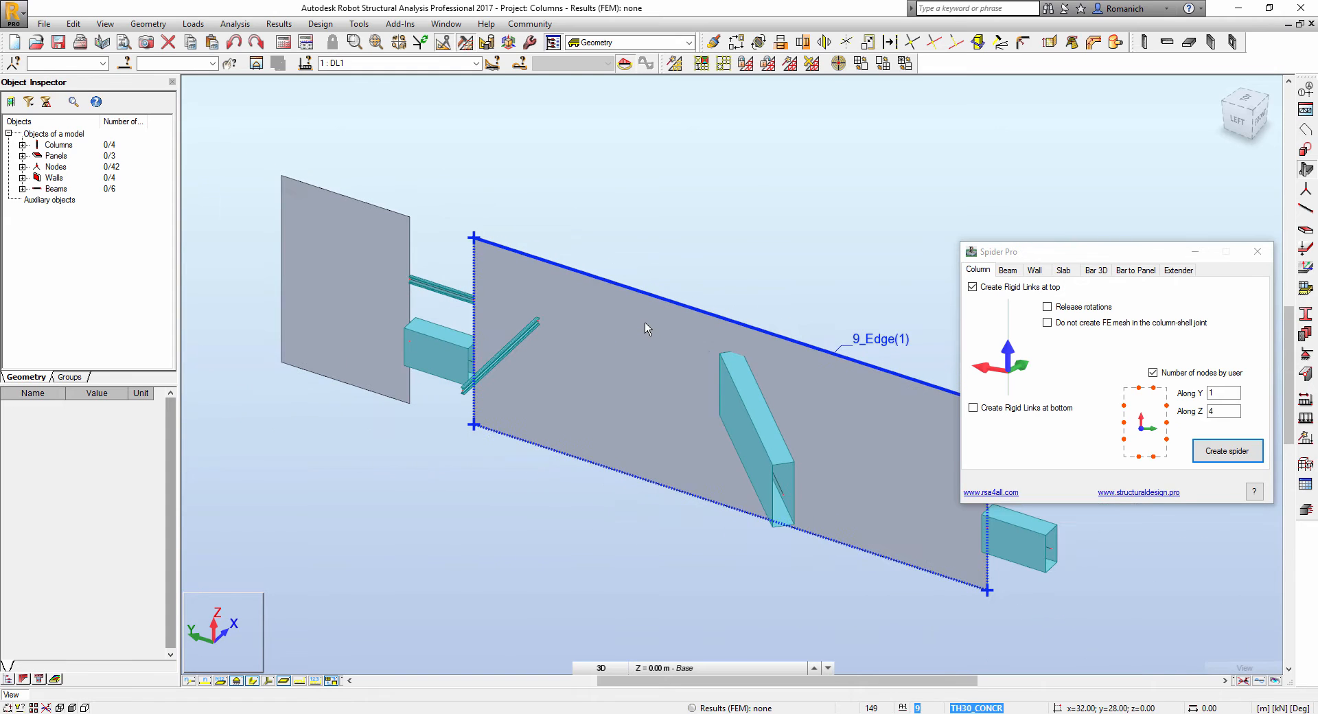
pyautogui.keyDown('shift'); pyautogui.moveTo(709, 257); pyautogui.dragTo(721, 265, button='middle'); pyautogui.keyUp('shift')
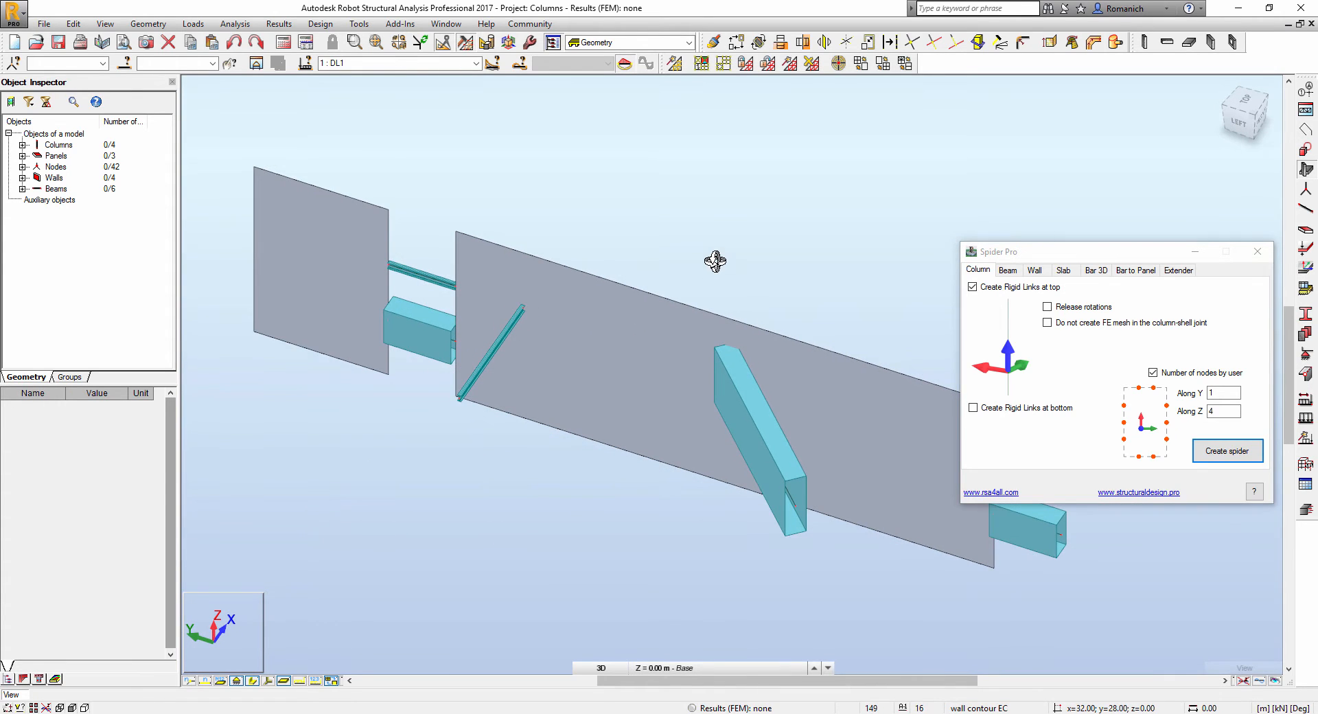
# - Switch Spider Pro to the 3D bar tab and inspect the wall panel and steel beam
pyautogui.click(1094, 272)
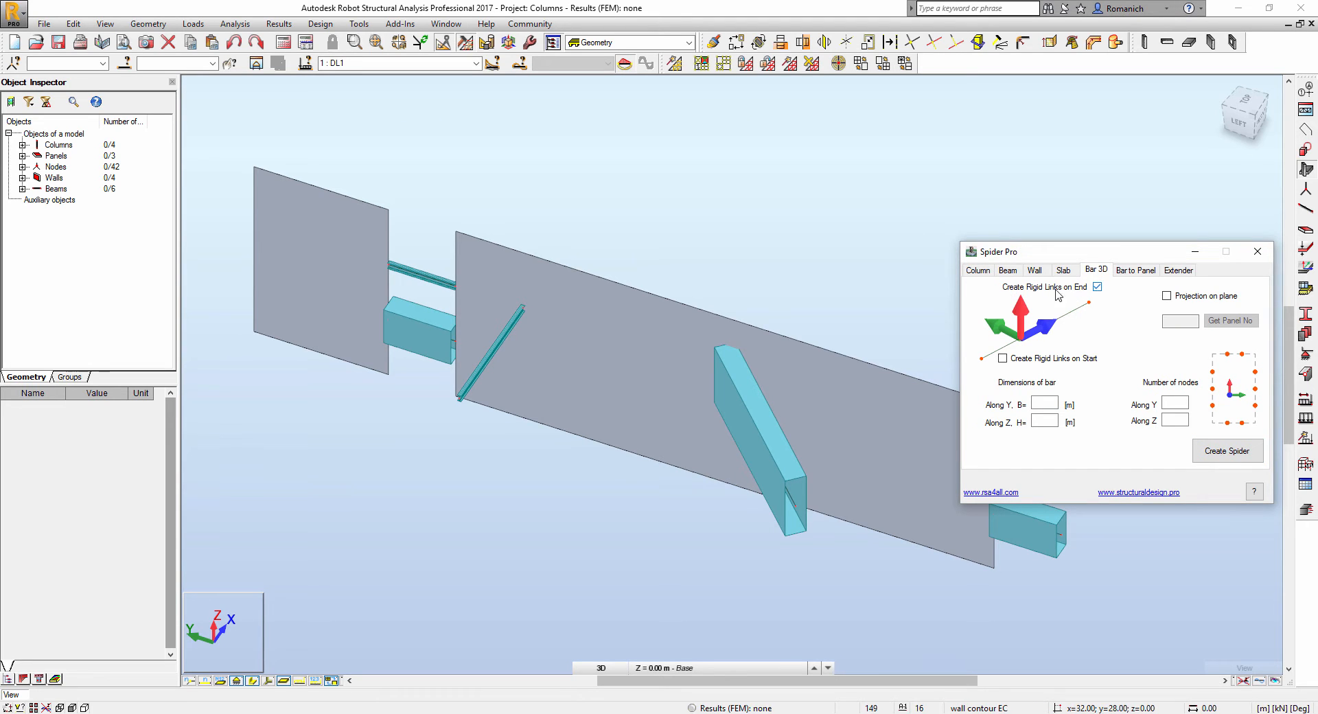
pyautogui.keyDown('shift'); pyautogui.moveTo(584, 586); pyautogui.dragTo(571, 576, button='middle'); pyautogui.keyUp('shift')
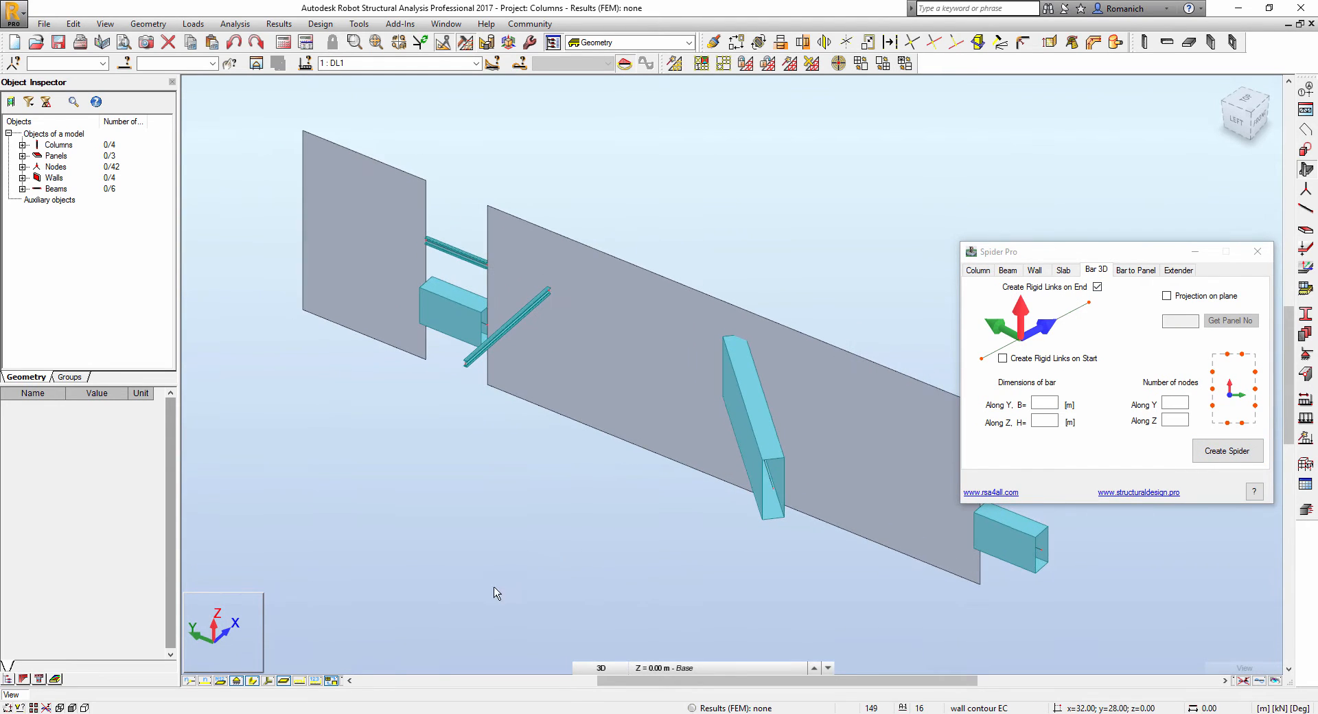
pyautogui.click(282, 682)
pyautogui.click(507, 366)
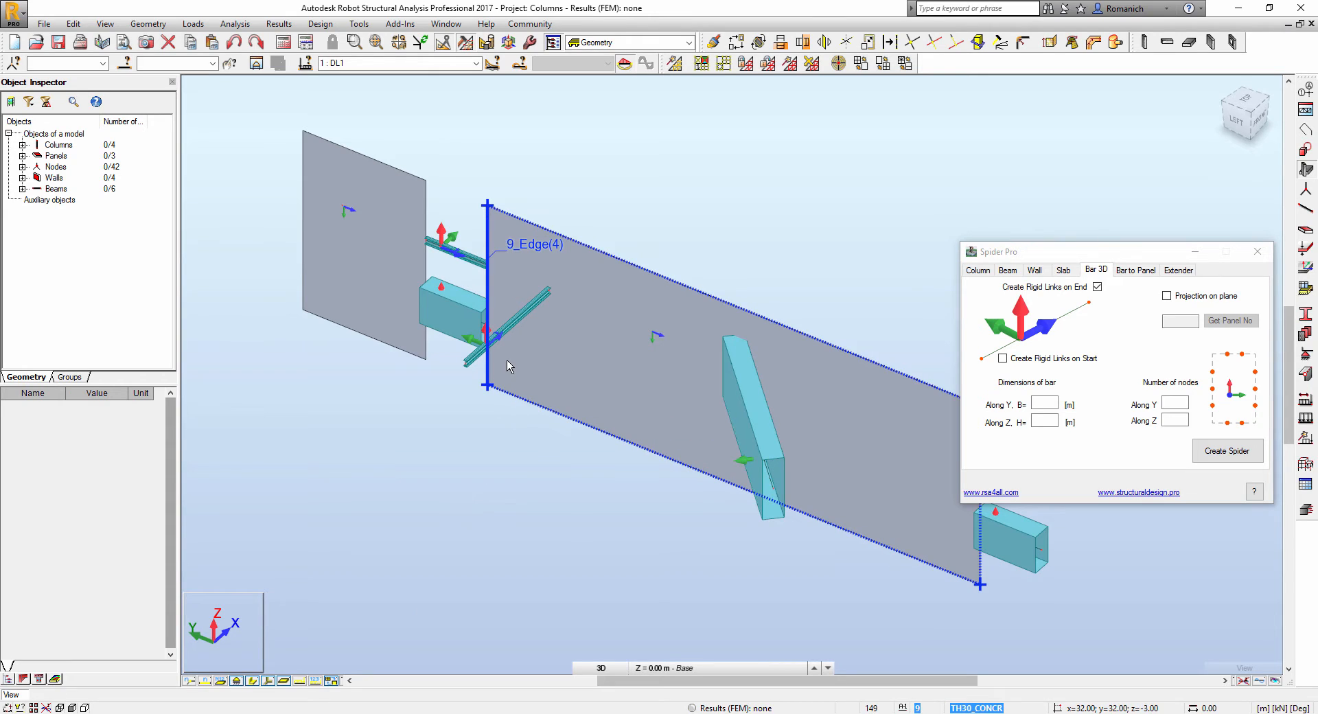
pyautogui.scroll(2, 525, 340)
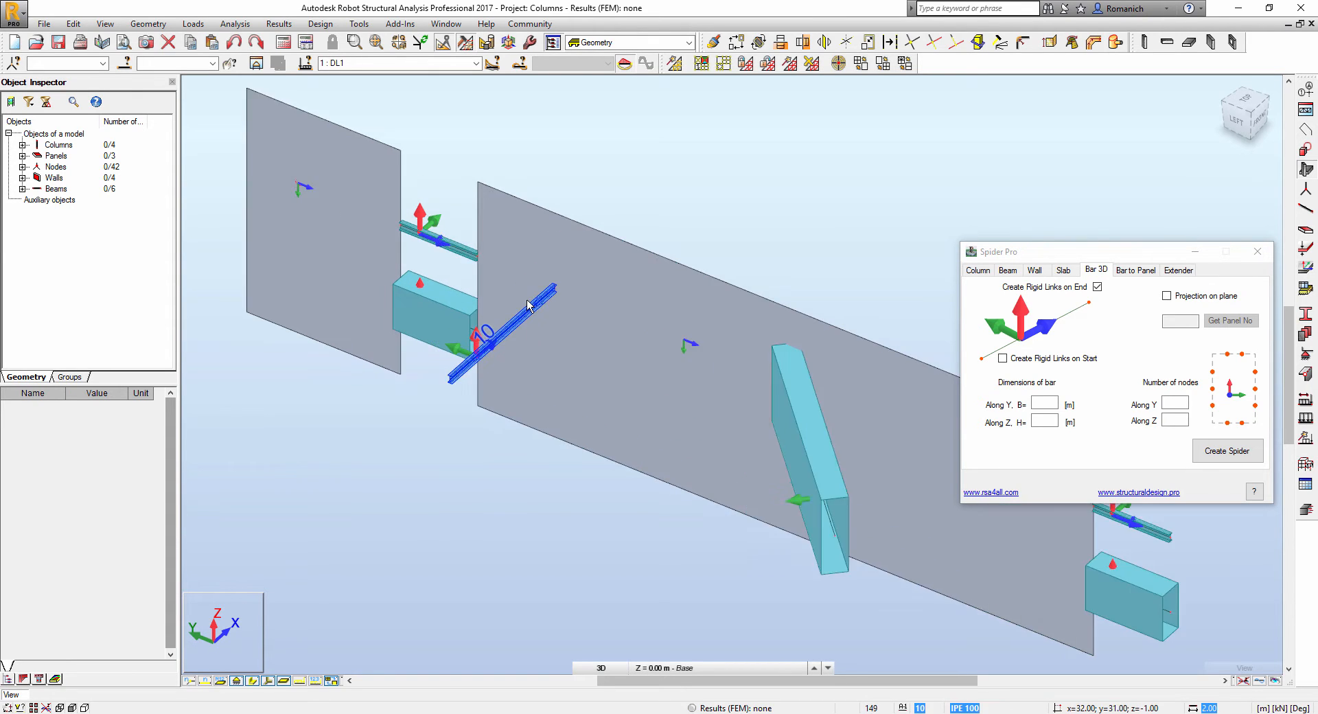
pyautogui.scroll(2, 529, 328)
pyautogui.click(577, 293)
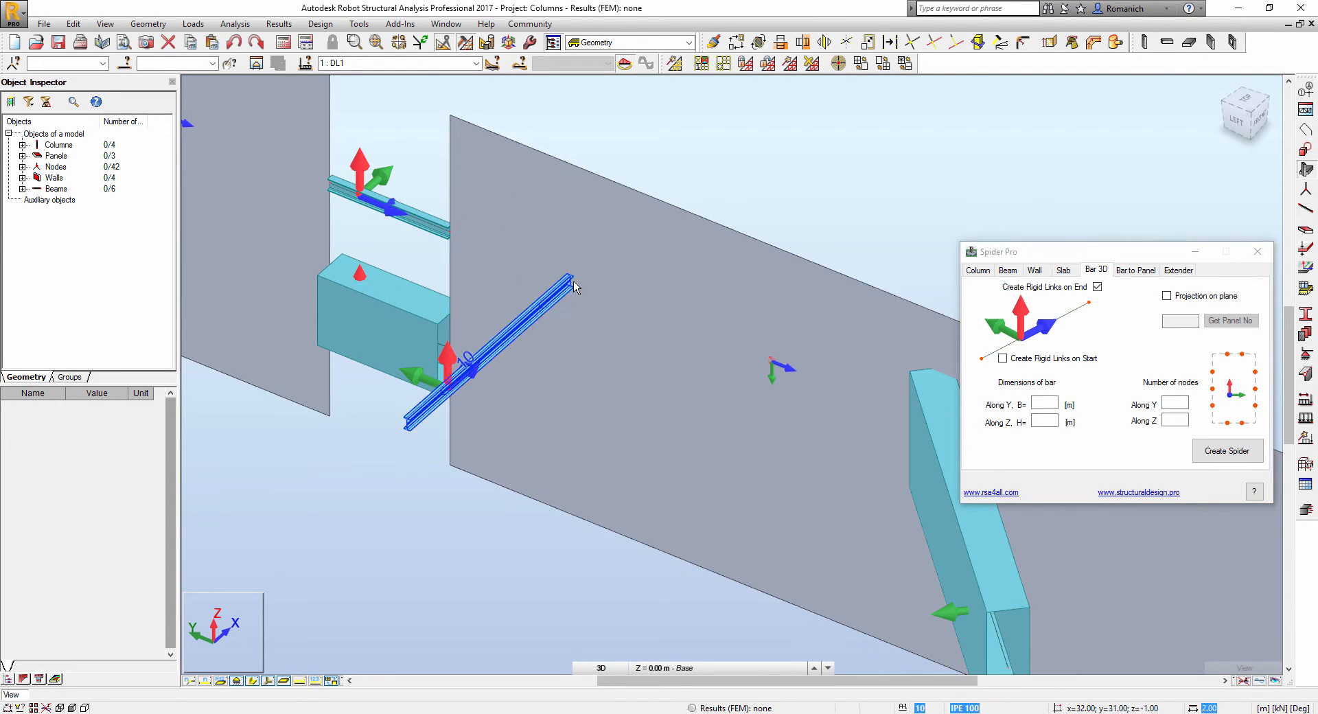
pyautogui.scroll(-2, 571, 291)
pyautogui.click(565, 287)
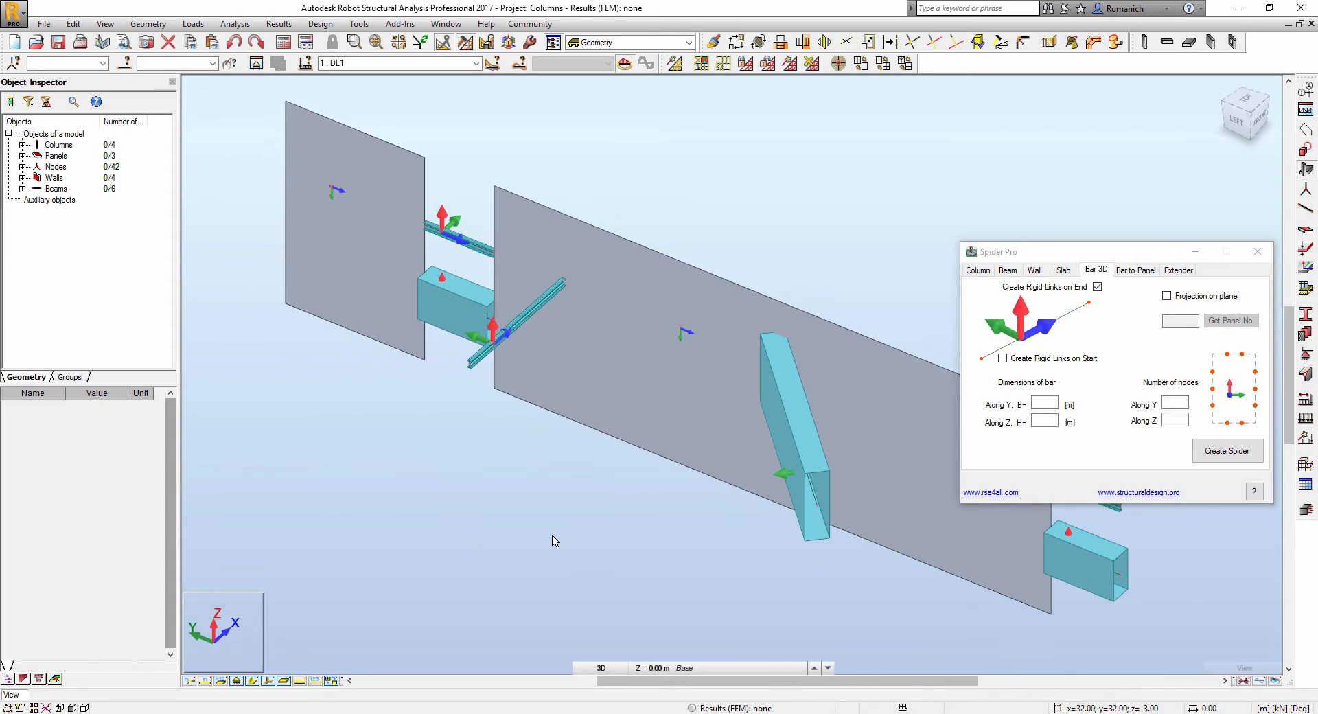
pyautogui.moveTo(561, 542); pyautogui.dragTo(456, 543, button='middle')
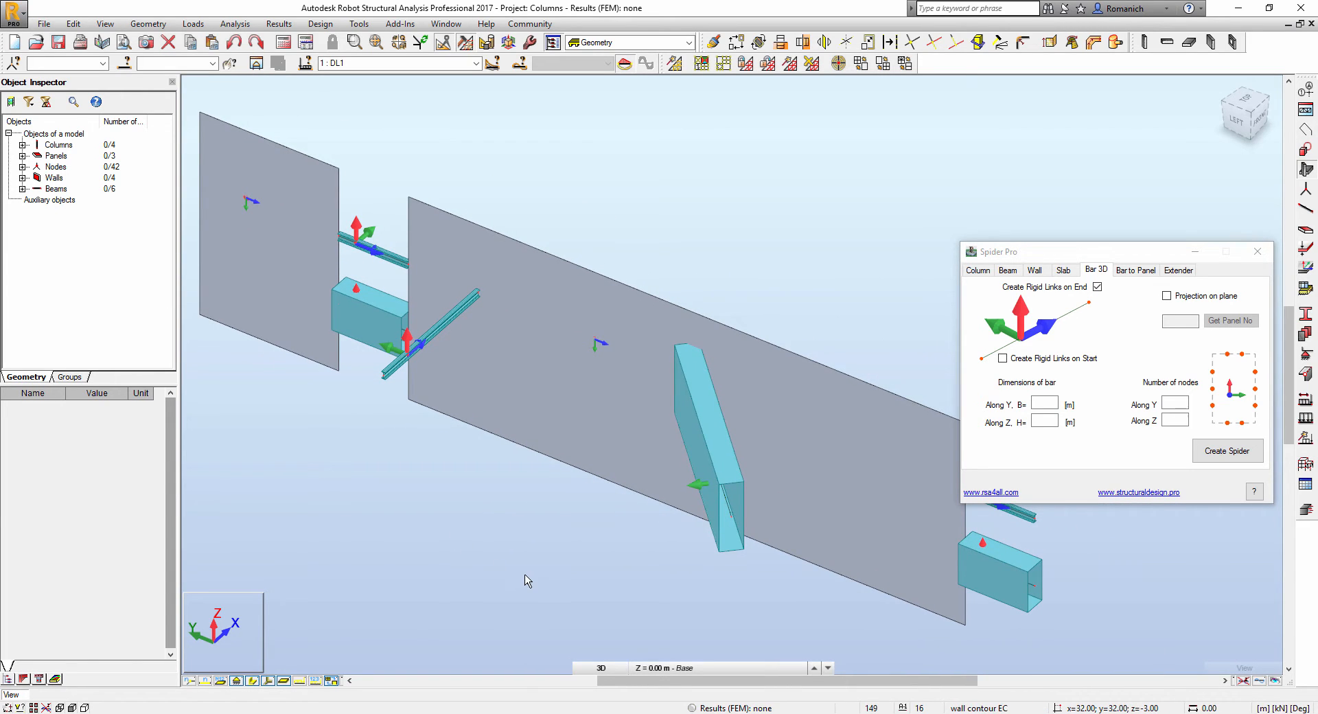
pyautogui.click(803, 514)
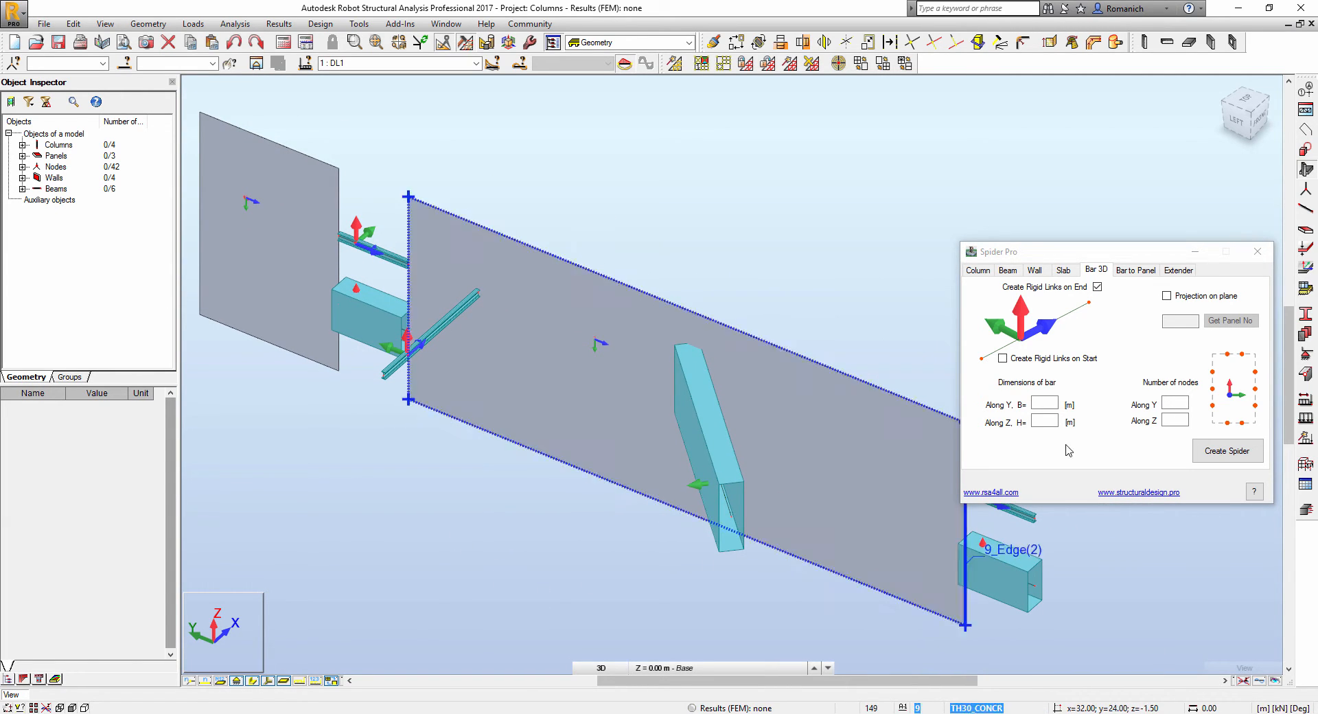
# - Create a 0.1 × 0.2 m spider with 2 × 3 nodes at the end of beam 10
pyautogui.click(1042, 404)
pyautogui.click(679, 288)
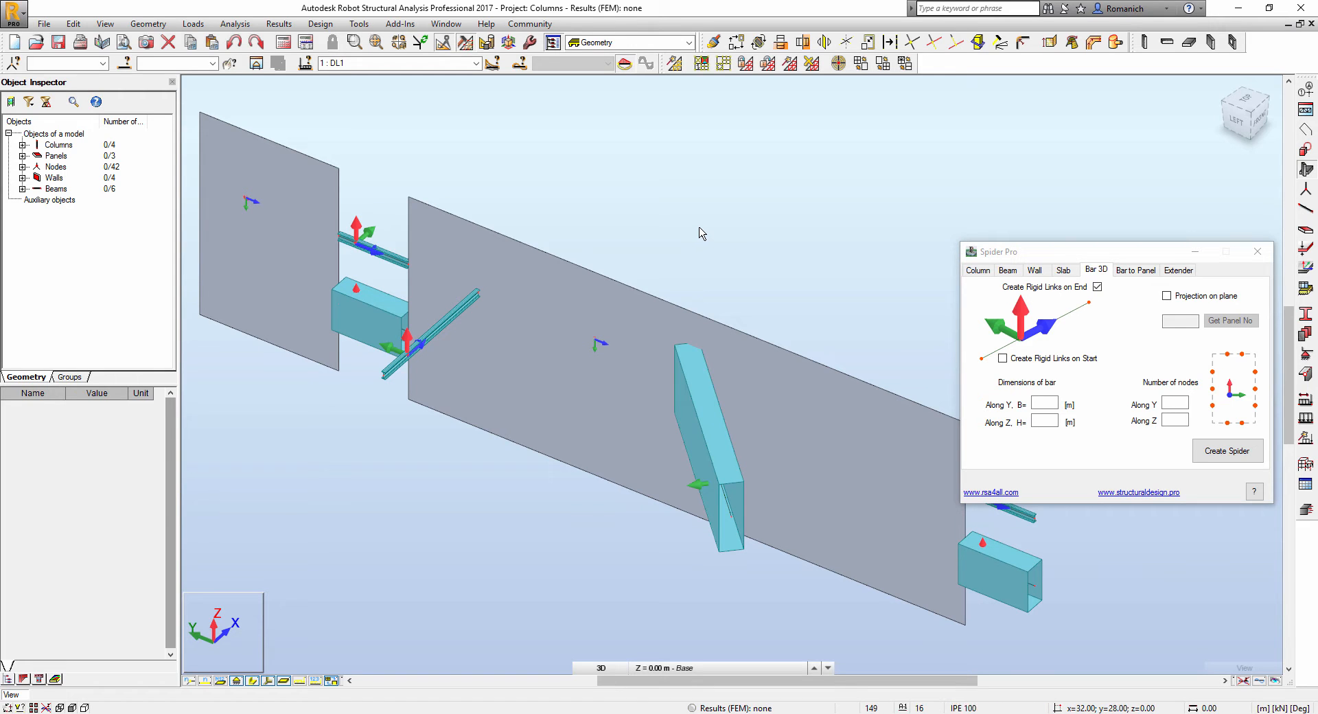
pyautogui.scroll(1, 715, 237)
pyautogui.scroll(3, 504, 278)
pyautogui.scroll(2, 495, 309)
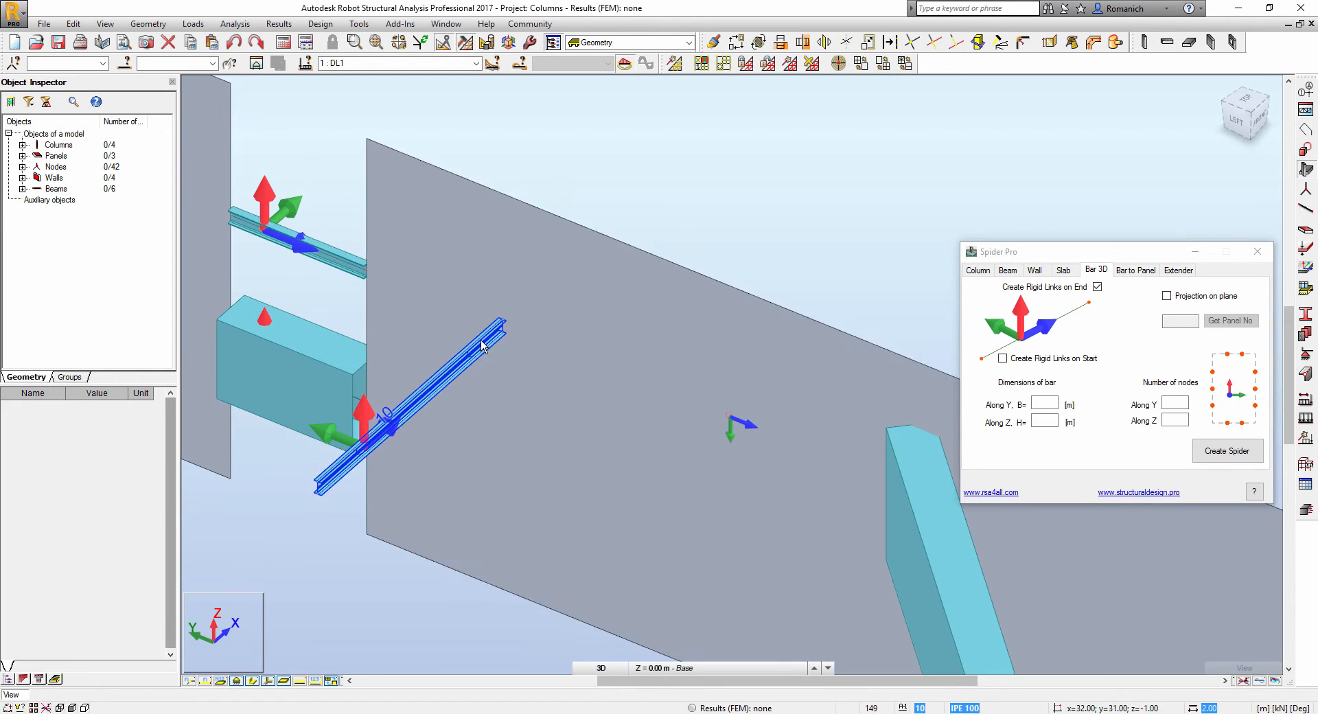
pyautogui.click(577, 340)
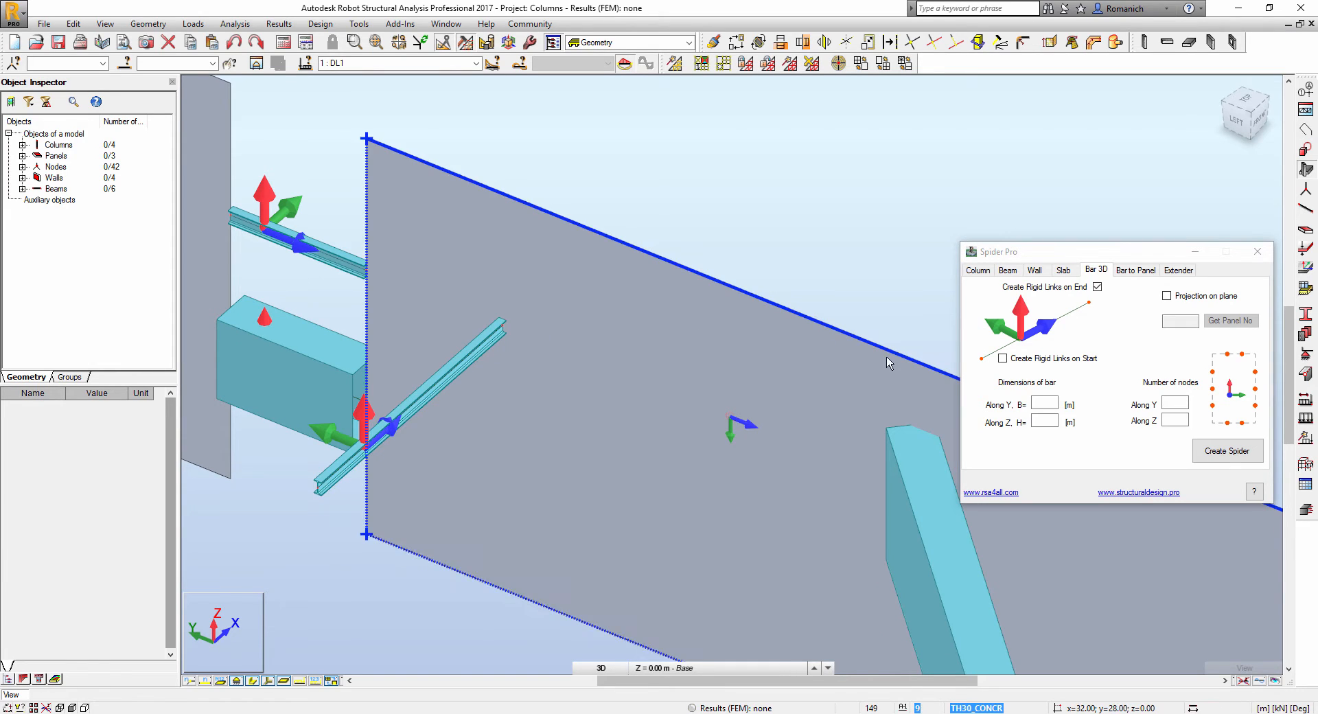
pyautogui.click(1044, 404)
pyautogui.click(1046, 403)
pyautogui.write('0.2')
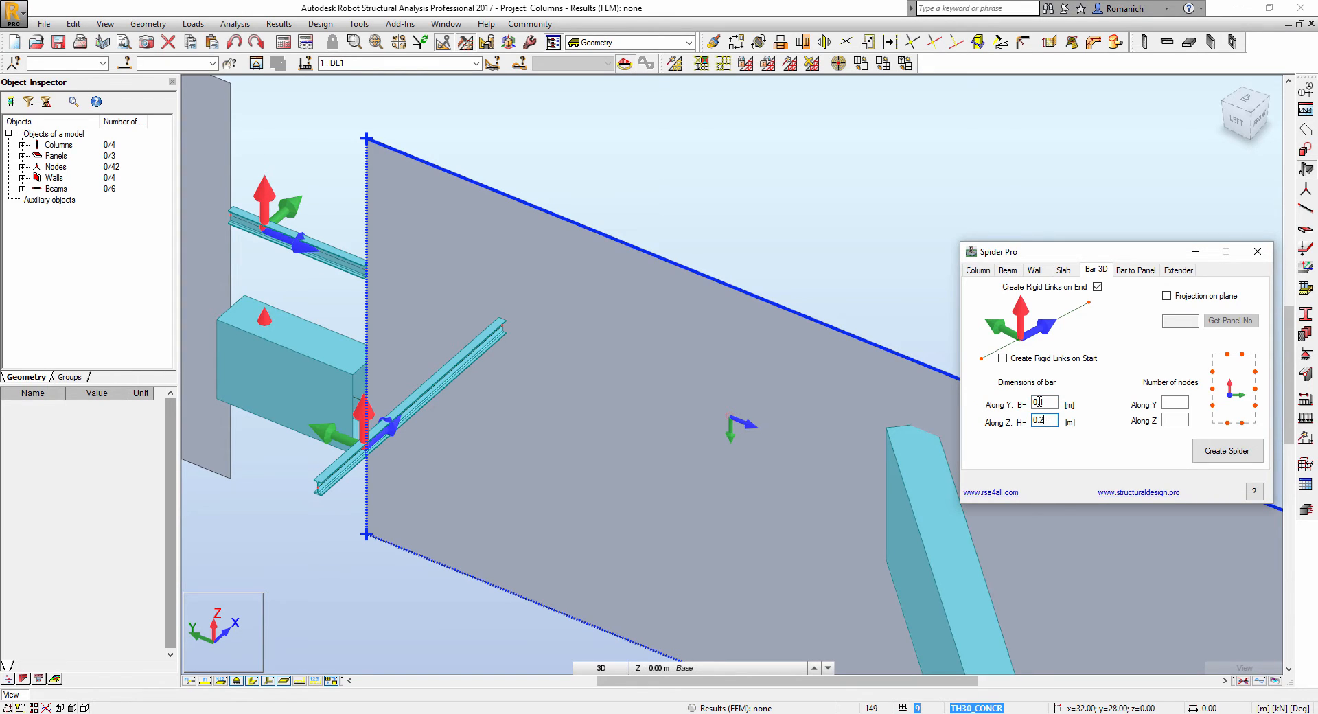
pyautogui.scroll(-3, 556, 154)
pyautogui.click(527, 317)
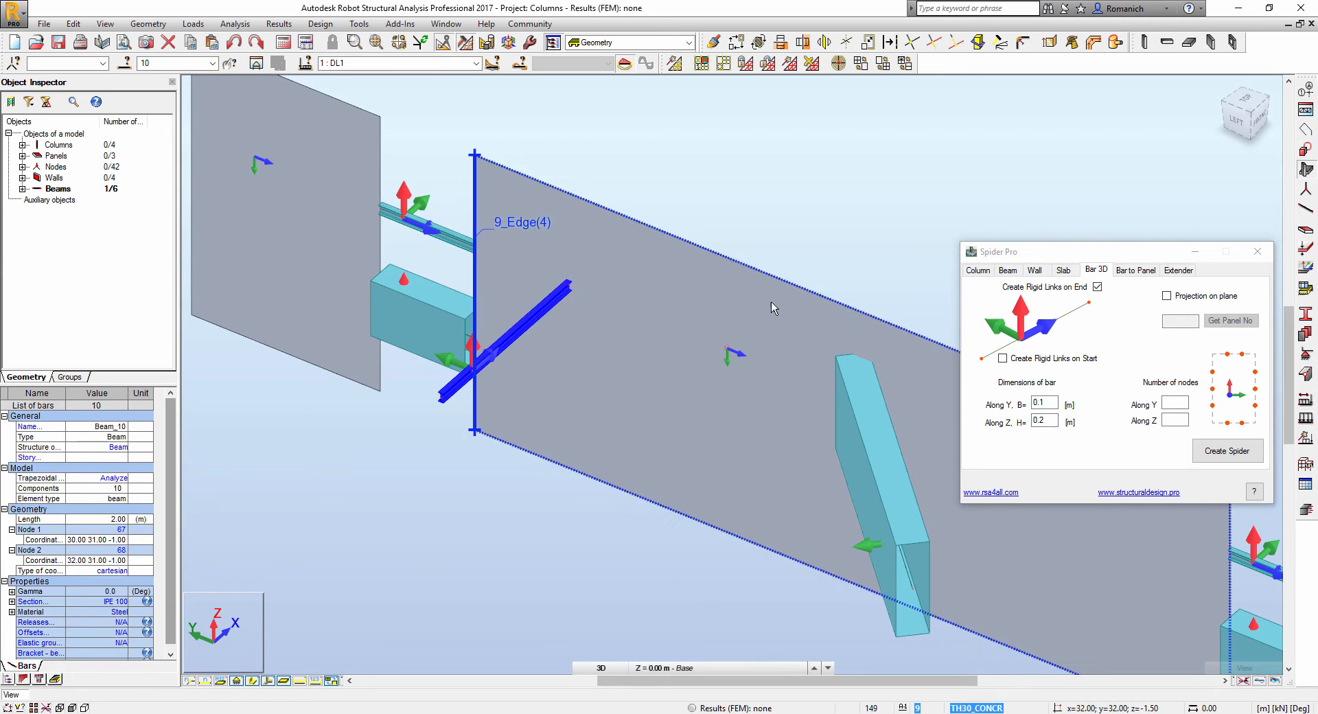
pyautogui.click(1176, 403)
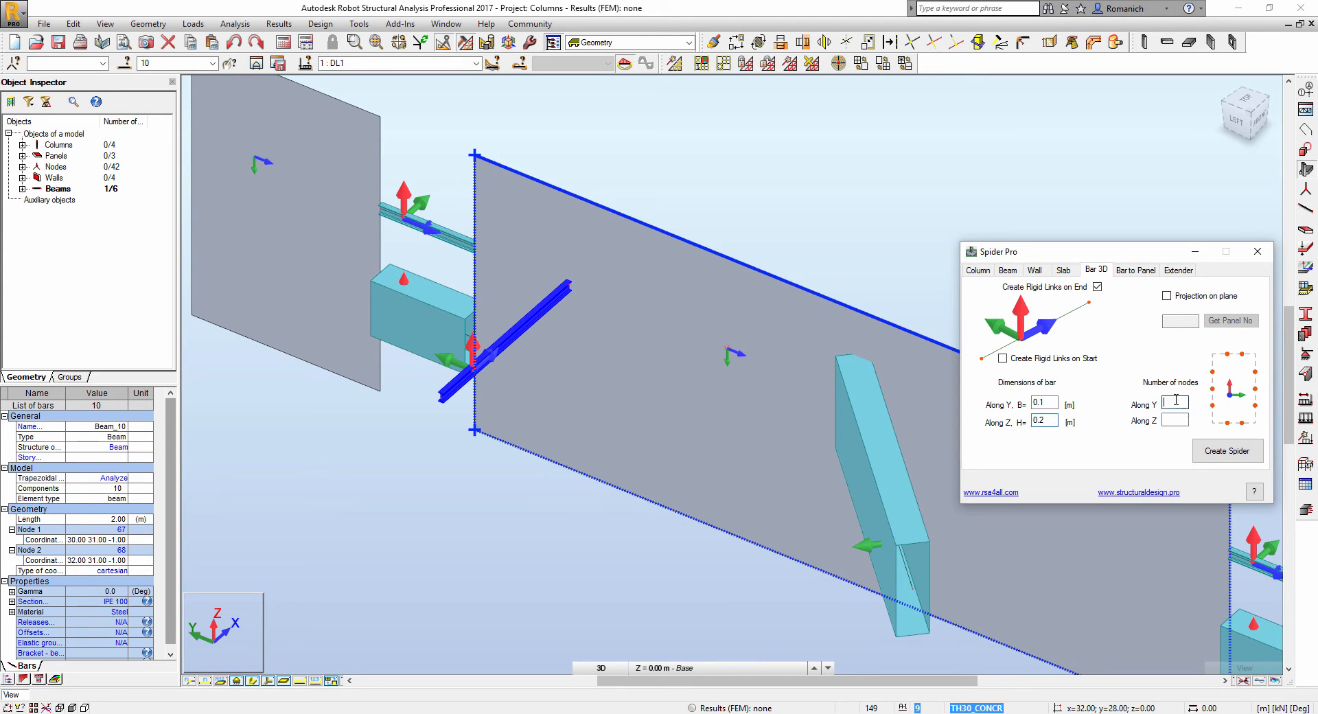
pyautogui.write('2')
pyautogui.click(1180, 419)
pyautogui.write('3')
pyautogui.click(1226, 450)
pyautogui.click(724, 210)
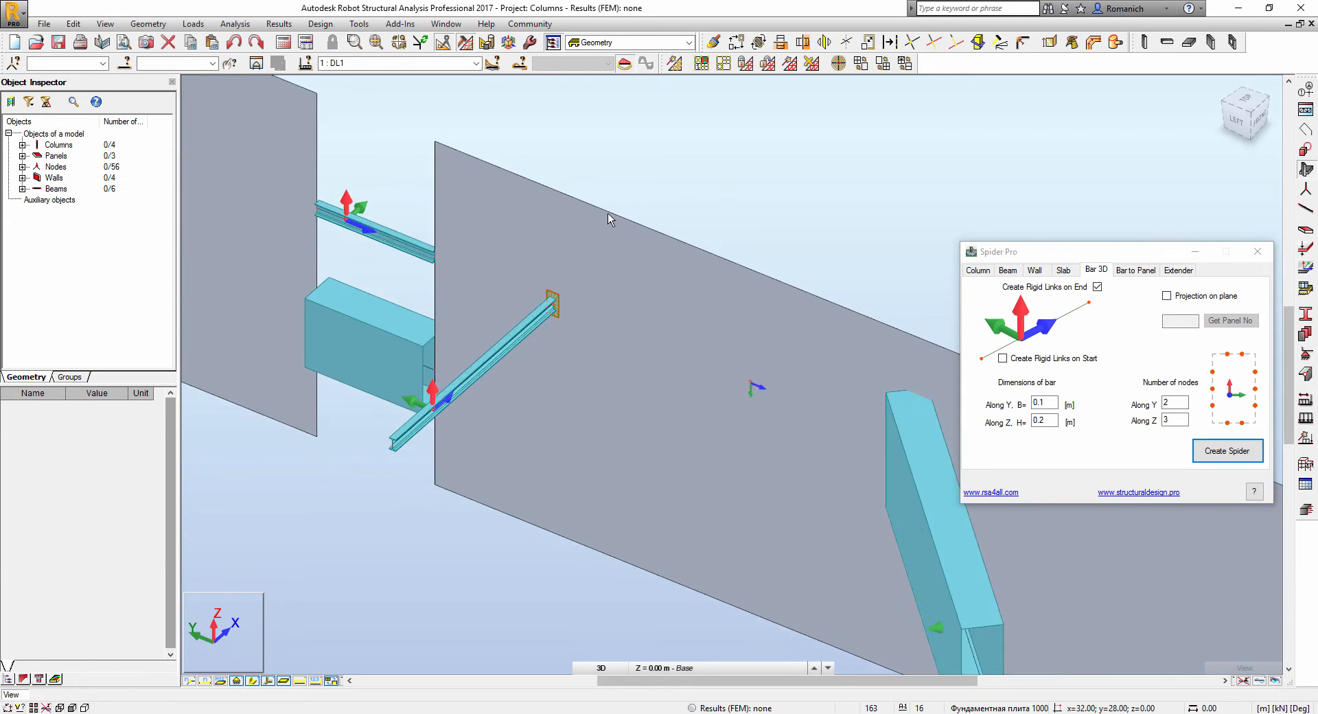
pyautogui.scroll(6, 607, 213)
pyautogui.scroll(3, 600, 263)
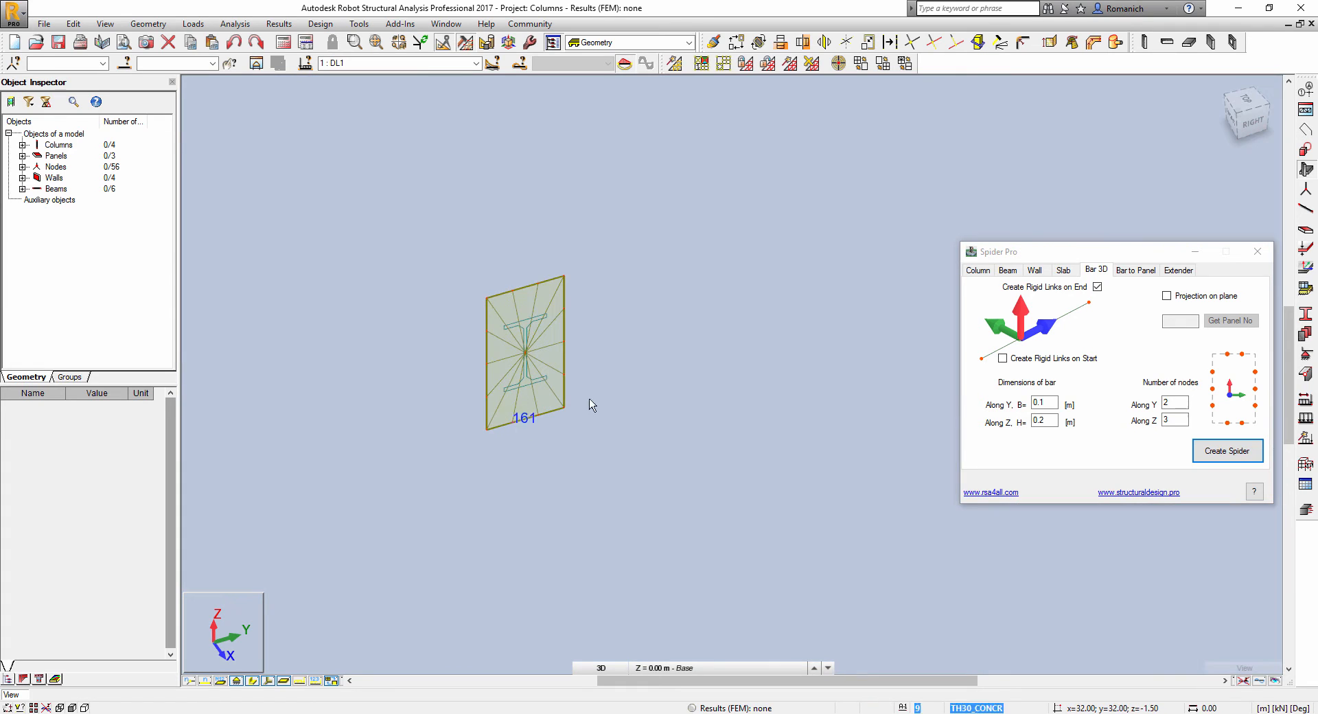
pyautogui.scroll(2, 556, 288)
pyautogui.scroll(-5, 605, 268)
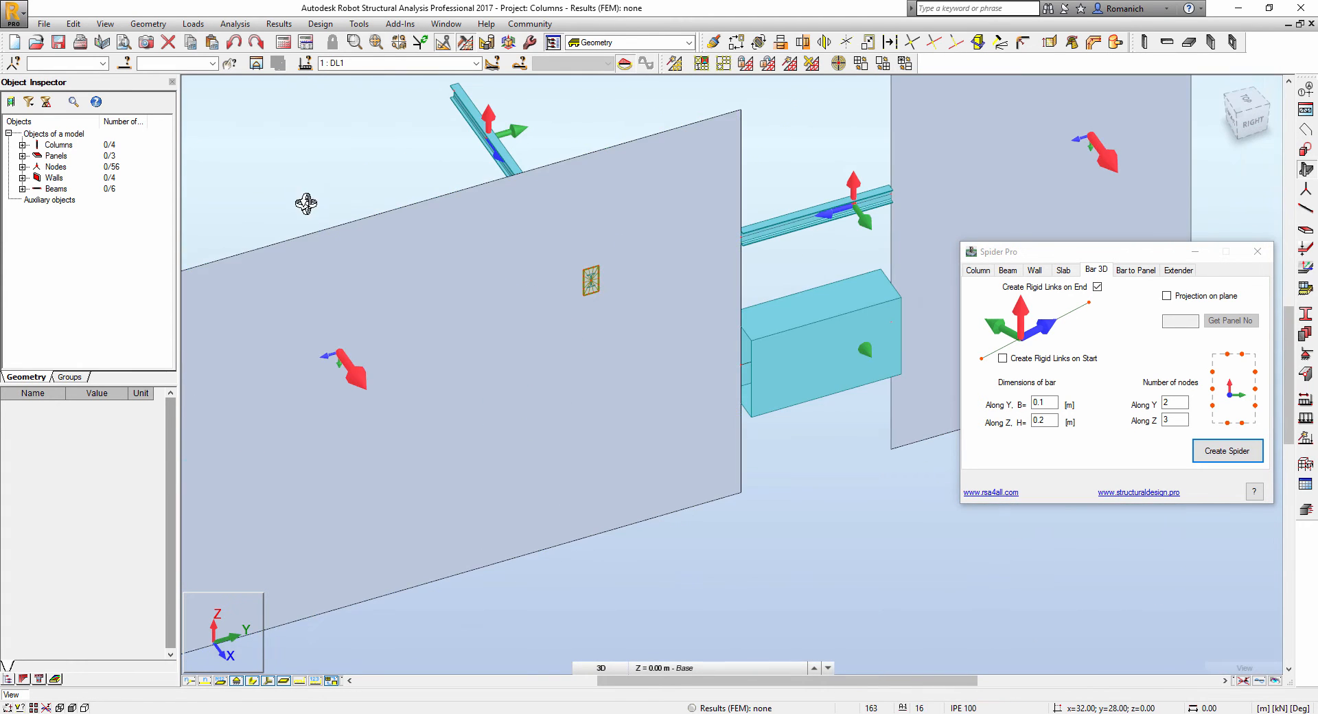
pyautogui.moveTo(309, 206)
pyautogui.keyDown('shift'); pyautogui.mouseDown(button='middle')
pyautogui.moveTo(410, 214)
pyautogui.moveTo(597, 309)
pyautogui.mouseUp(button='middle'); pyautogui.keyUp('shift')
pyautogui.scroll(3, 679, 221)
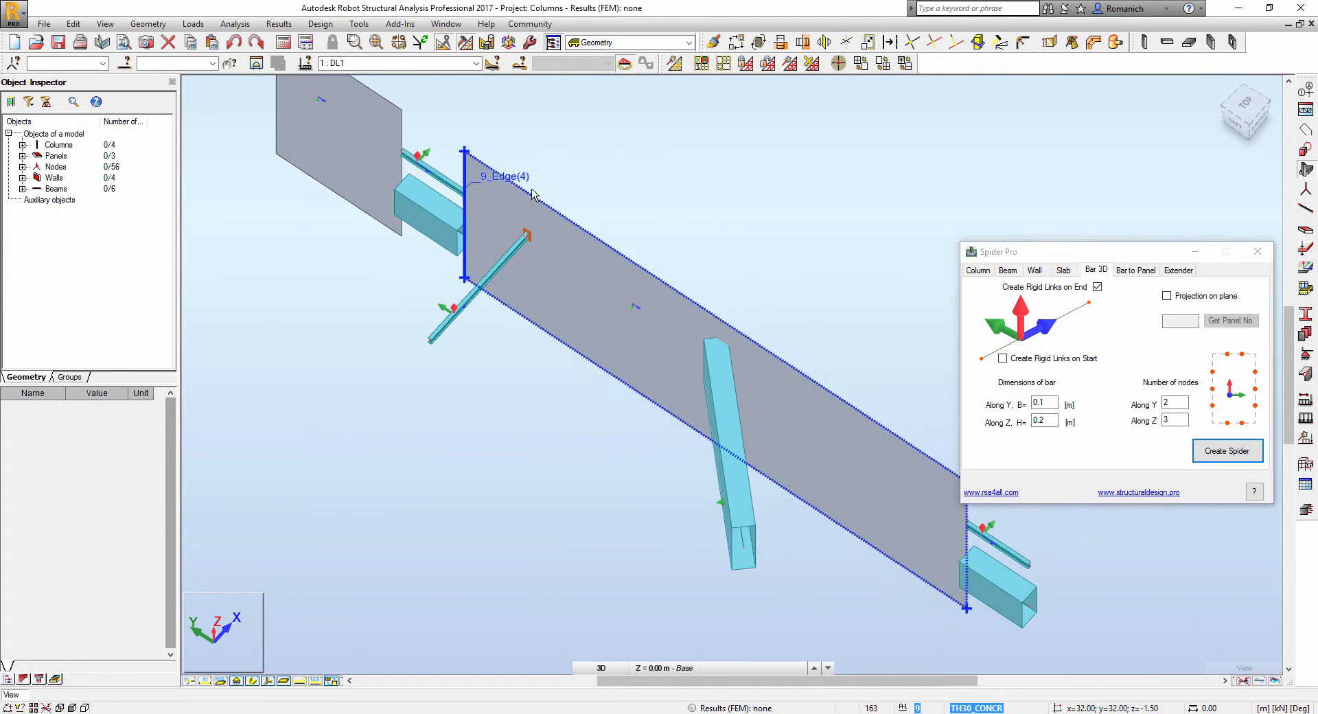
pyautogui.keyDown('shift'); pyautogui.moveTo(780, 286); pyautogui.dragTo(797, 270, button='middle'); pyautogui.keyUp('shift')
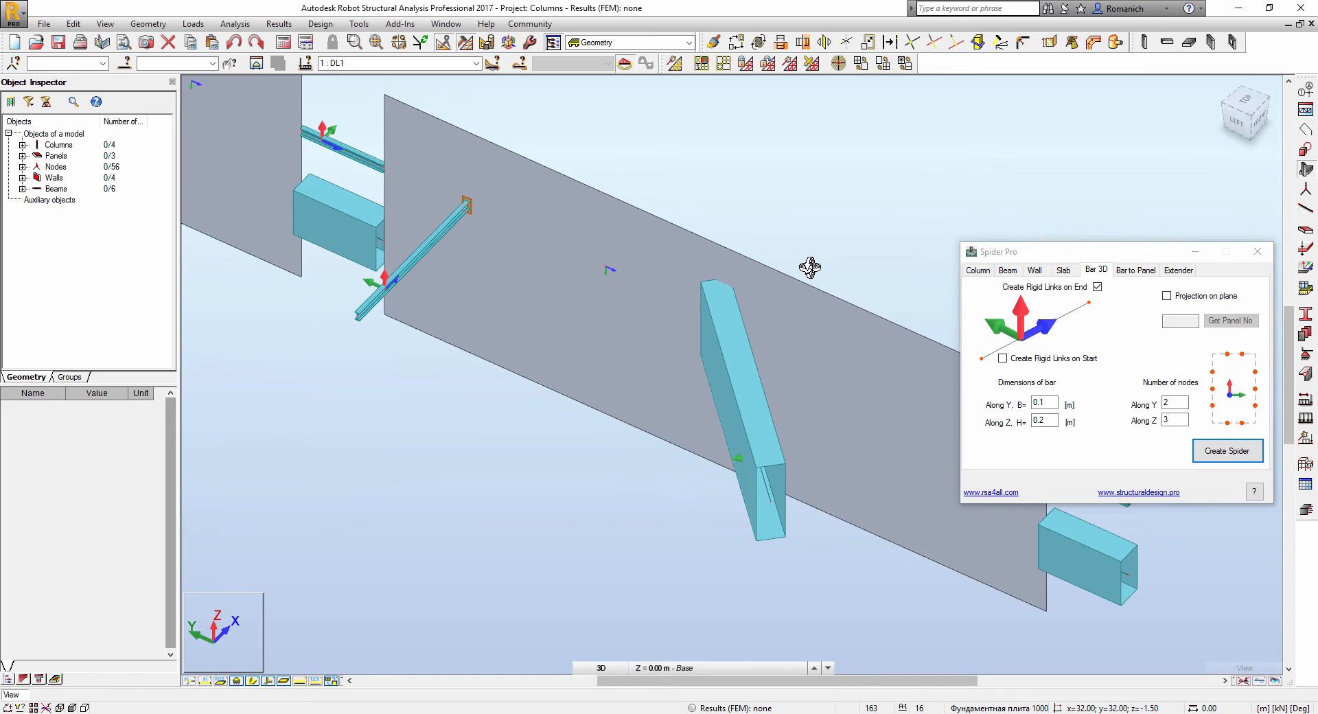
pyautogui.click(750, 399)
pyautogui.press('Escape')
pyautogui.keyDown('shift'); pyautogui.moveTo(618, 575); pyautogui.dragTo(729, 425, button='middle'); pyautogui.keyUp('shift')
pyautogui.scroll(-3, 729, 424)
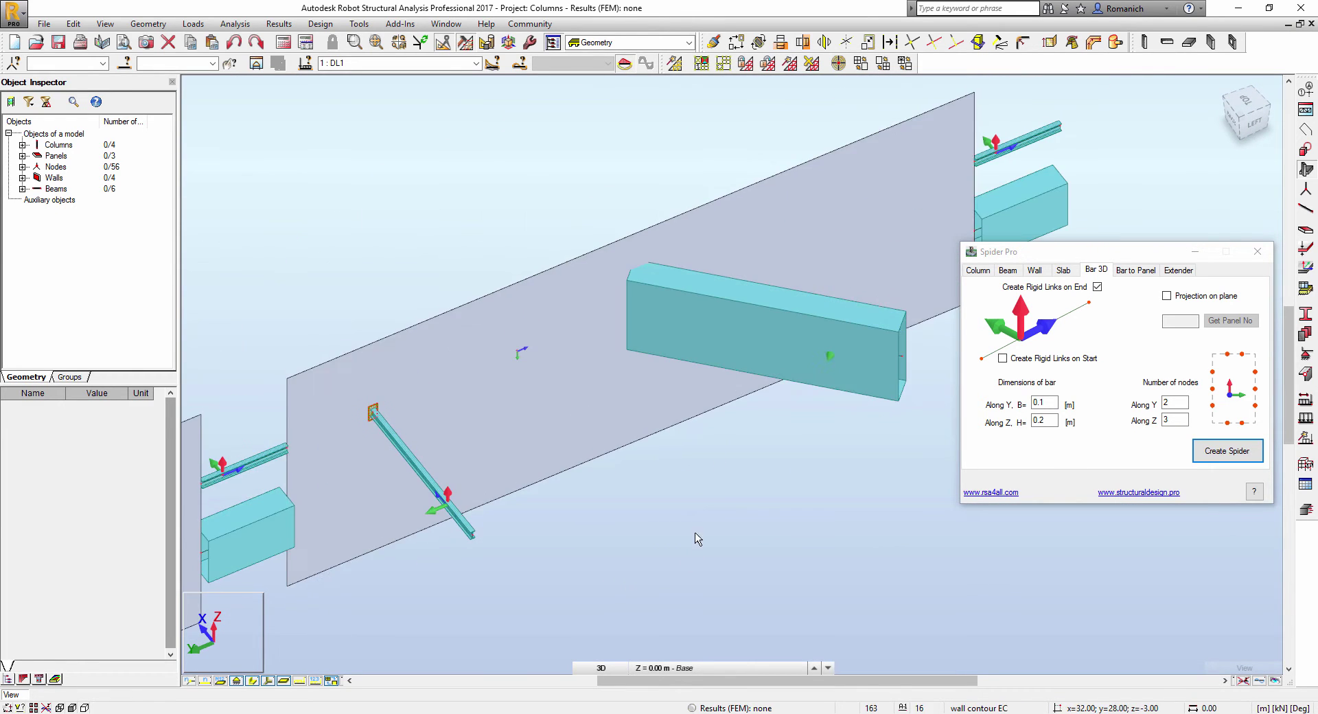
pyautogui.click(714, 334)
pyautogui.moveTo(710, 553)
pyautogui.keyDown('shift'); pyautogui.mouseDown(button='middle')
pyautogui.moveTo(782, 540)
pyautogui.moveTo(772, 450)
pyautogui.mouseUp(button='middle'); pyautogui.keyUp('shift')
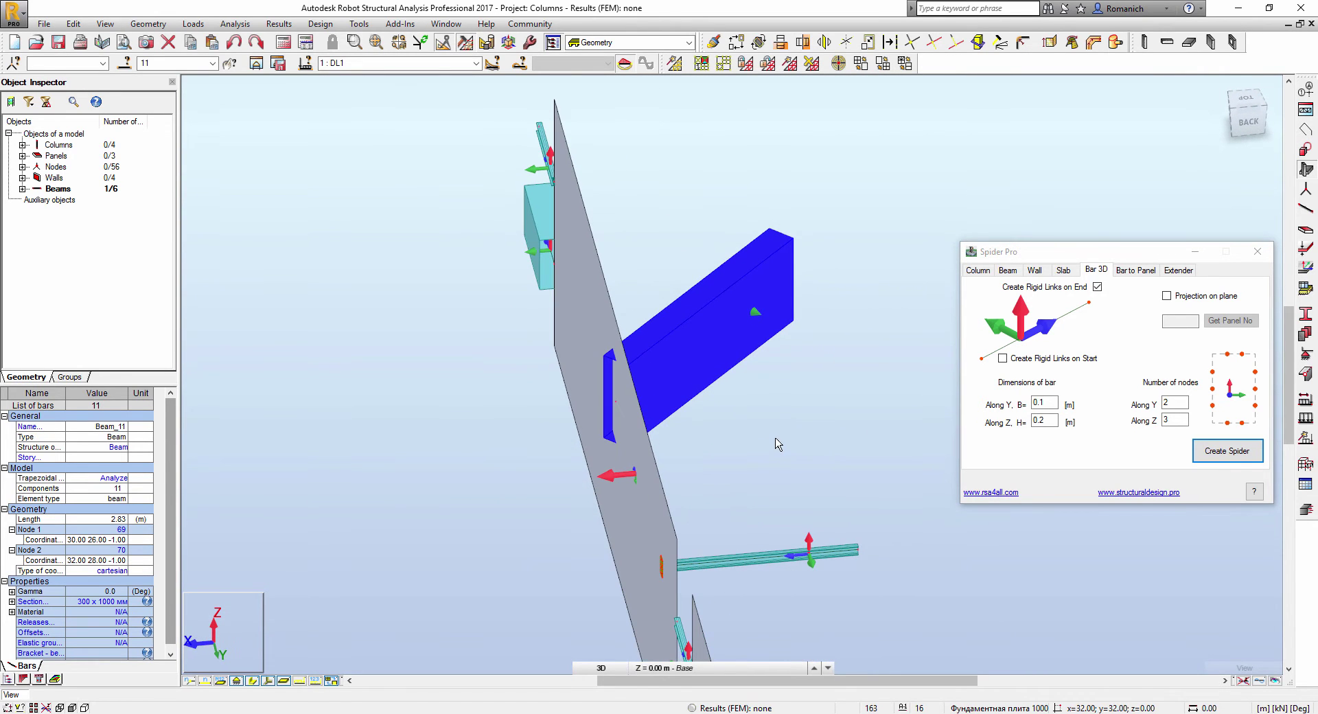
pyautogui.click(1226, 451)
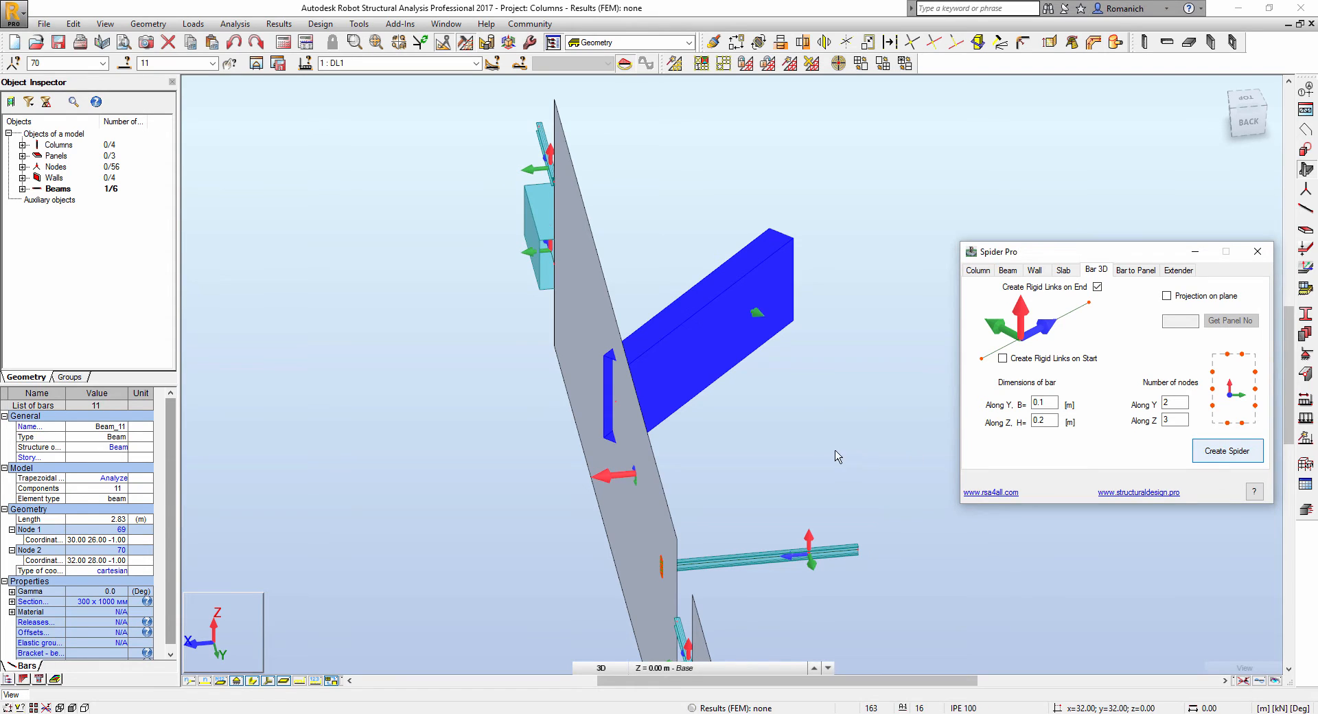
pyautogui.scroll(2, 719, 446)
pyautogui.scroll(2, 824, 432)
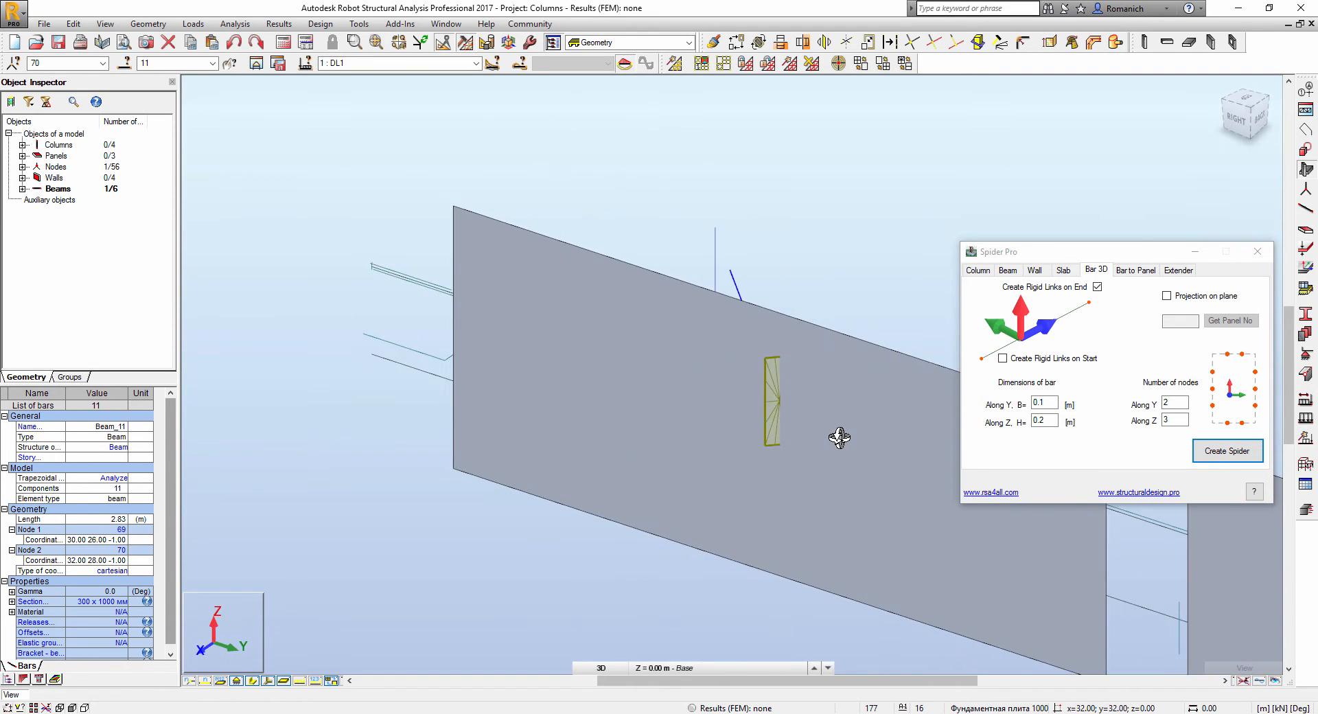
pyautogui.scroll(3, 813, 411)
pyautogui.scroll(2, 789, 394)
pyautogui.scroll(-4, 669, 321)
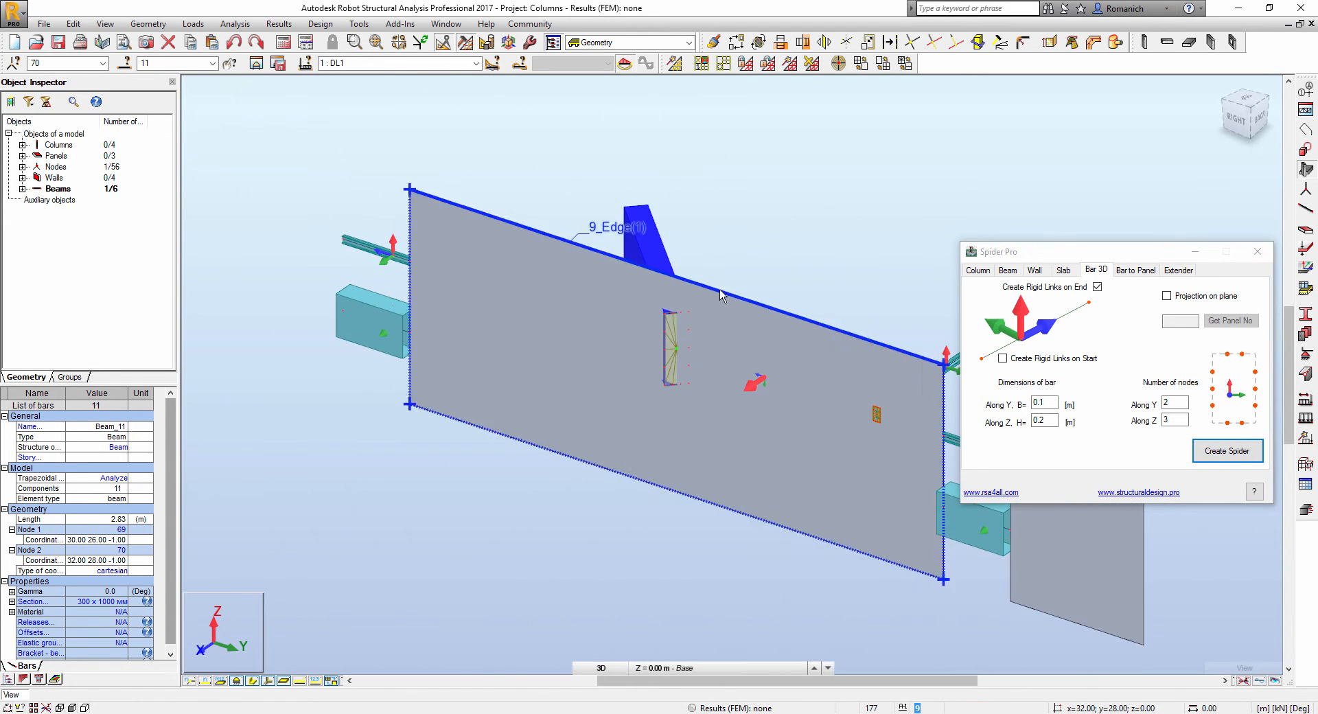
pyautogui.moveTo(721, 360)
pyautogui.keyDown('shift'); pyautogui.mouseDown(button='middle')
pyautogui.moveTo(770, 309)
pyautogui.moveTo(756, 334)
pyautogui.mouseUp(button='middle'); pyautogui.keyUp('shift')
pyautogui.scroll(3, 752, 339)
pyautogui.scroll(3, 541, 386)
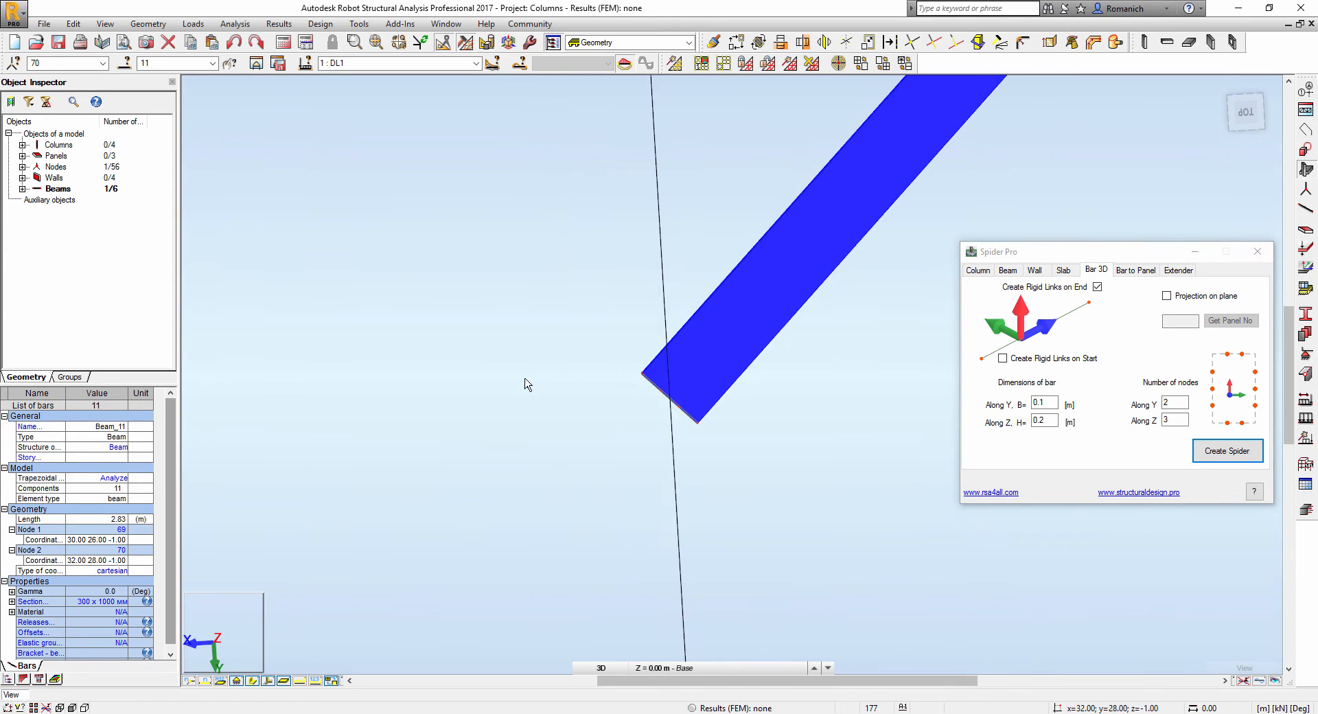
pyautogui.scroll(-5, 712, 433)
pyautogui.scroll(-2, 473, 390)
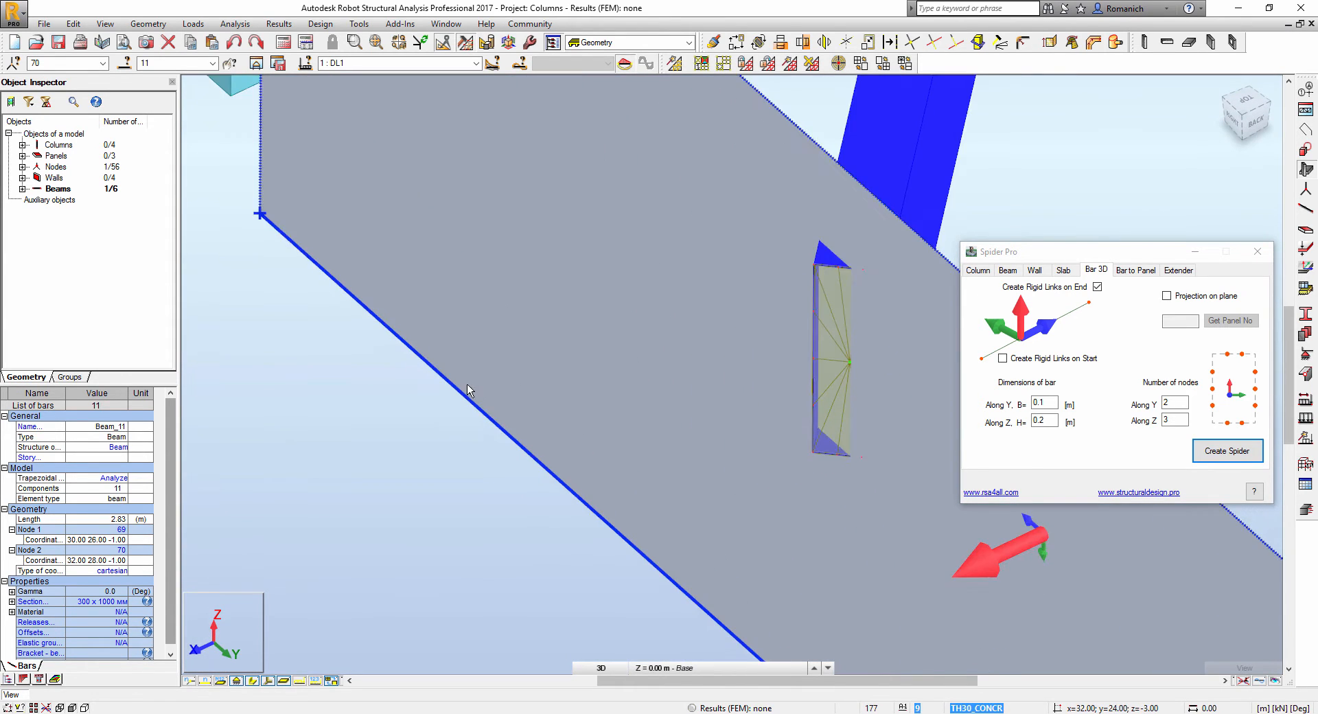
pyautogui.click(235, 43)
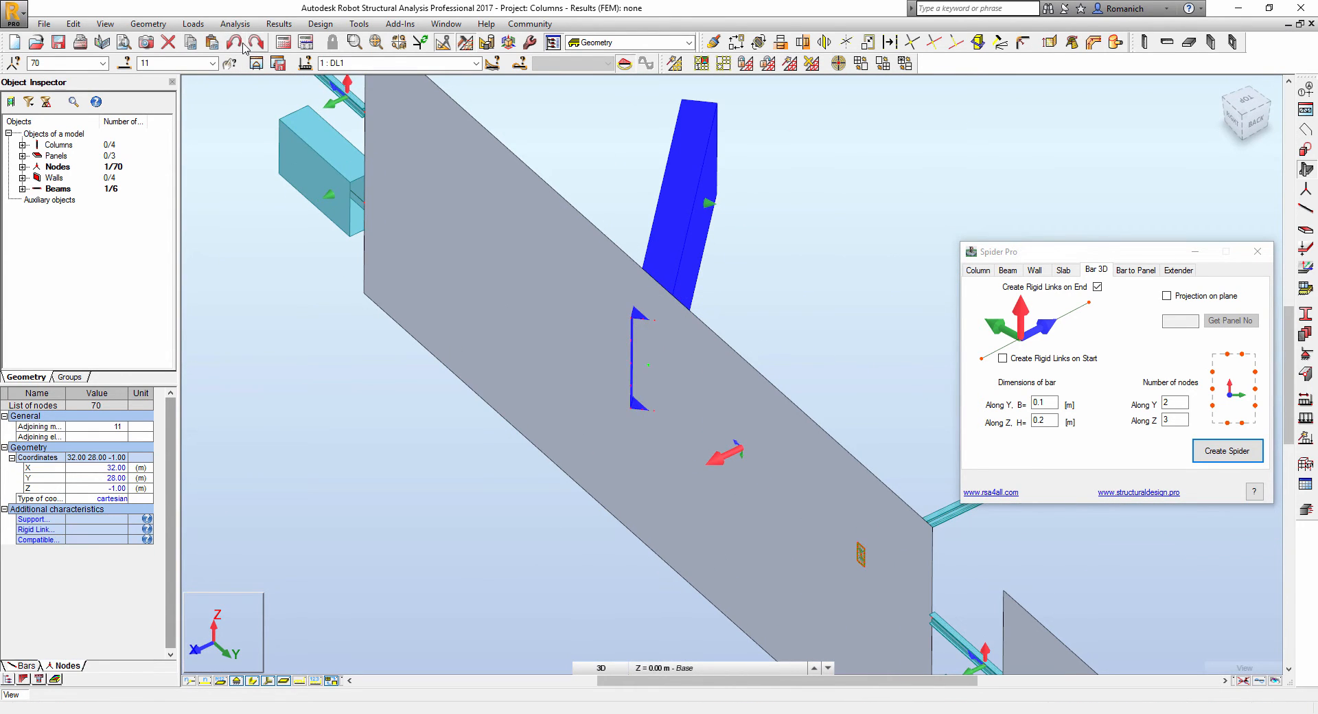
pyautogui.click(235, 43)
pyautogui.scroll(-2, 799, 292)
pyautogui.scroll(-2, 767, 326)
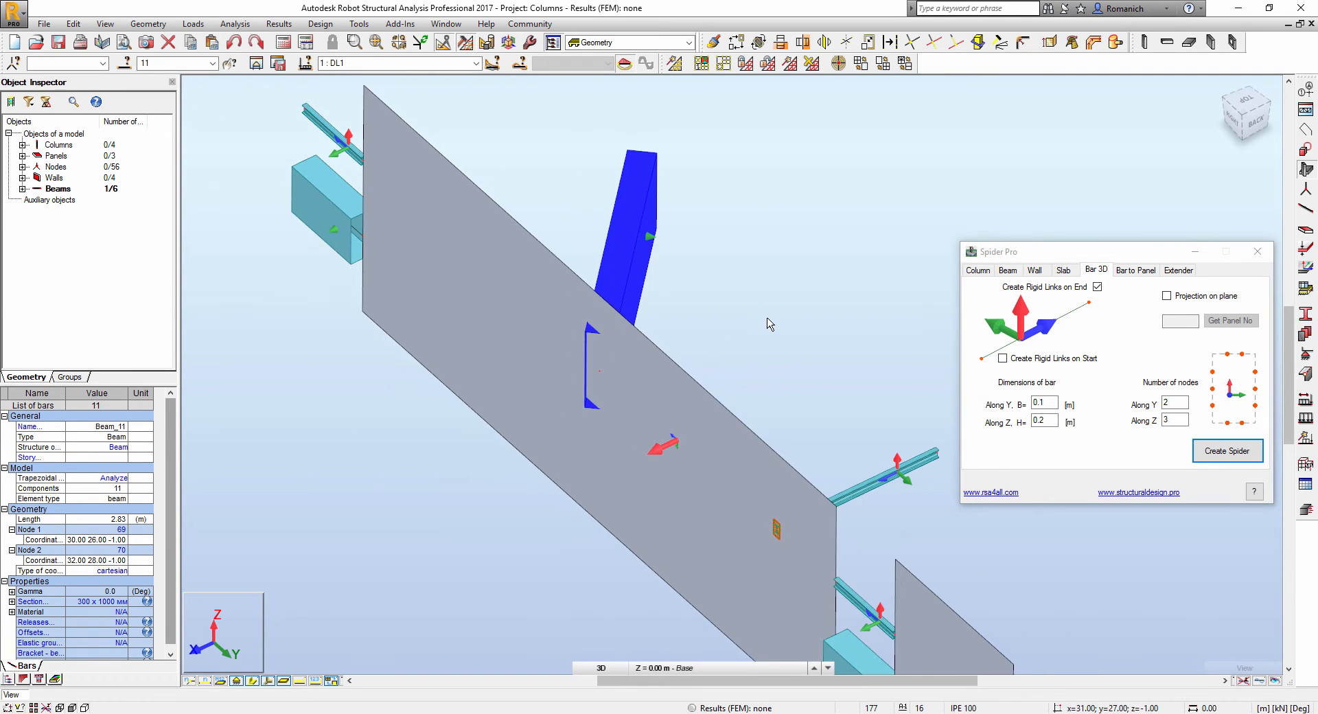
# - Create an end spider on beam 11 projected onto wall panel 9
pyautogui.click(1167, 295)
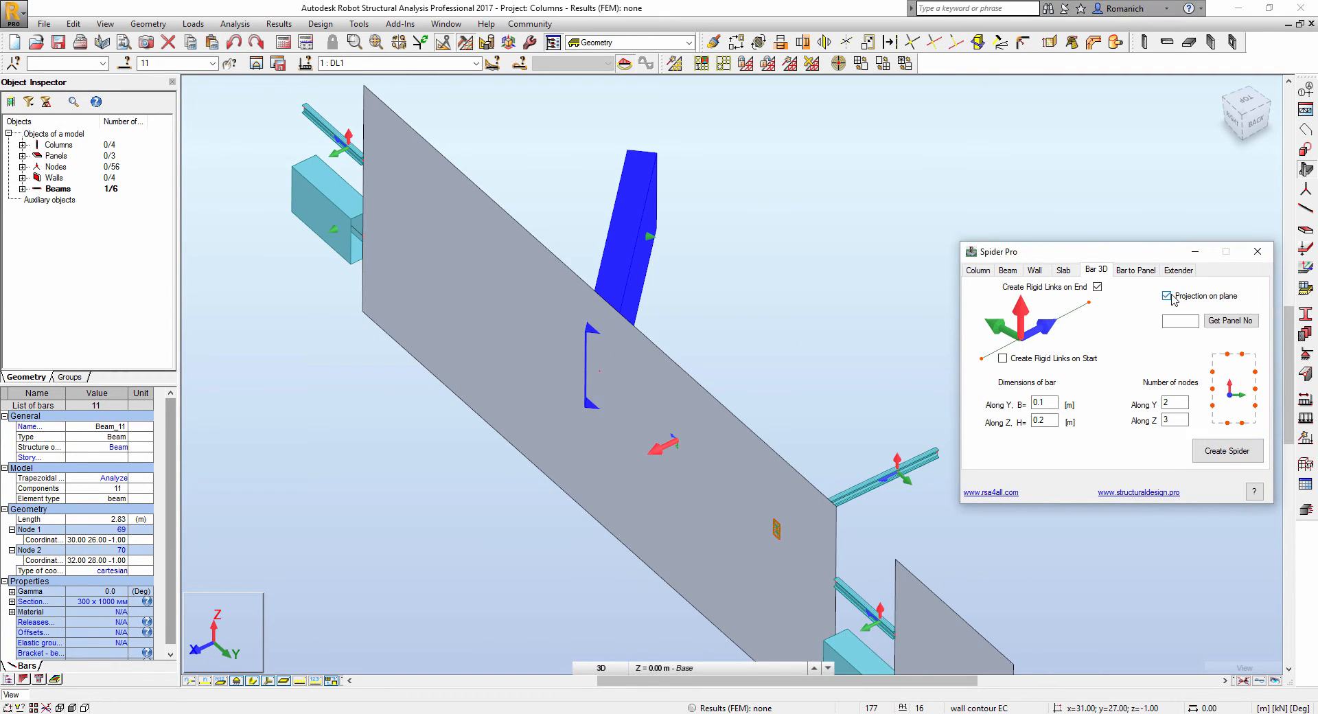
pyautogui.click(1179, 320)
pyautogui.click(489, 265)
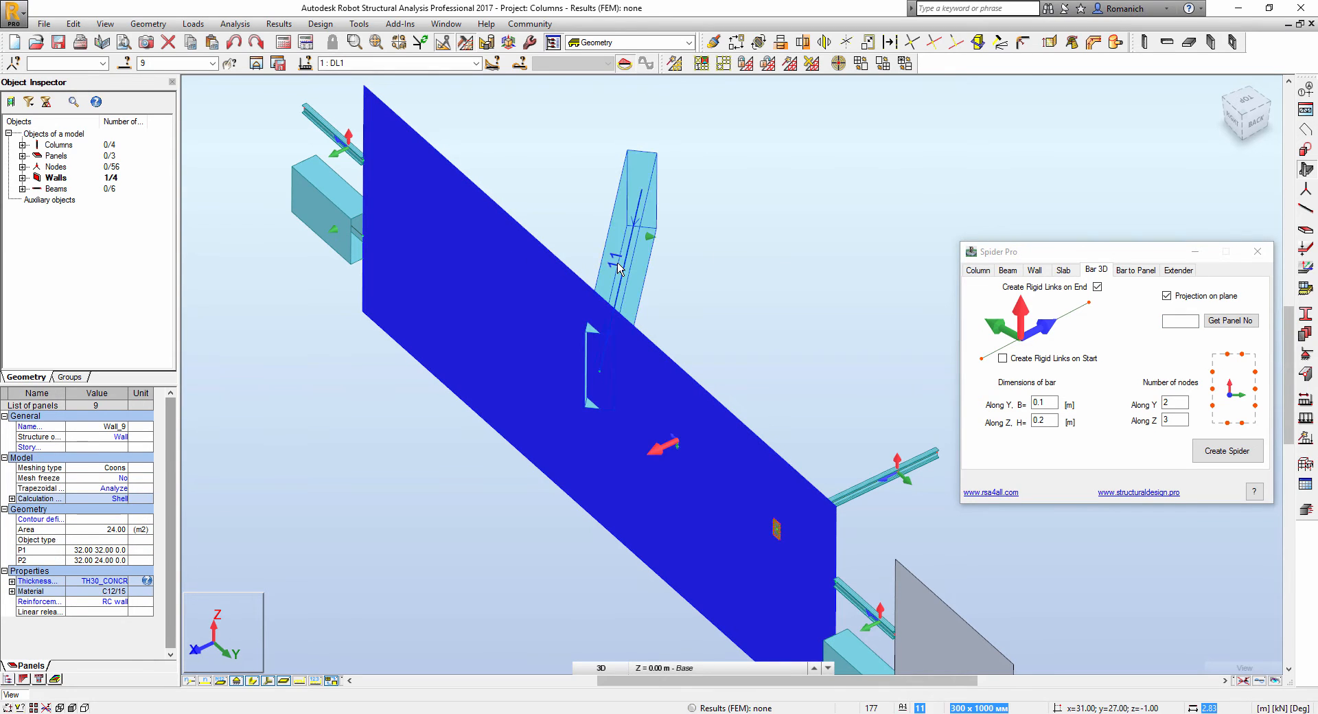
pyautogui.click(1229, 320)
pyautogui.click(640, 247)
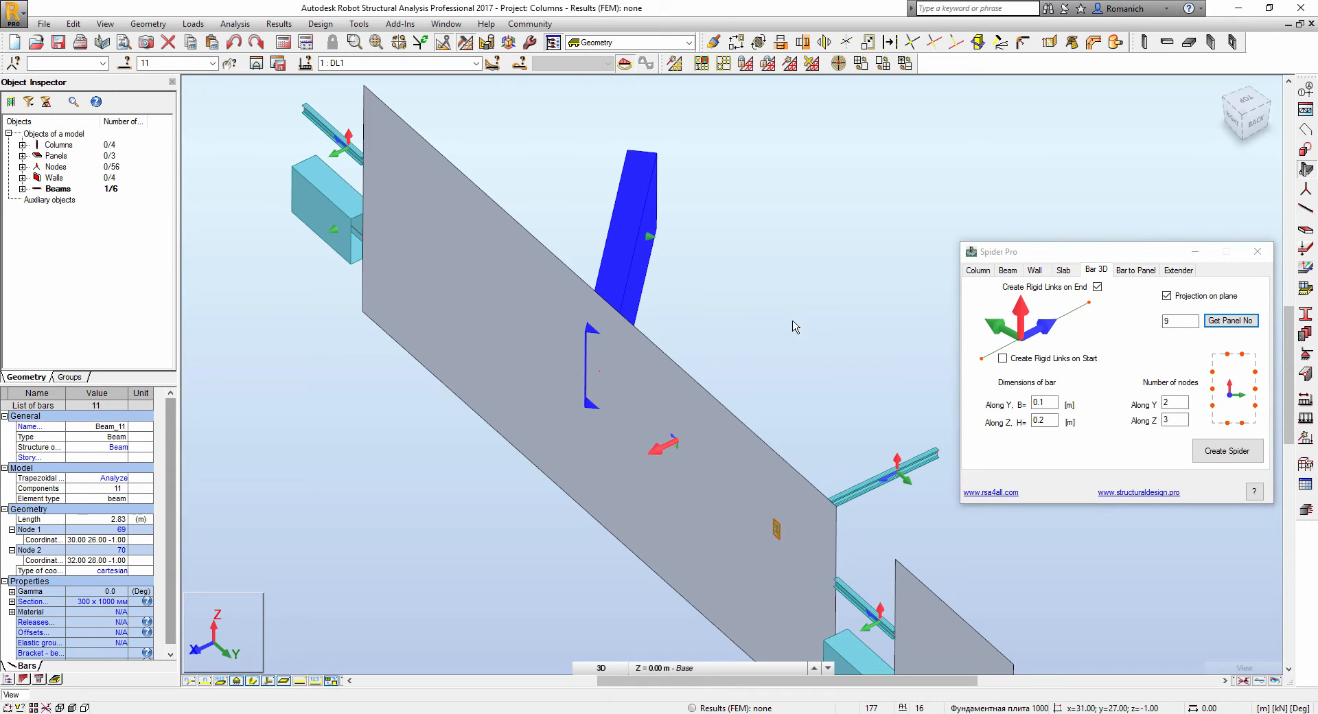
pyautogui.click(1198, 452)
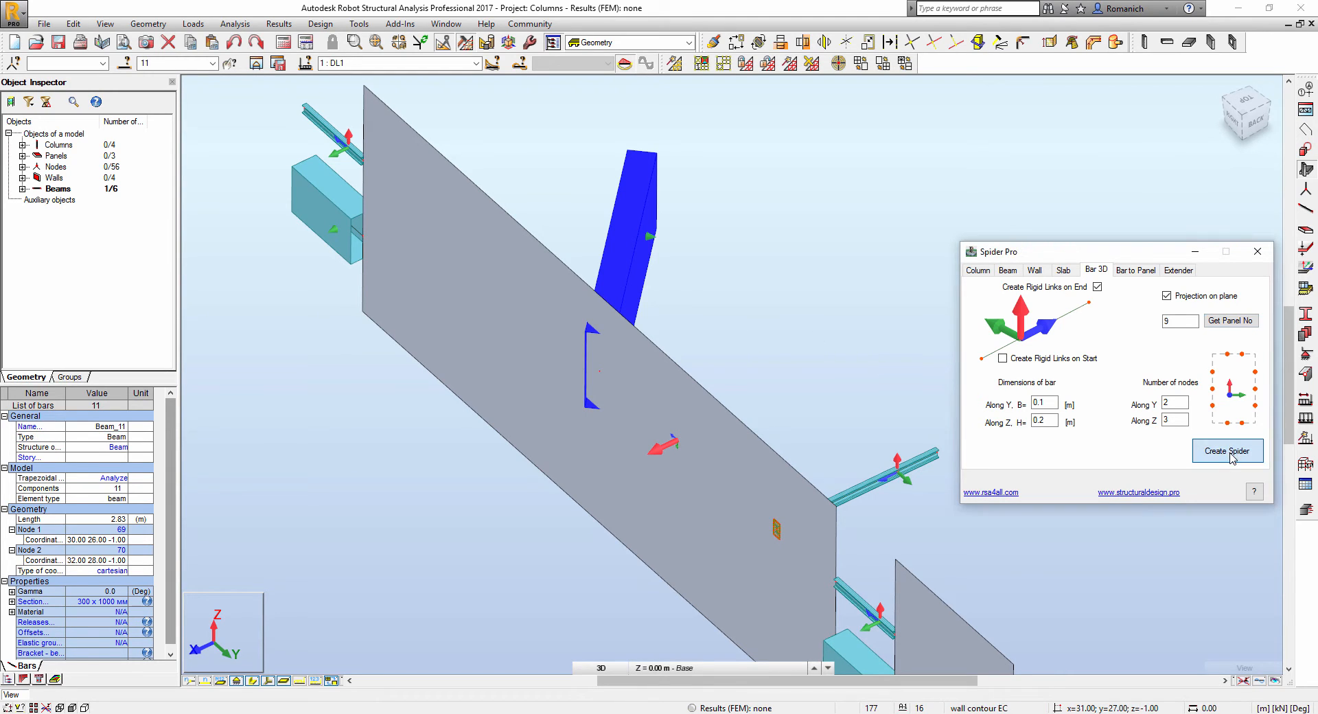
pyautogui.click(777, 355)
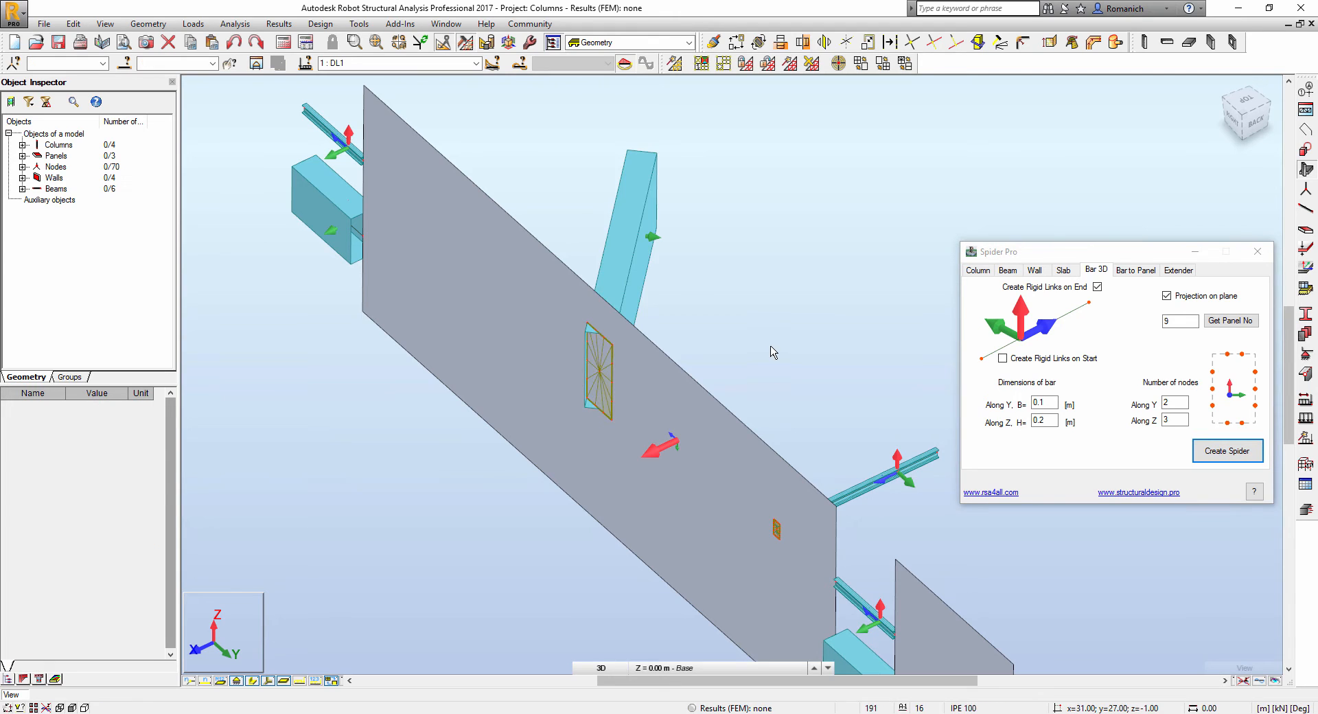
pyautogui.scroll(4, 618, 330)
pyautogui.click(534, 442)
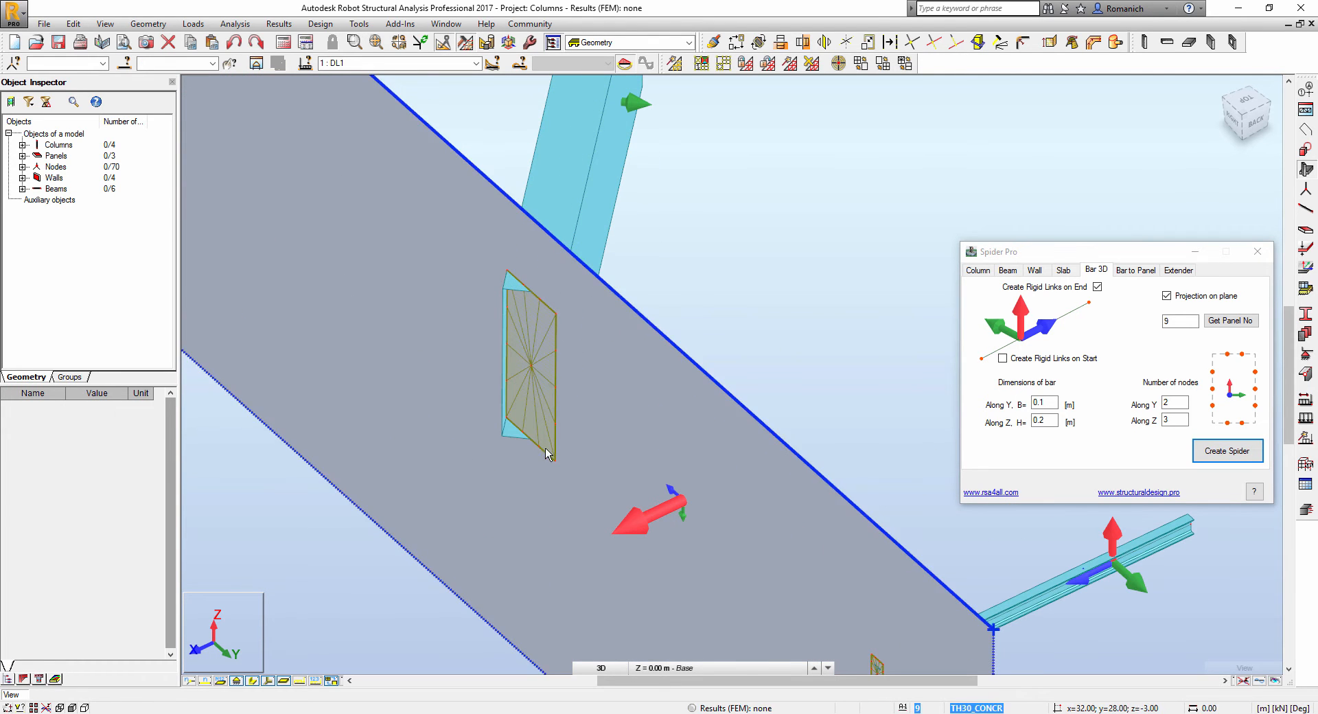
pyautogui.scroll(5, 686, 444)
pyautogui.scroll(-5, 685, 444)
pyautogui.scroll(-3, 670, 411)
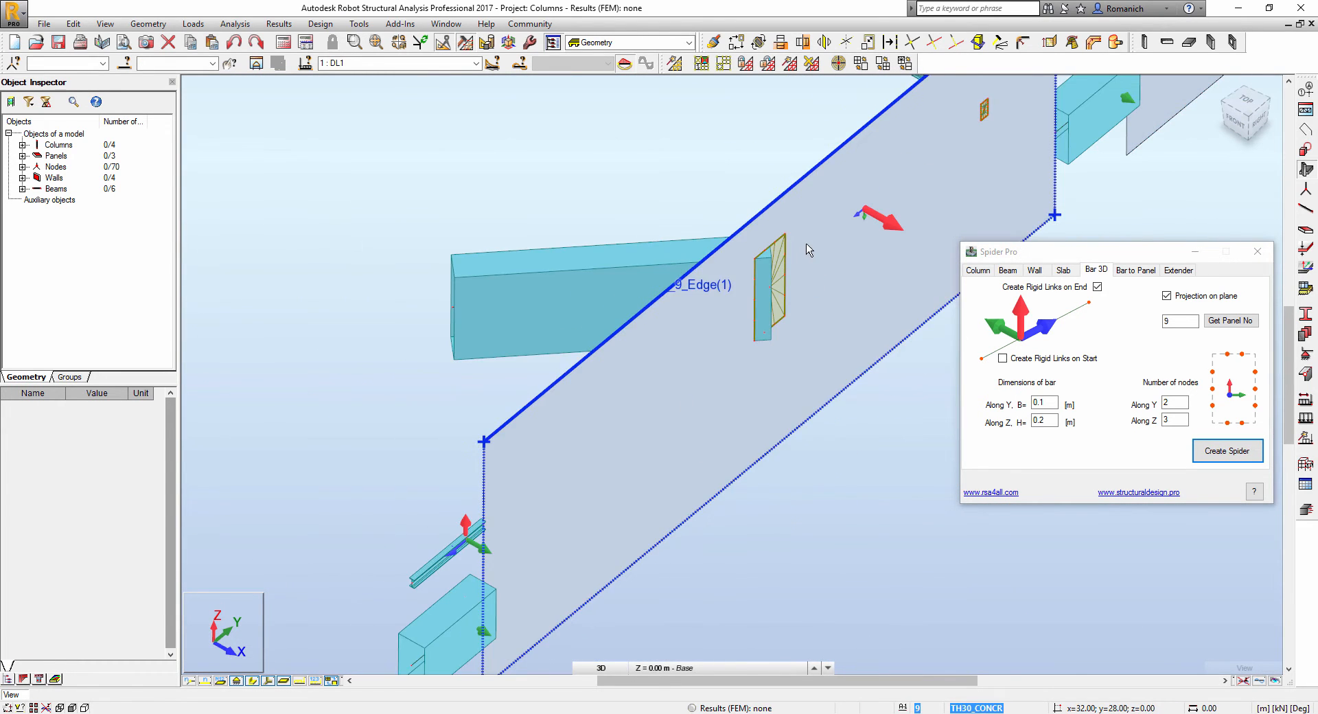
pyautogui.scroll(4, 720, 268)
pyautogui.scroll(-3, 621, 252)
pyautogui.scroll(2, 620, 252)
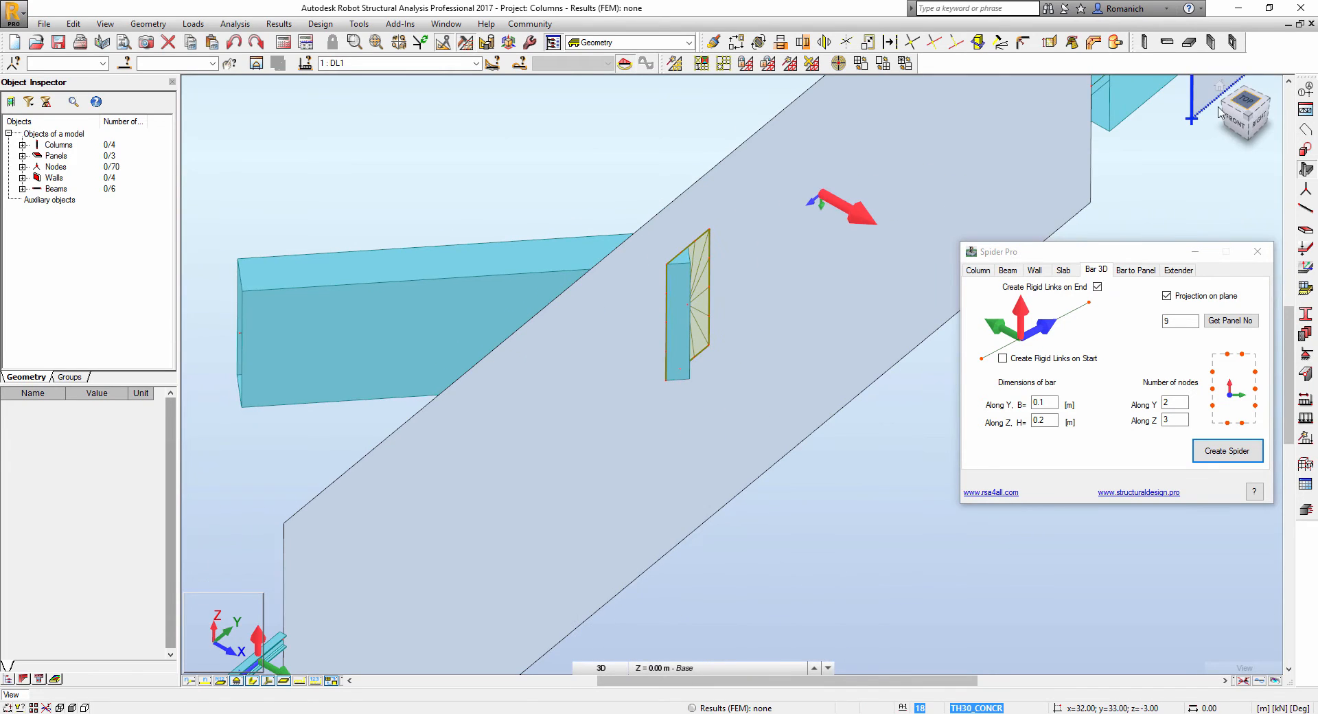
pyautogui.scroll(3, 654, 276)
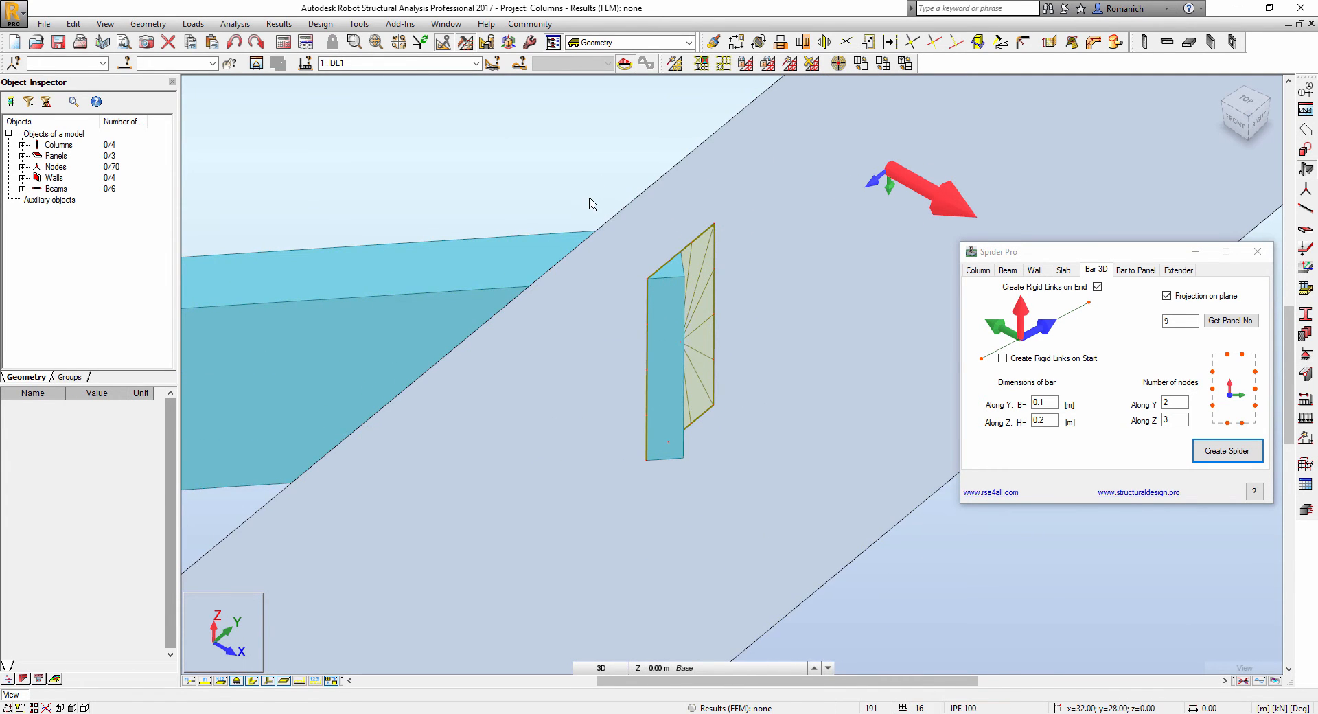
pyautogui.click(529, 256)
pyautogui.click(1253, 104)
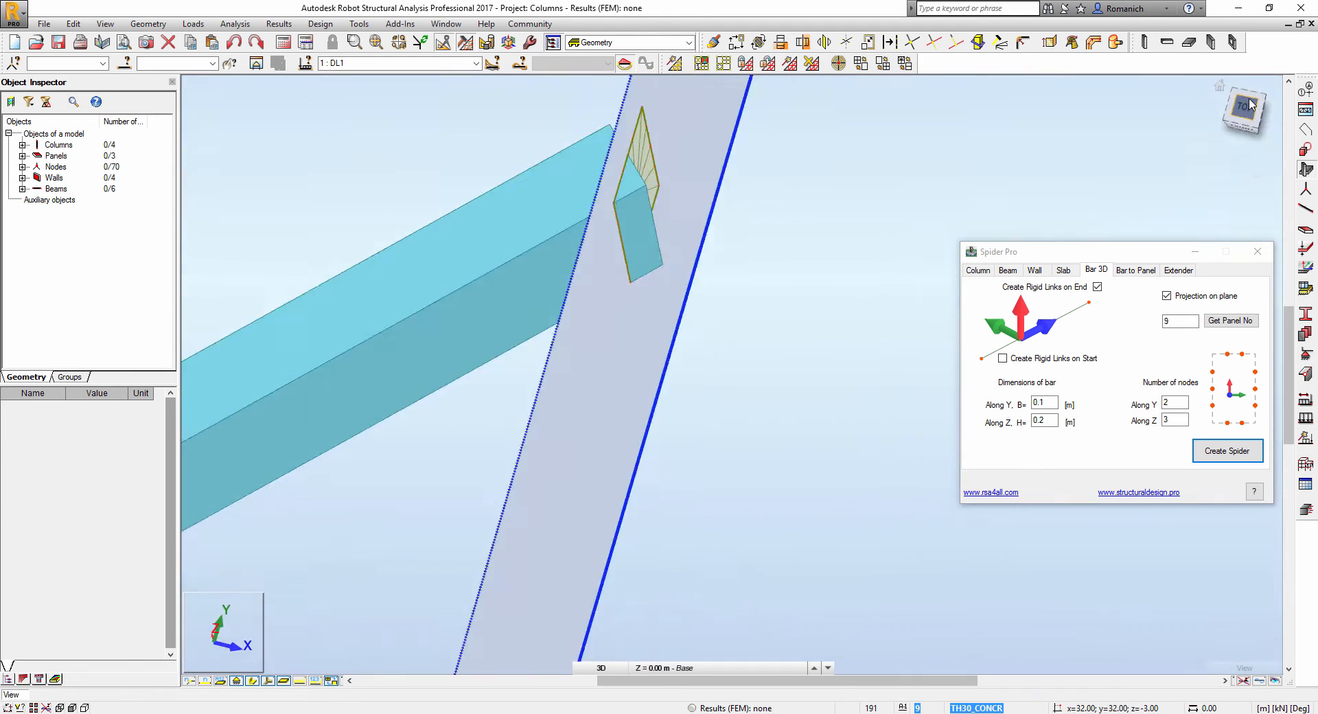
pyautogui.scroll(-1, 823, 345)
pyautogui.scroll(1, 630, 291)
pyautogui.scroll(1, 632, 249)
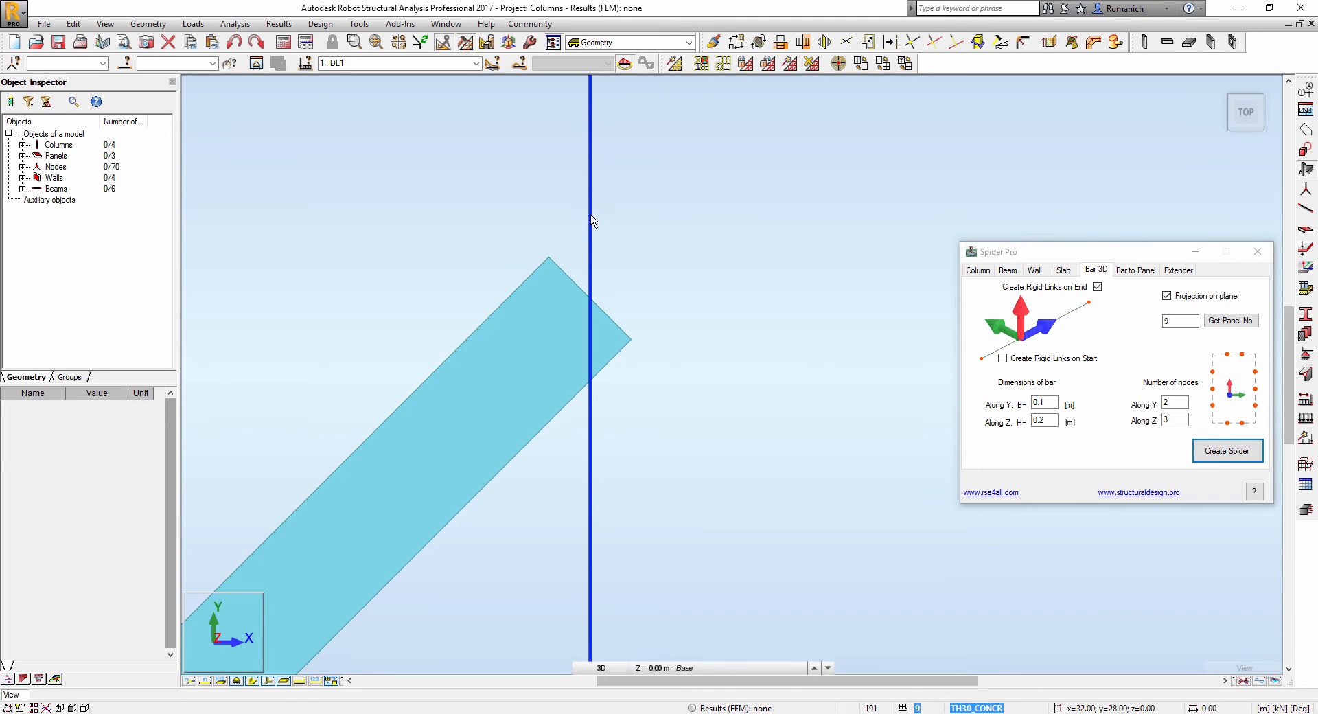
pyautogui.click(593, 220)
pyautogui.keyDown('shift'); pyautogui.moveTo(741, 350); pyautogui.dragTo(701, 298, button='middle'); pyautogui.keyUp('shift')
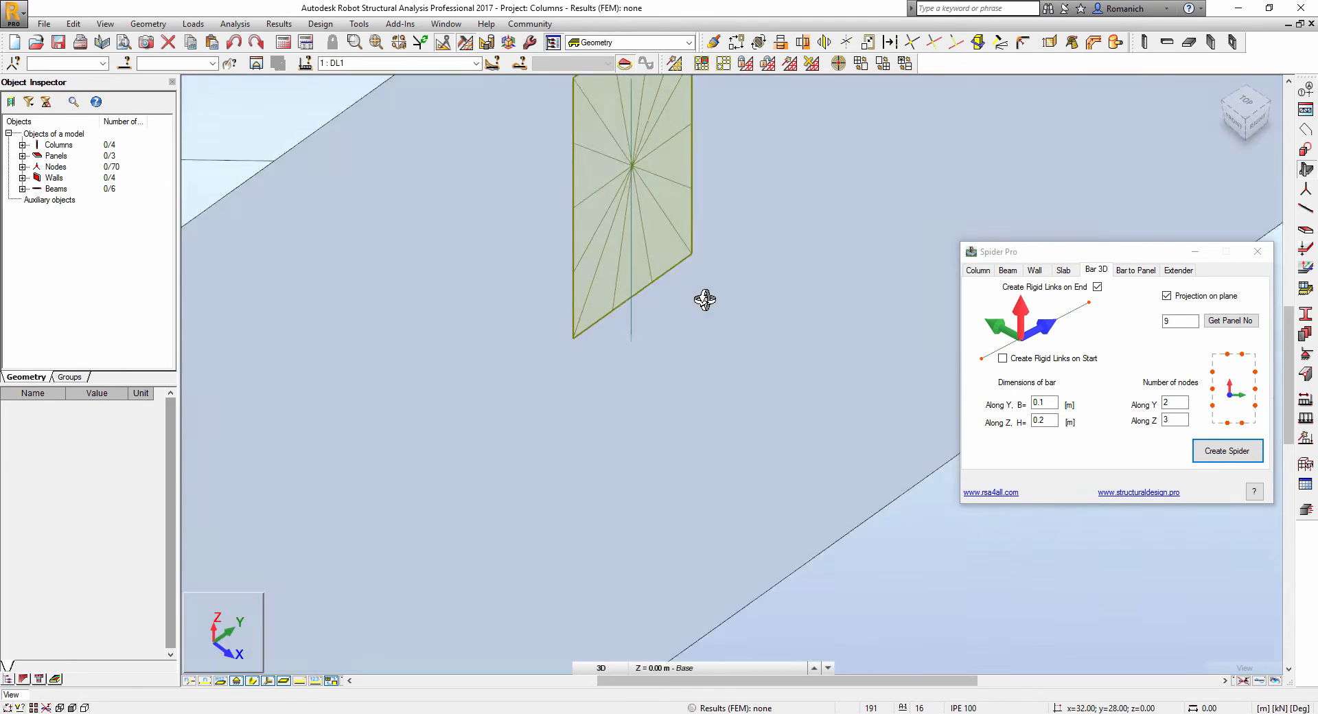
pyautogui.scroll(-5, 701, 297)
pyautogui.moveTo(577, 350)
pyautogui.keyDown('shift'); pyautogui.mouseDown(button='middle')
pyautogui.moveTo(821, 447)
pyautogui.moveTo(793, 473)
pyautogui.mouseUp(button='middle'); pyautogui.keyUp('shift')
pyautogui.moveTo(658, 504); pyautogui.dragTo(391, 493, button='middle')
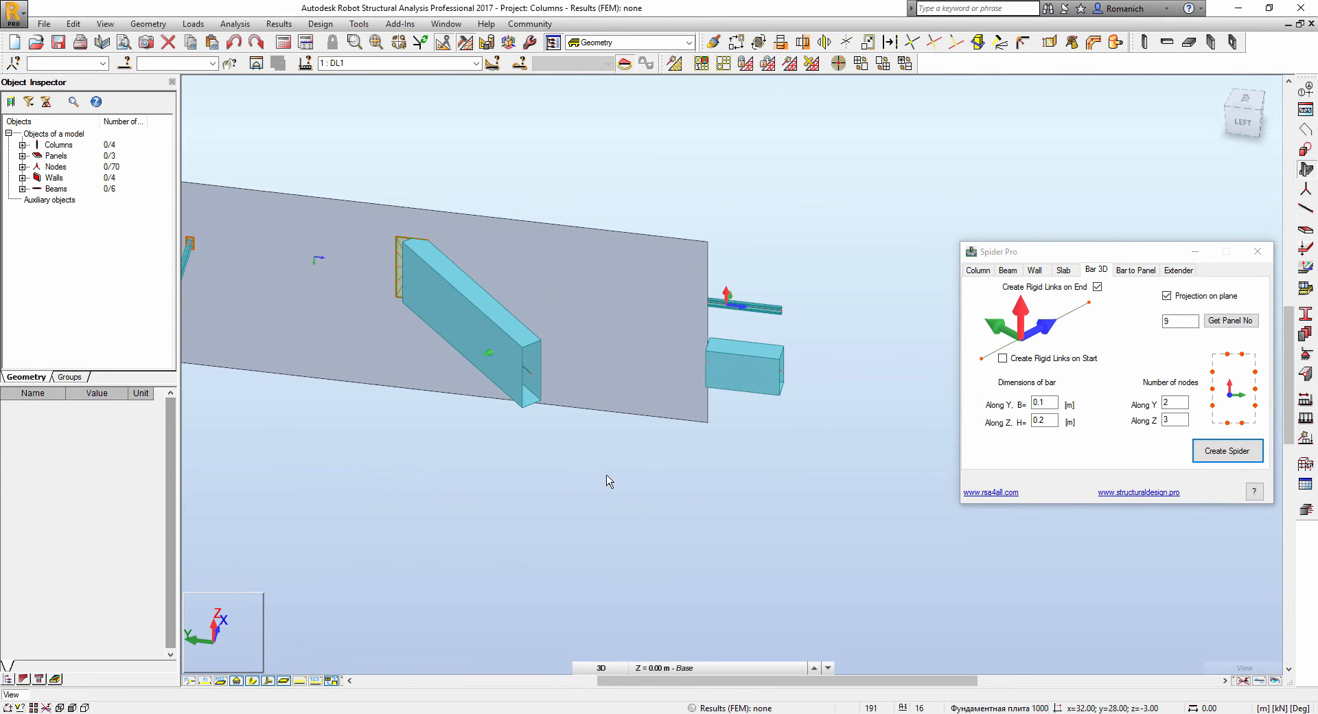
pyautogui.keyDown('shift'); pyautogui.moveTo(615, 479); pyautogui.dragTo(701, 493, button='middle'); pyautogui.keyUp('shift')
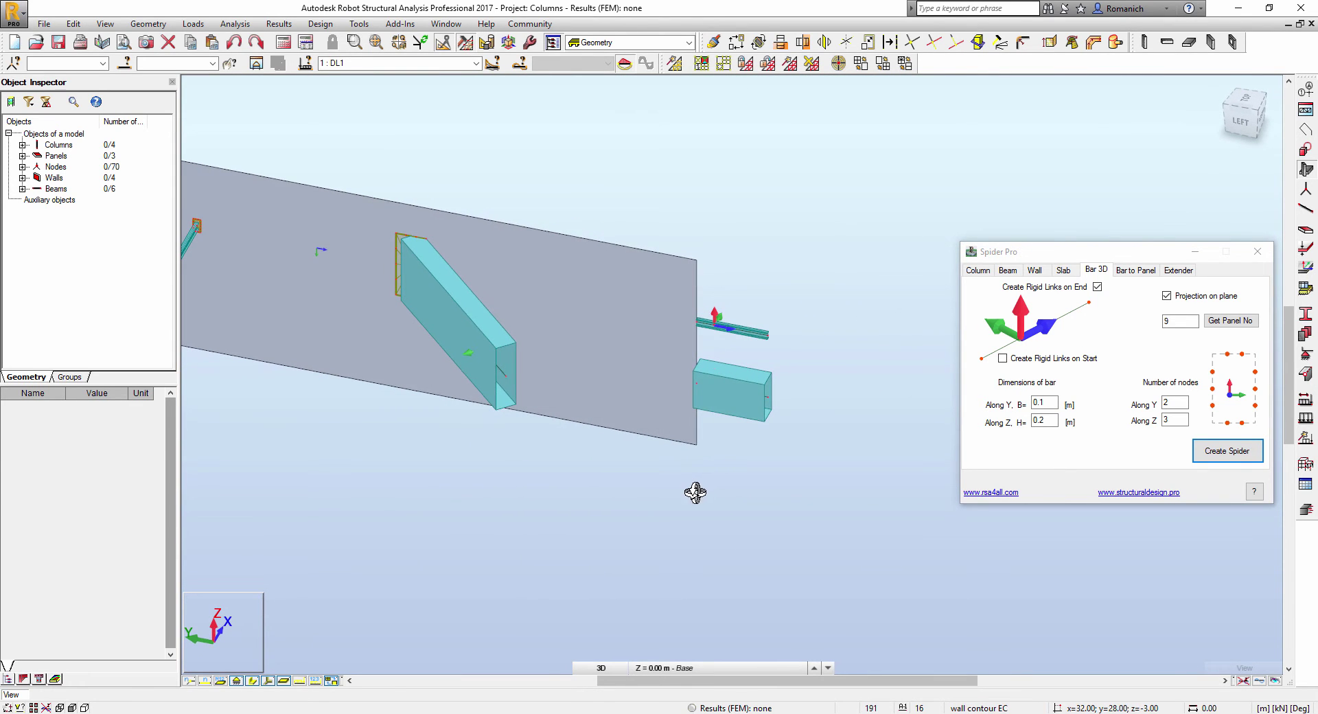
# - In the Beam tab, create a rigid link at the start node of the box beam
pyautogui.click(1007, 271)
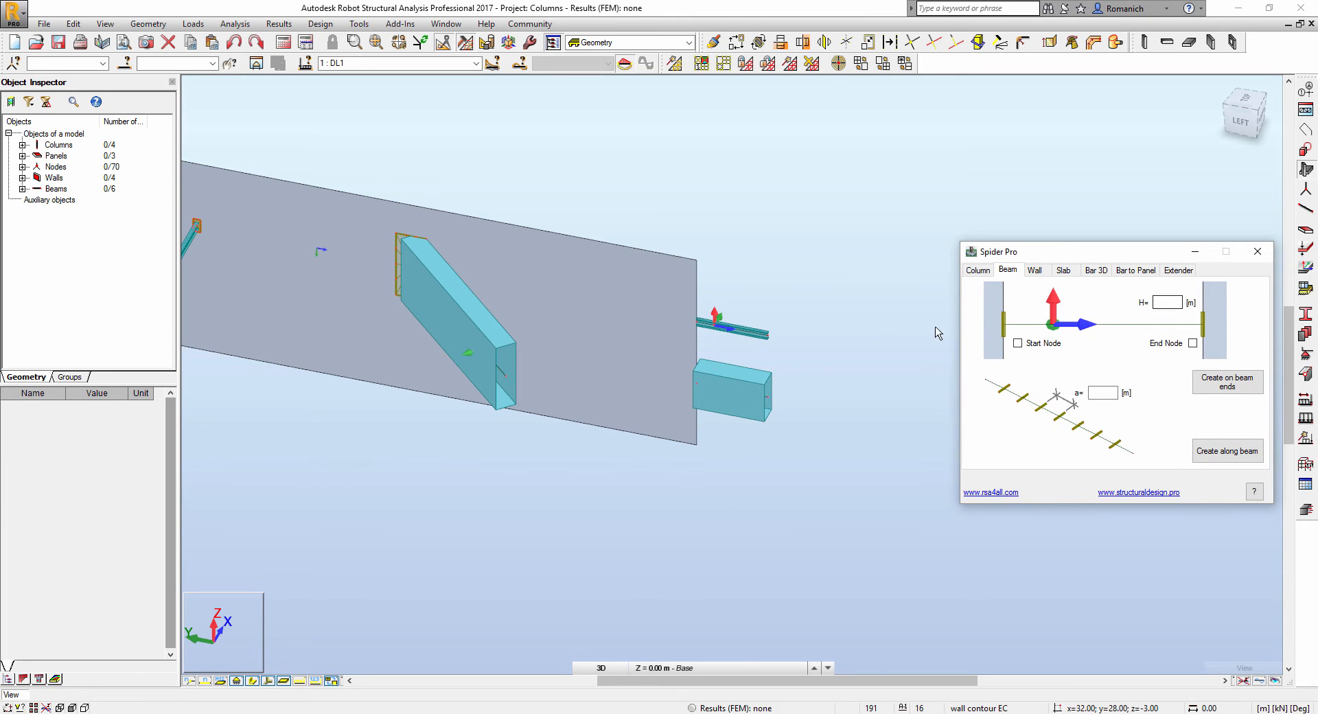
pyautogui.scroll(3, 721, 340)
pyautogui.scroll(2, 802, 366)
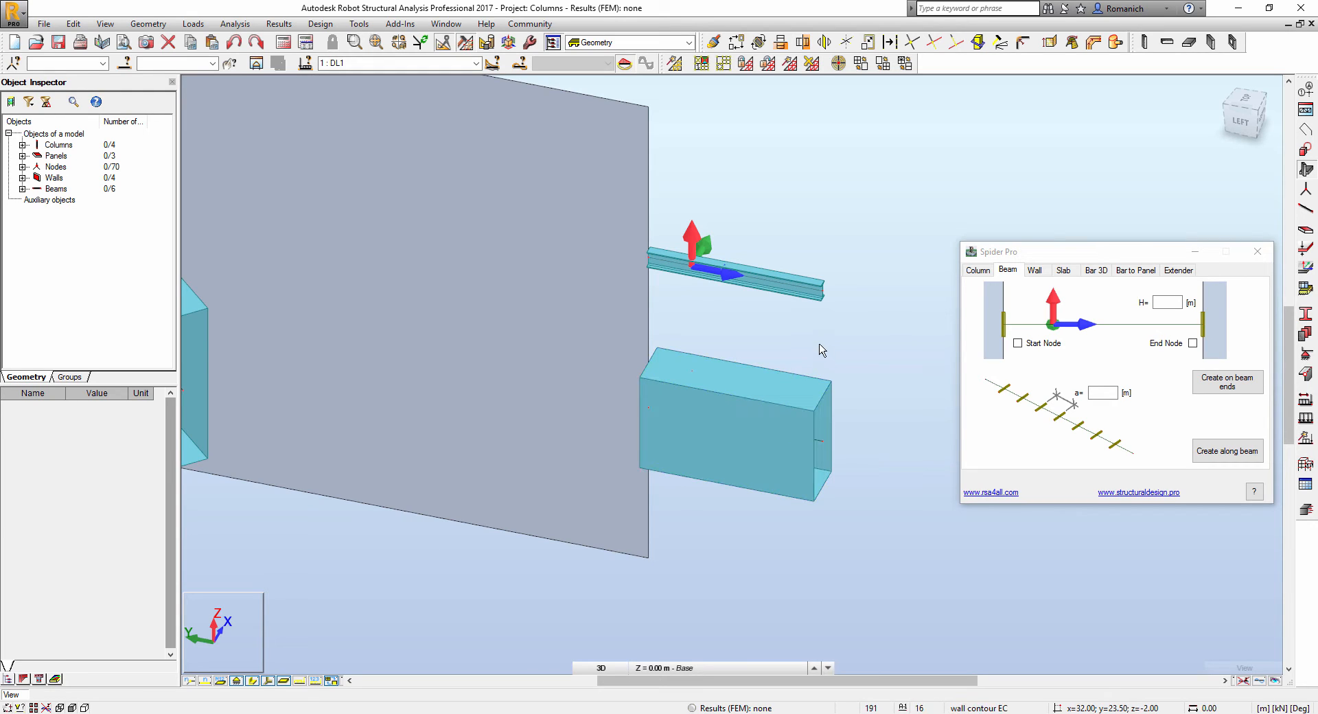
pyautogui.click(788, 344)
pyautogui.click(1225, 382)
pyautogui.click(1017, 342)
pyautogui.click(1225, 381)
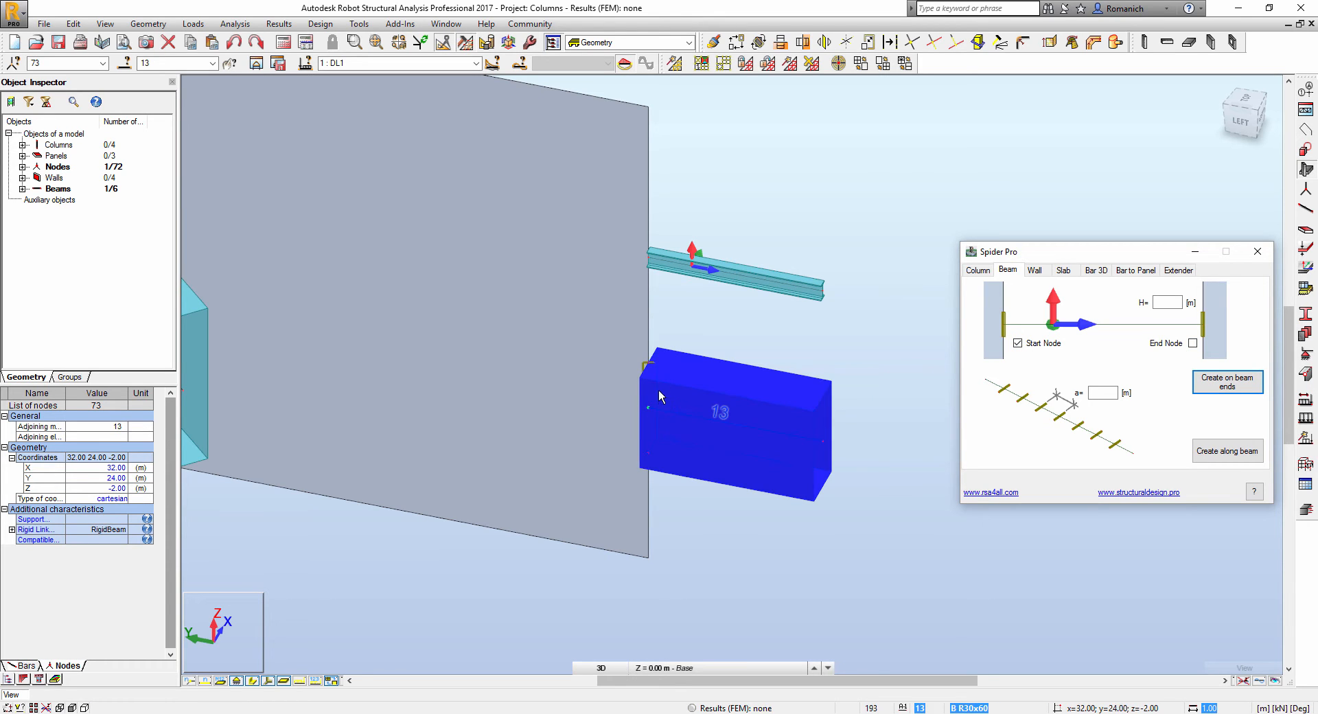
# - Create a start-node rigid link with H=0.3 m on the small steel beam (beam 12)
pyautogui.keyDown('shift'); pyautogui.moveTo(880, 384); pyautogui.dragTo(834, 357, button='middle'); pyautogui.keyUp('shift')
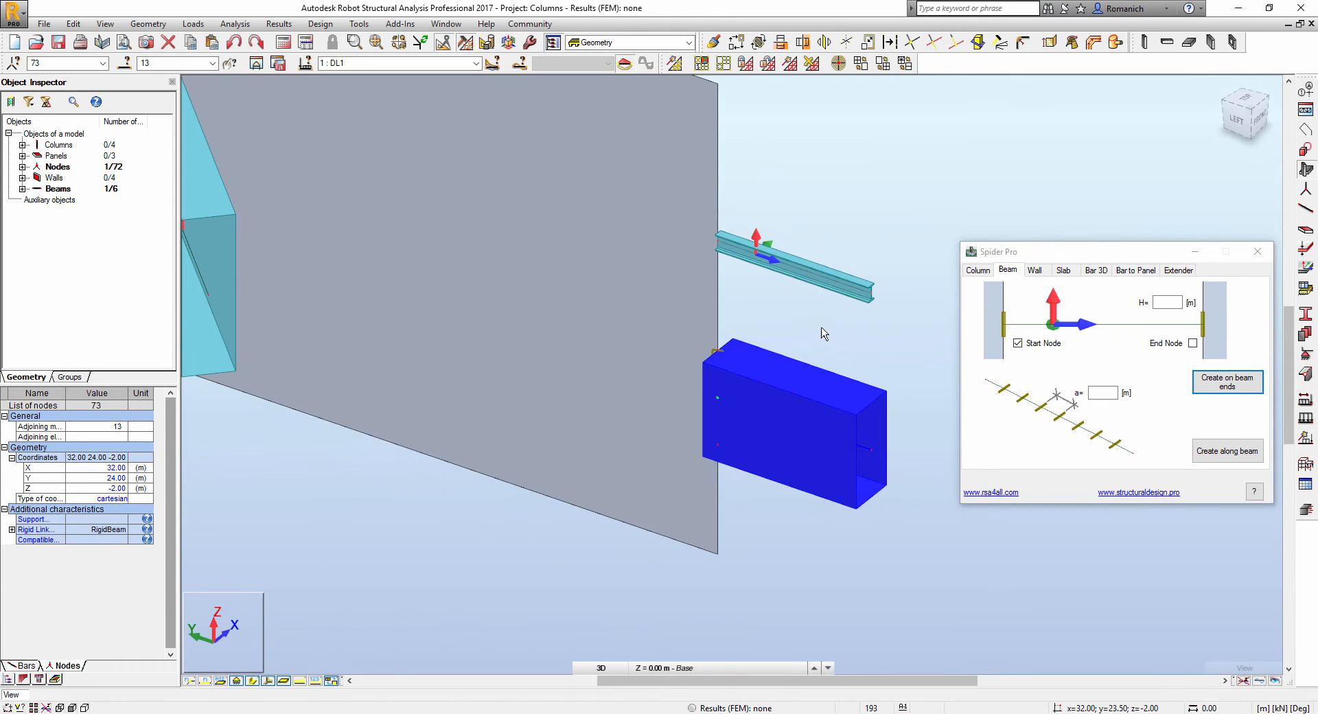
pyautogui.click(817, 327)
pyautogui.click(803, 278)
pyautogui.click(1162, 301)
pyautogui.write('0.')
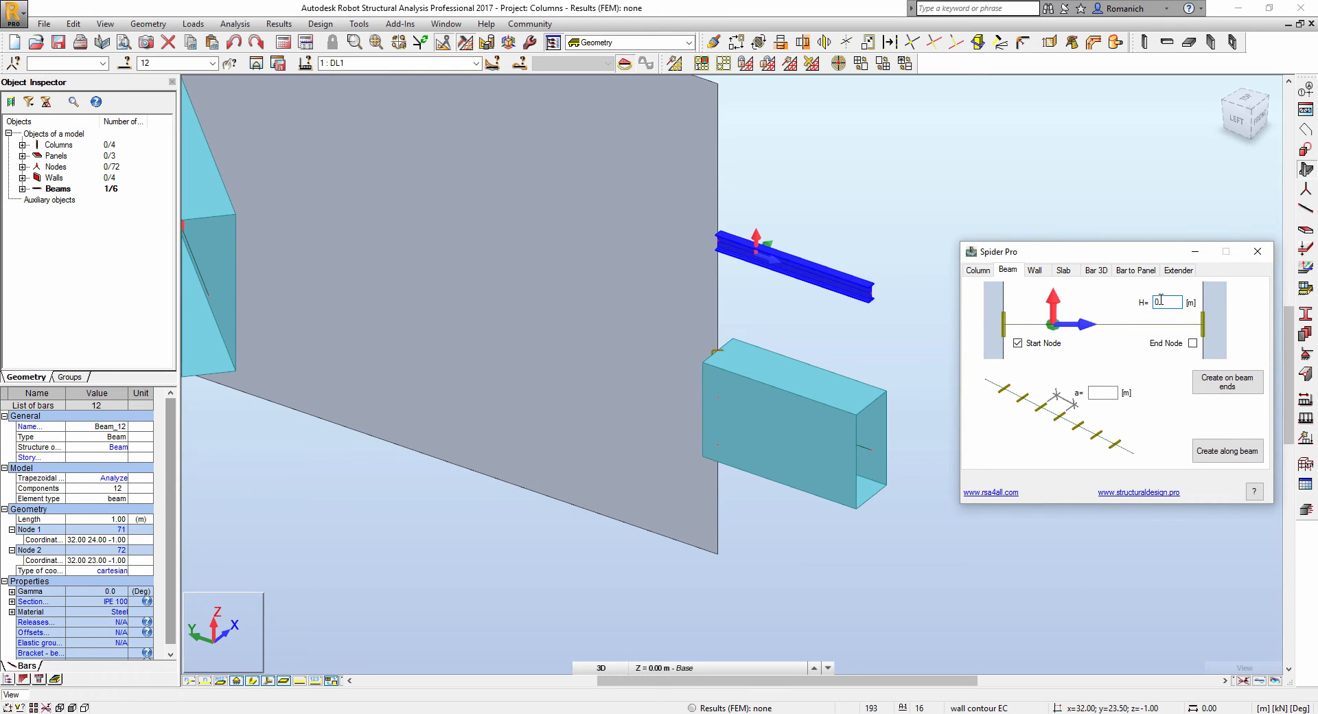
pyautogui.write('3')
pyautogui.click(1226, 382)
pyautogui.click(839, 203)
pyautogui.scroll(4, 782, 247)
pyautogui.scroll(4, 720, 216)
pyautogui.scroll(3, 718, 211)
pyautogui.scroll(-5, 719, 211)
pyautogui.scroll(-3, 783, 216)
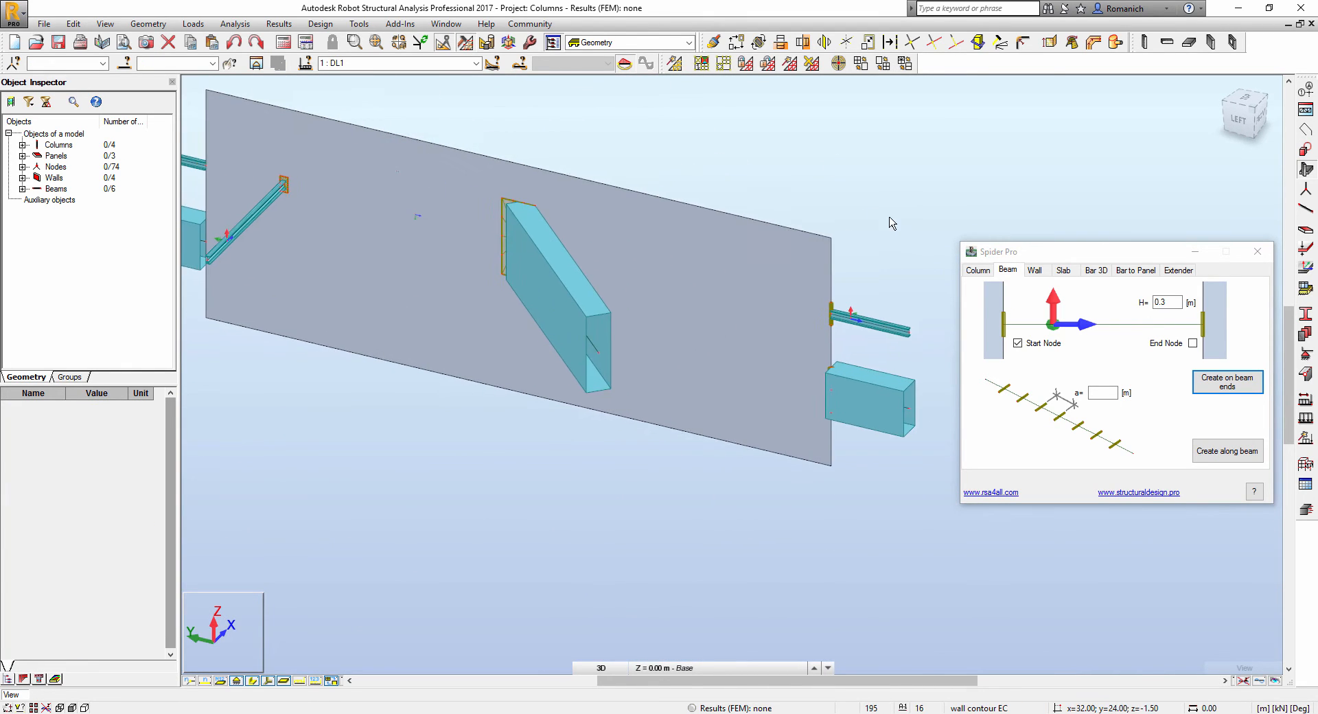
pyautogui.moveTo(876, 217)
pyautogui.mouseDown(button='middle')
pyautogui.moveTo(774, 167)
pyautogui.moveTo(660, 162)
pyautogui.mouseUp(button='middle')
pyautogui.scroll(2, 665, 177)
pyautogui.scroll(4, 644, 175)
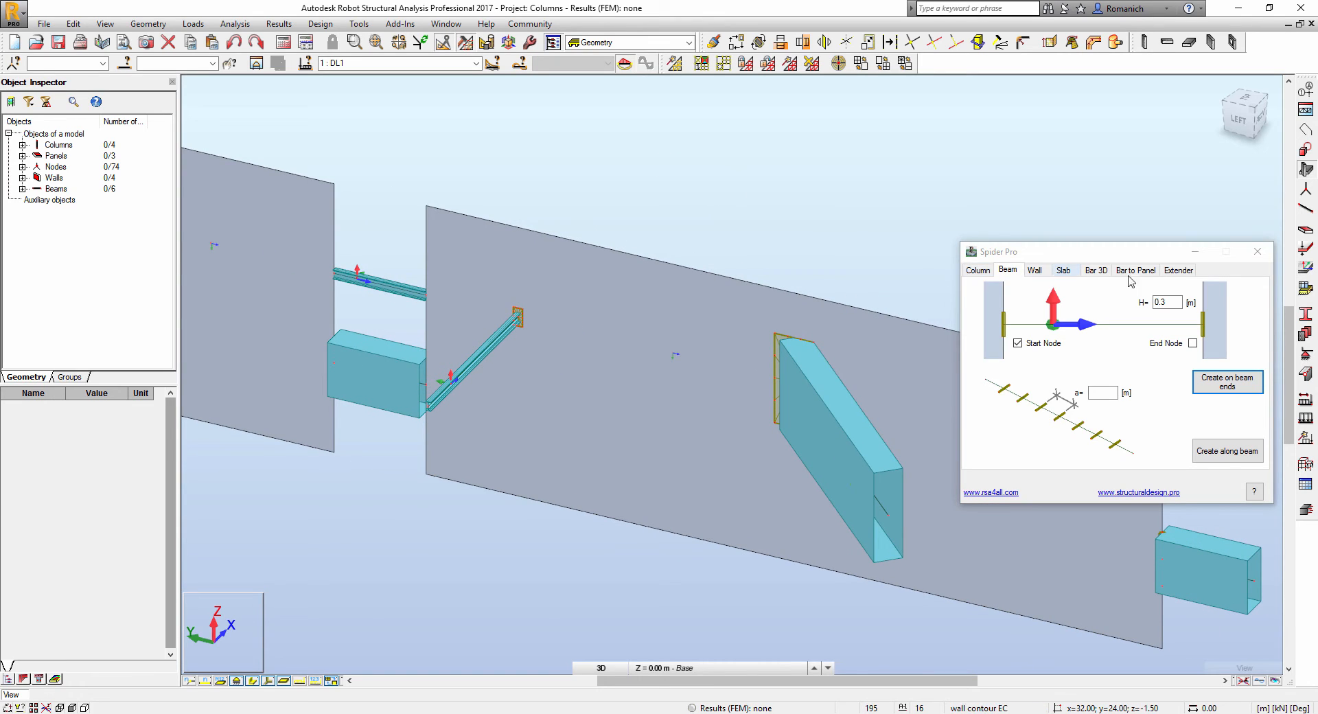
# - Extend bars 14 and 15 by 0.5 m at both start and end nodes (dX -0.5 and 0.5)
pyautogui.click(1178, 269)
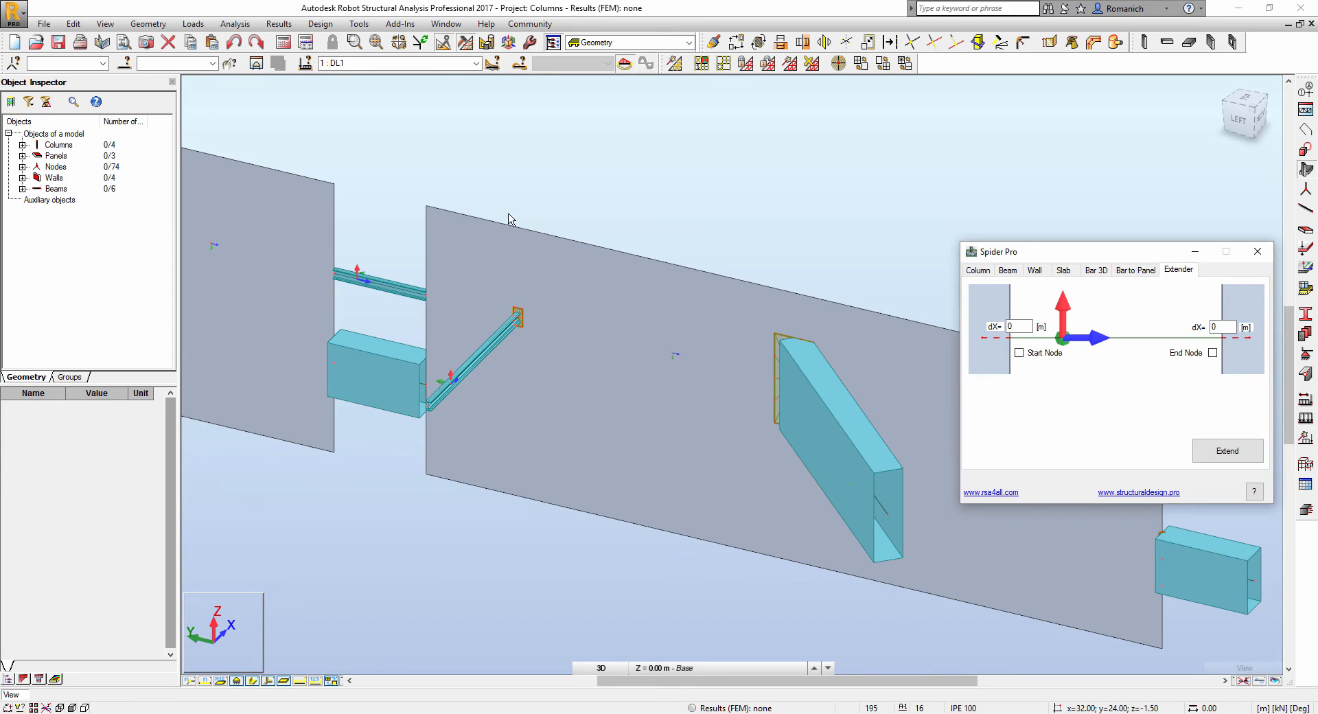
pyautogui.scroll(5, 505, 268)
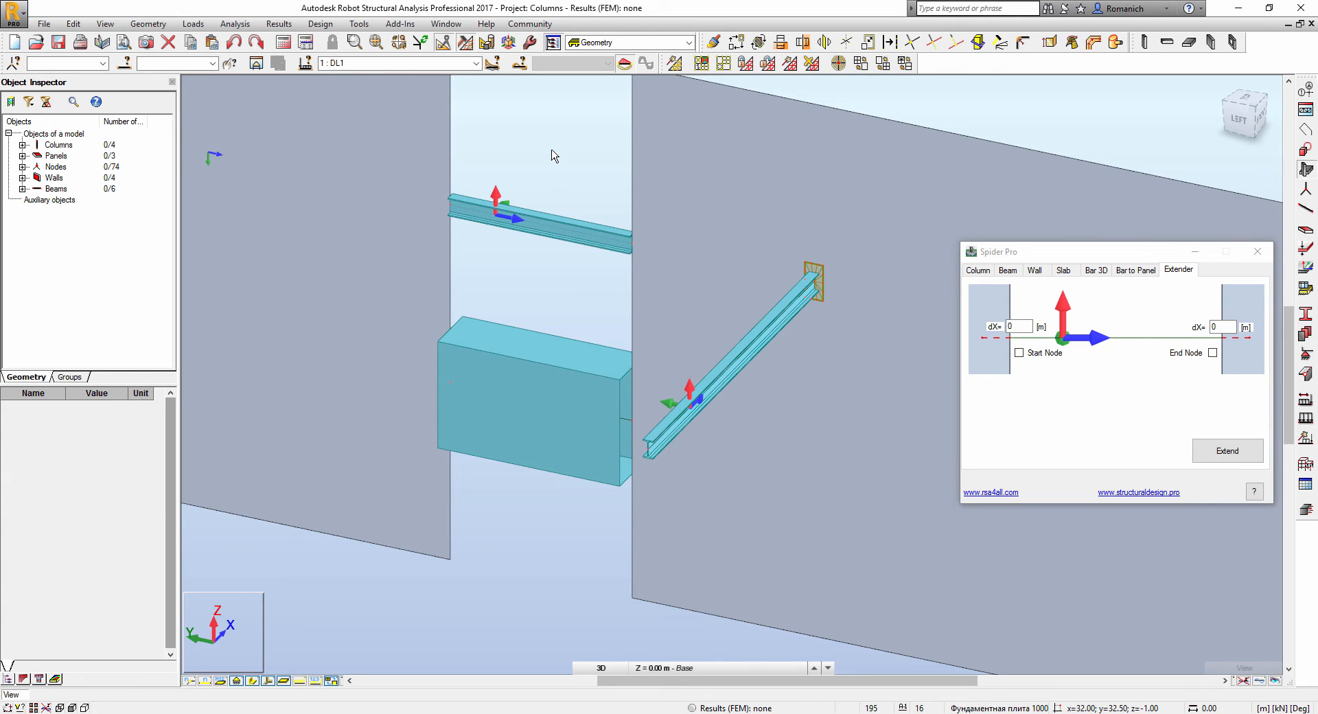
pyautogui.moveTo(562, 161); pyautogui.dragTo(548, 492)
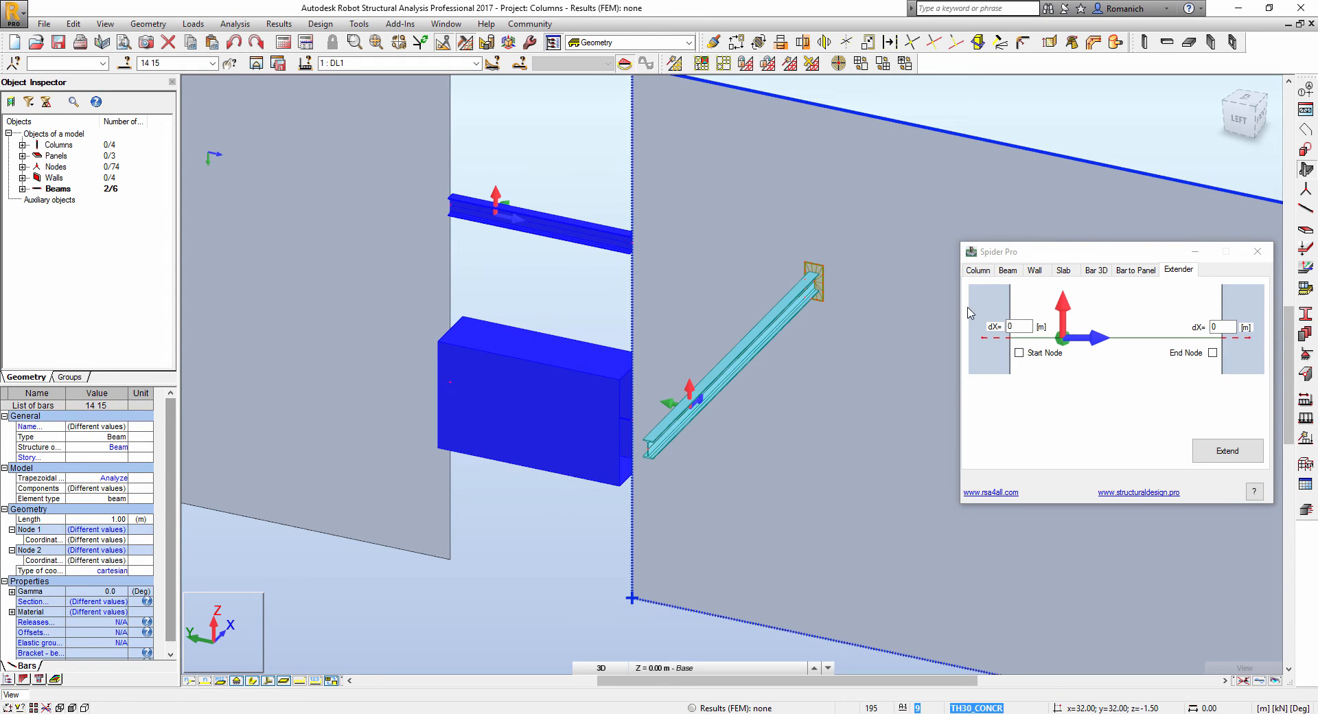
pyautogui.click(1014, 326)
pyautogui.click(1223, 327)
pyautogui.write('.5')
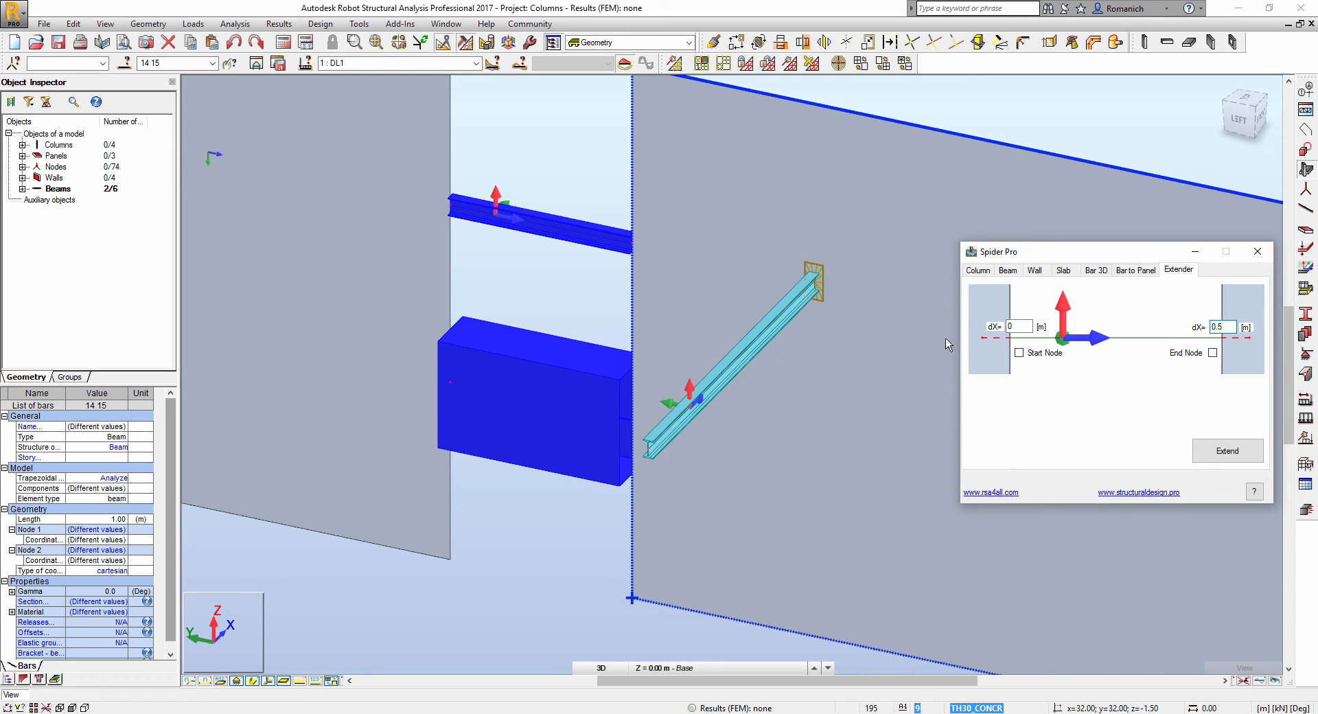
pyautogui.doubleClick(1013, 328)
pyautogui.write('-0.5')
pyautogui.click(1019, 353)
pyautogui.click(1212, 352)
pyautogui.click(1225, 450)
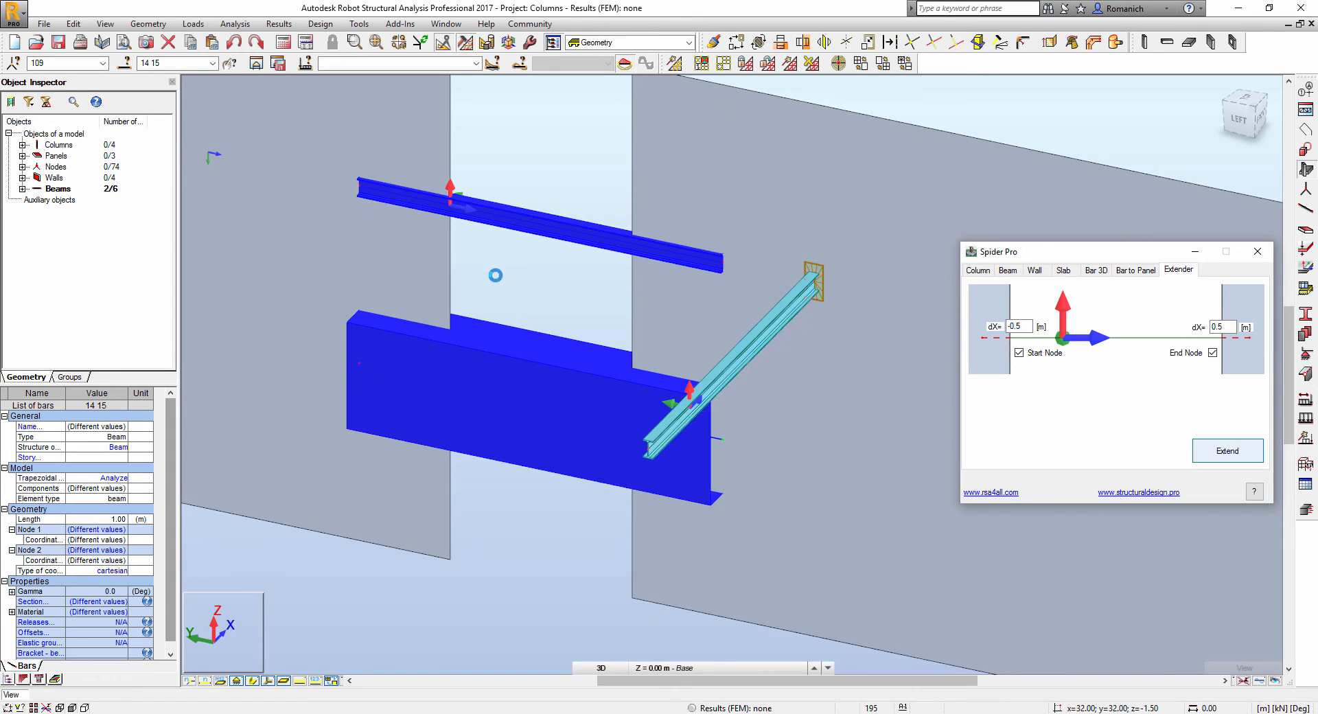
pyautogui.click(531, 273)
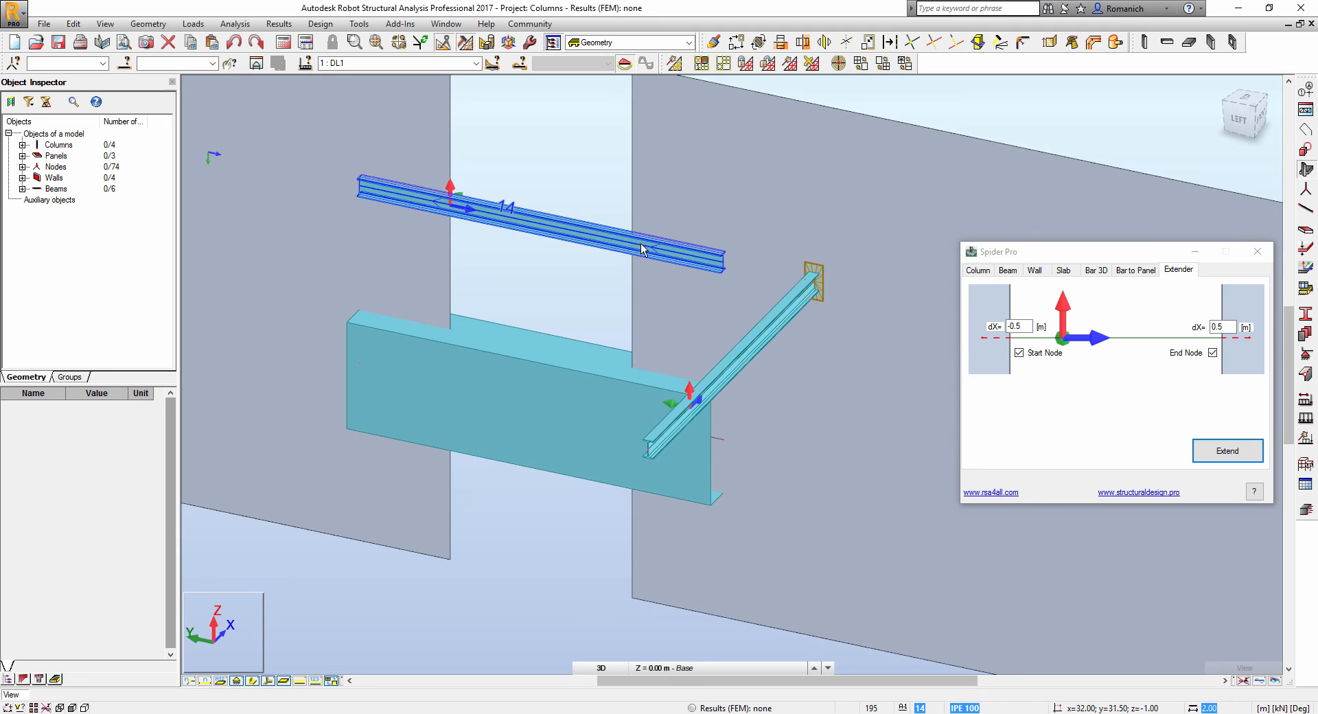
pyautogui.scroll(-2, 636, 248)
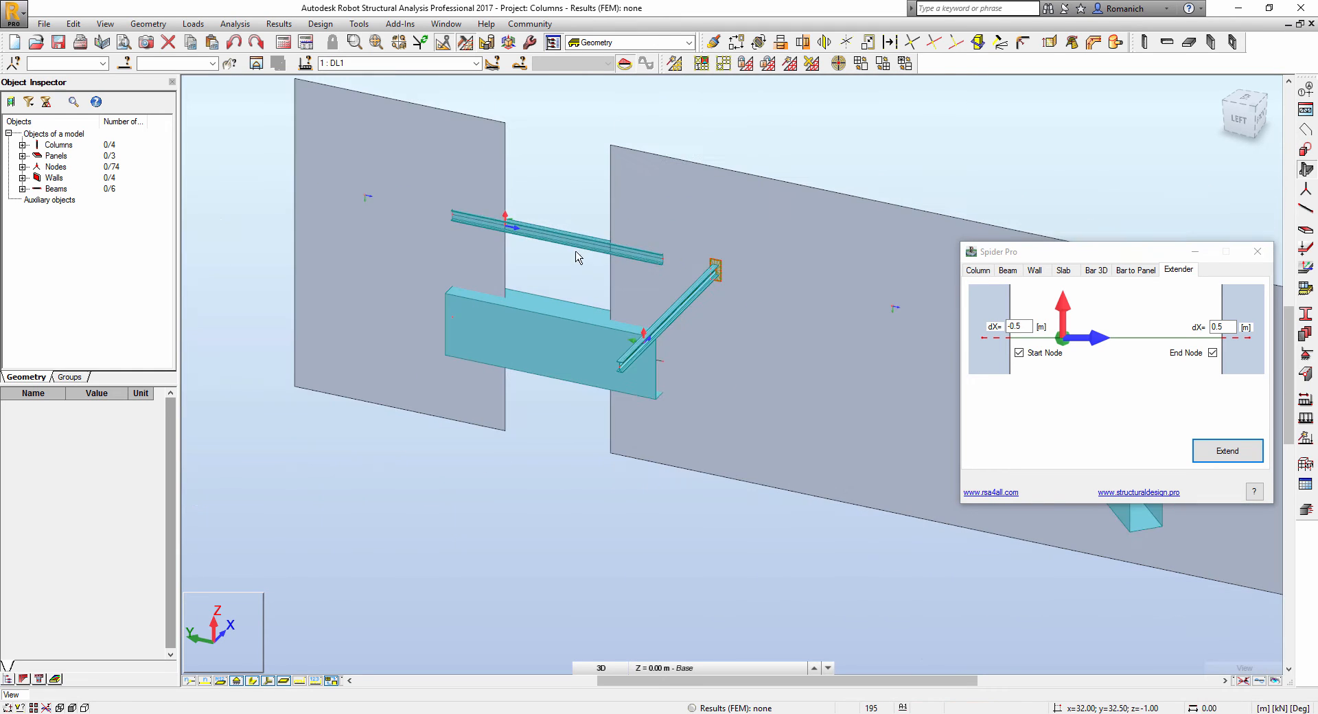
pyautogui.scroll(-2, 579, 163)
pyautogui.scroll(-2, 319, 163)
pyautogui.scroll(-1, 319, 162)
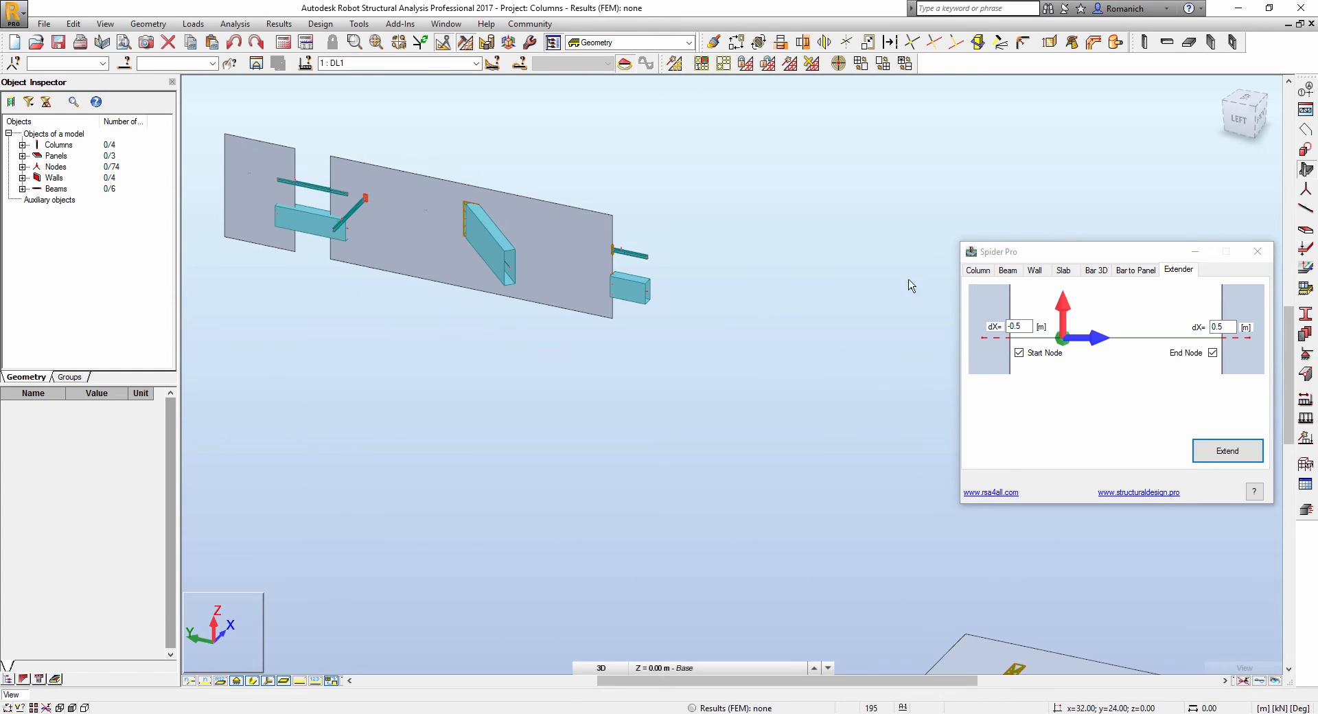
pyautogui.scroll(-2, 862, 514)
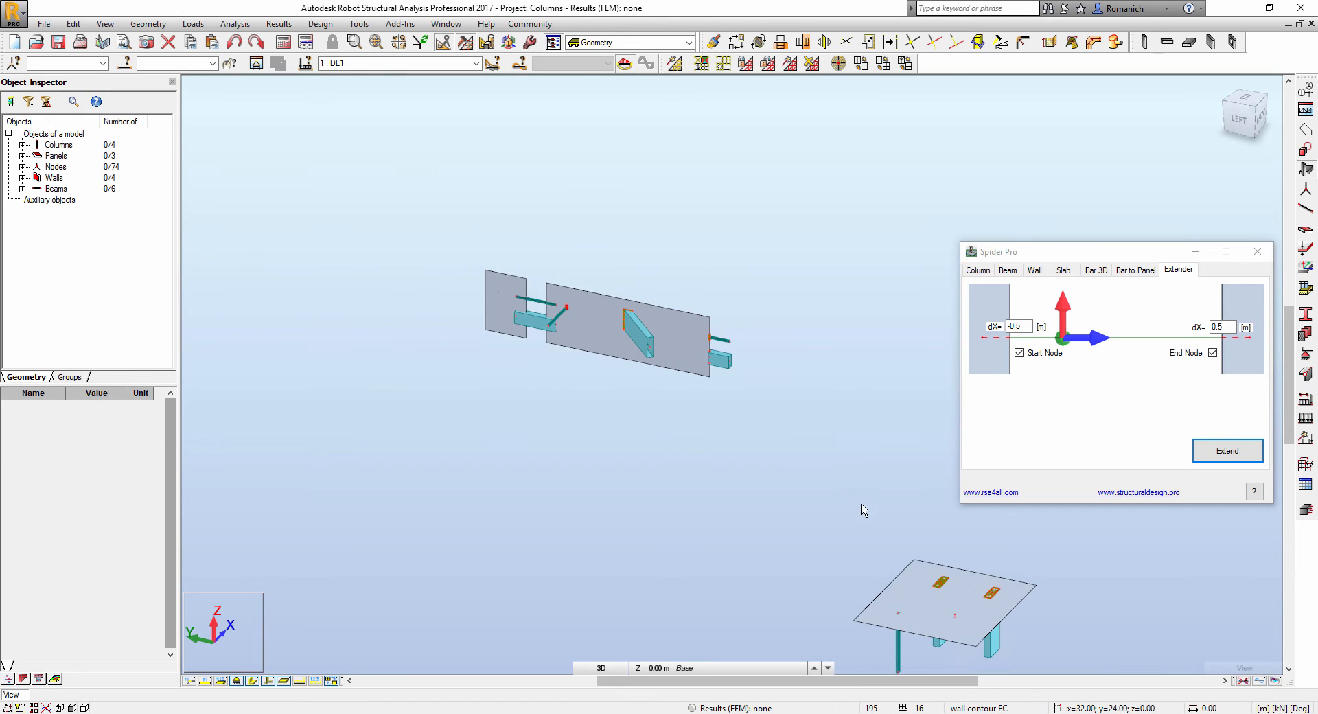
pyautogui.moveTo(862, 514)
pyautogui.mouseDown(button='middle')
pyautogui.moveTo(808, 268)
pyautogui.moveTo(782, 288)
pyautogui.moveTo(350, 246)
pyautogui.moveTo(257, 257)
pyautogui.moveTo(586, 394)
pyautogui.moveTo(258, 370)
pyautogui.mouseUp(button='middle')
pyautogui.scroll(3, 546, 278)
pyautogui.scroll(2, 546, 278)
# - In the Bar to Panel tab, select the column and both adjoining wall panels
pyautogui.click(1136, 270)
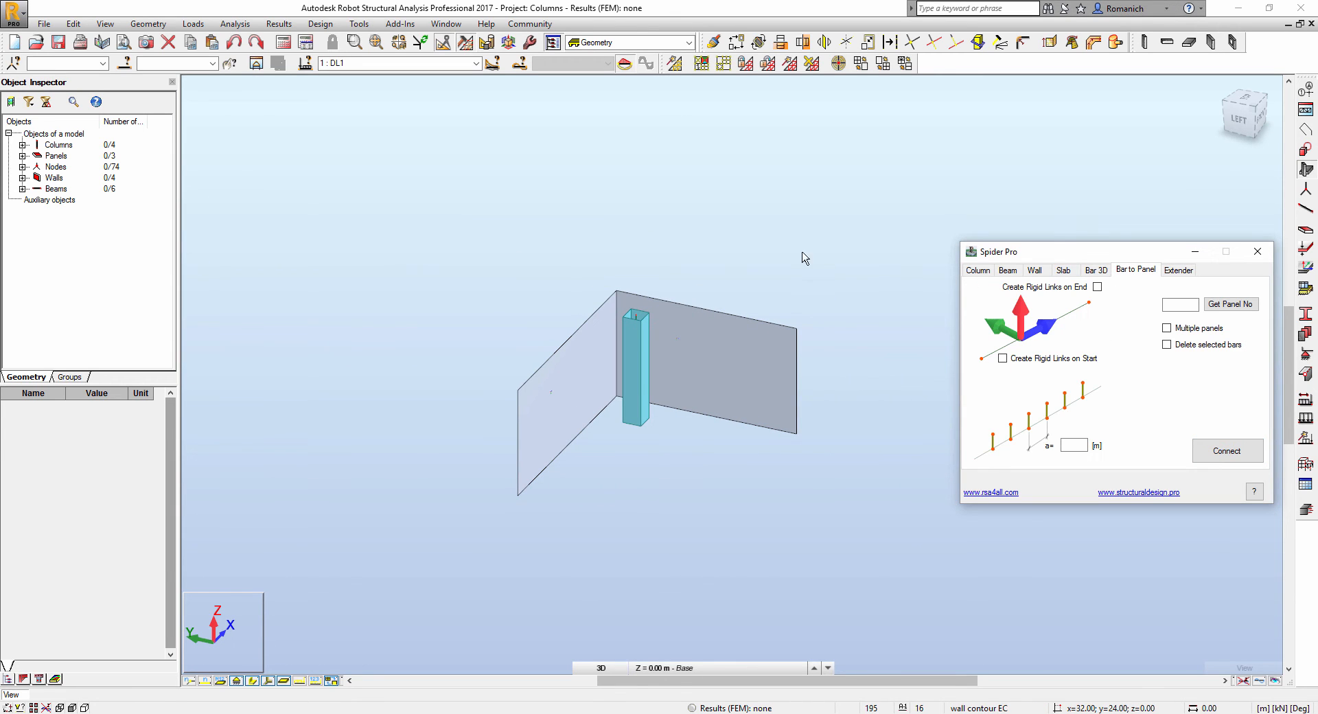
pyautogui.moveTo(790, 238)
pyautogui.keyDown('shift'); pyautogui.mouseDown(button='middle')
pyautogui.moveTo(759, 320)
pyautogui.moveTo(765, 301)
pyautogui.mouseUp(button='middle'); pyautogui.keyUp('shift')
pyautogui.scroll(3, 659, 370)
pyautogui.scroll(2, 659, 370)
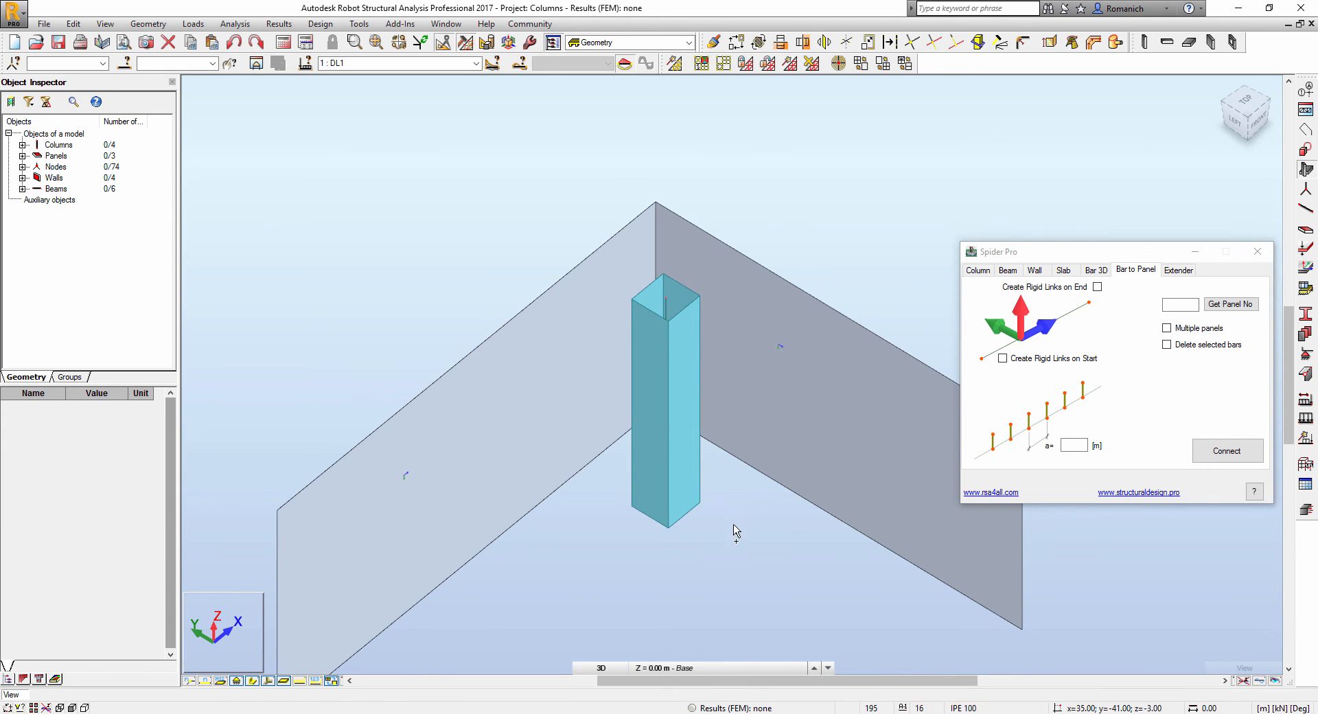
pyautogui.moveTo(736, 522); pyautogui.dragTo(723, 577, button='middle')
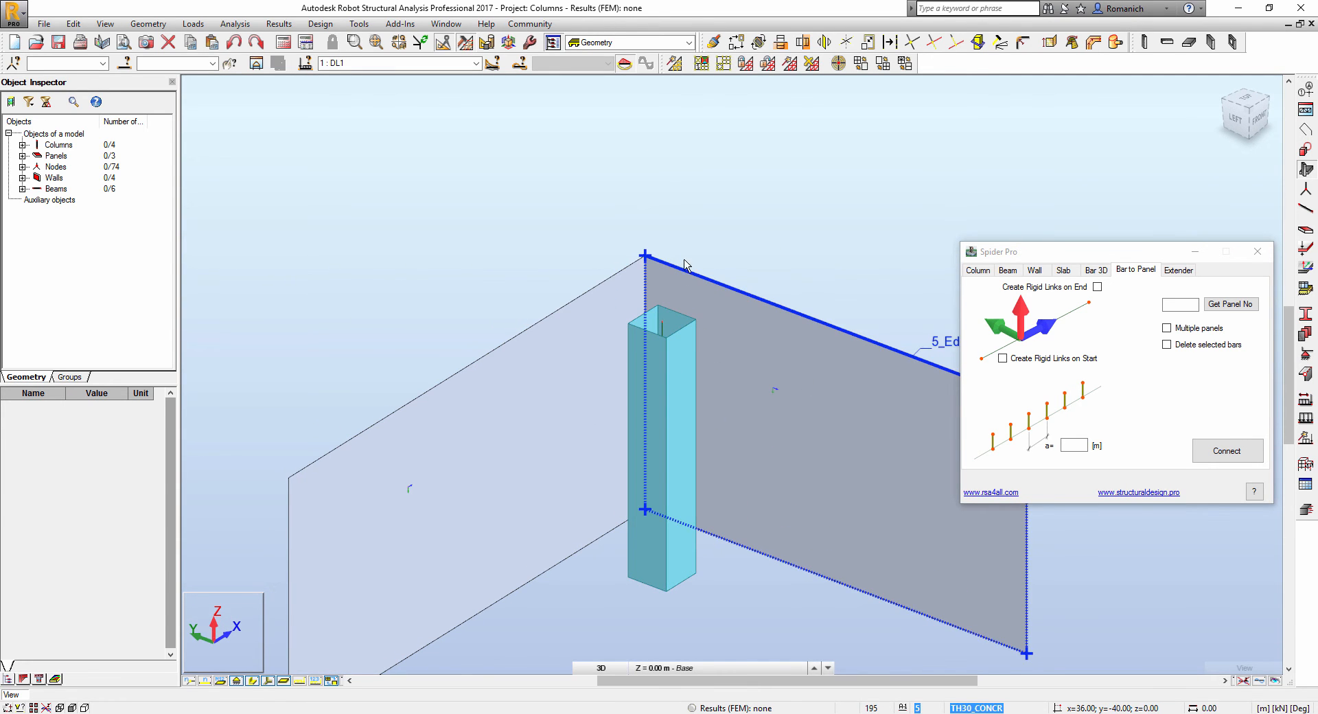
pyautogui.keyDown('shift'); pyautogui.moveTo(710, 243); pyautogui.dragTo(727, 239, button='middle'); pyautogui.keyUp('shift')
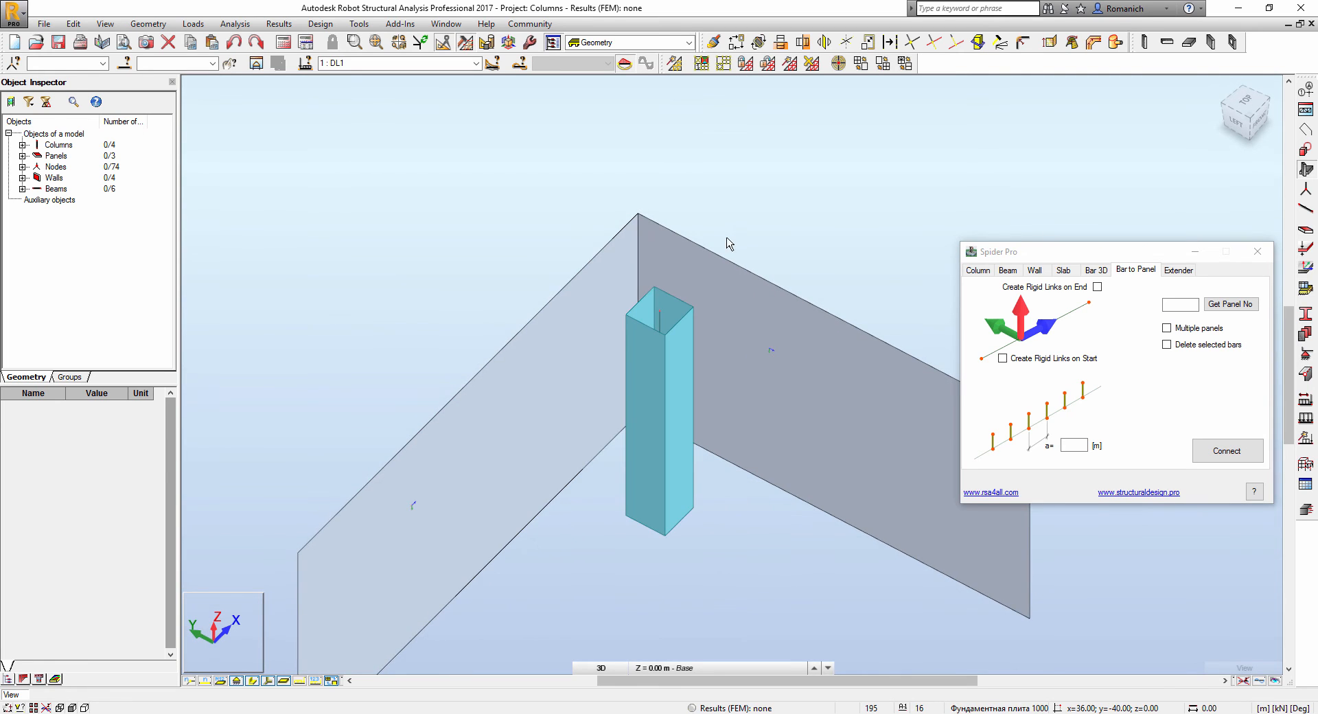
pyautogui.scroll(-2, 721, 235)
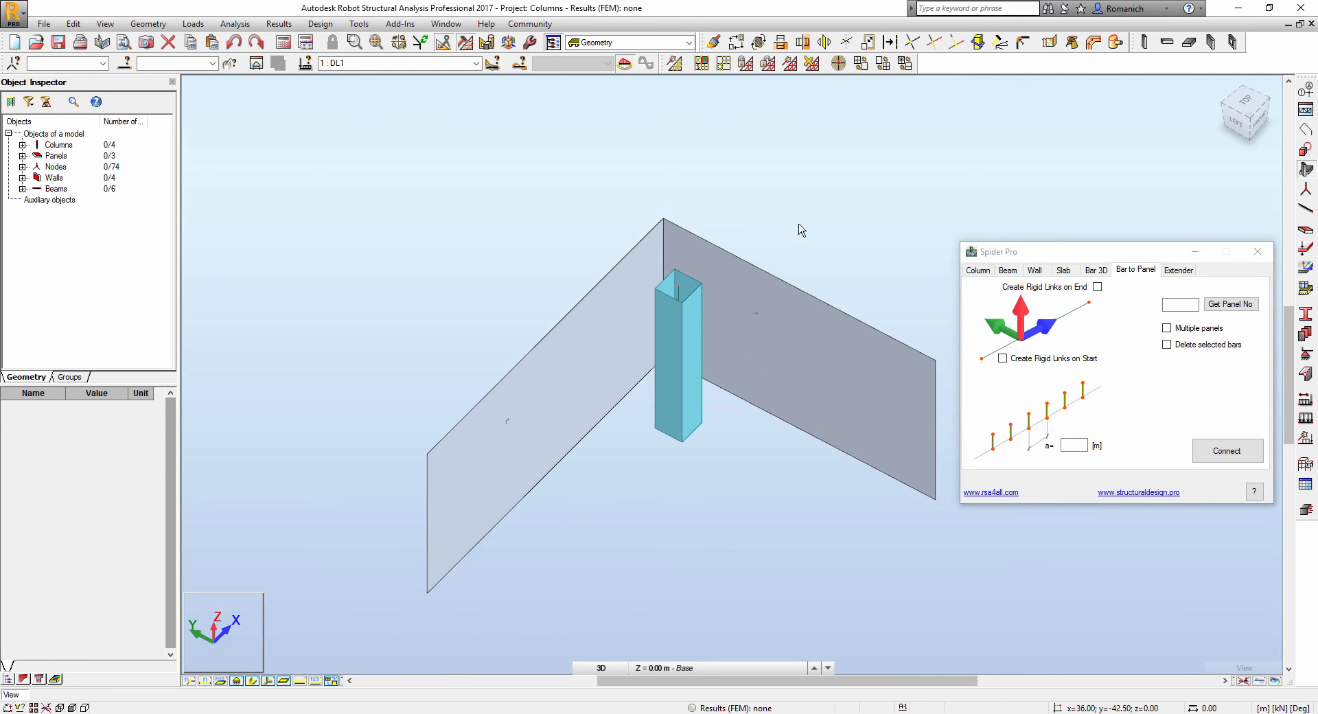
pyautogui.click(682, 297)
pyautogui.scroll(3, 680, 297)
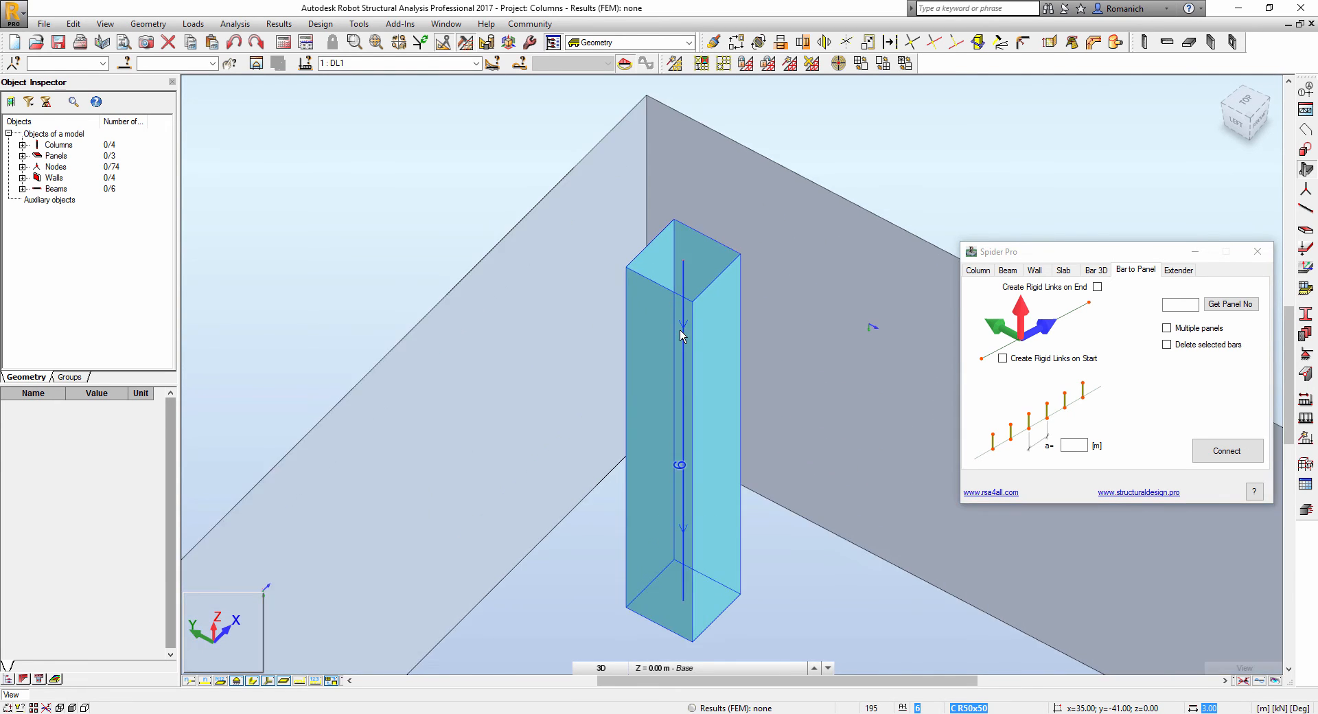
pyautogui.scroll(-3, 669, 311)
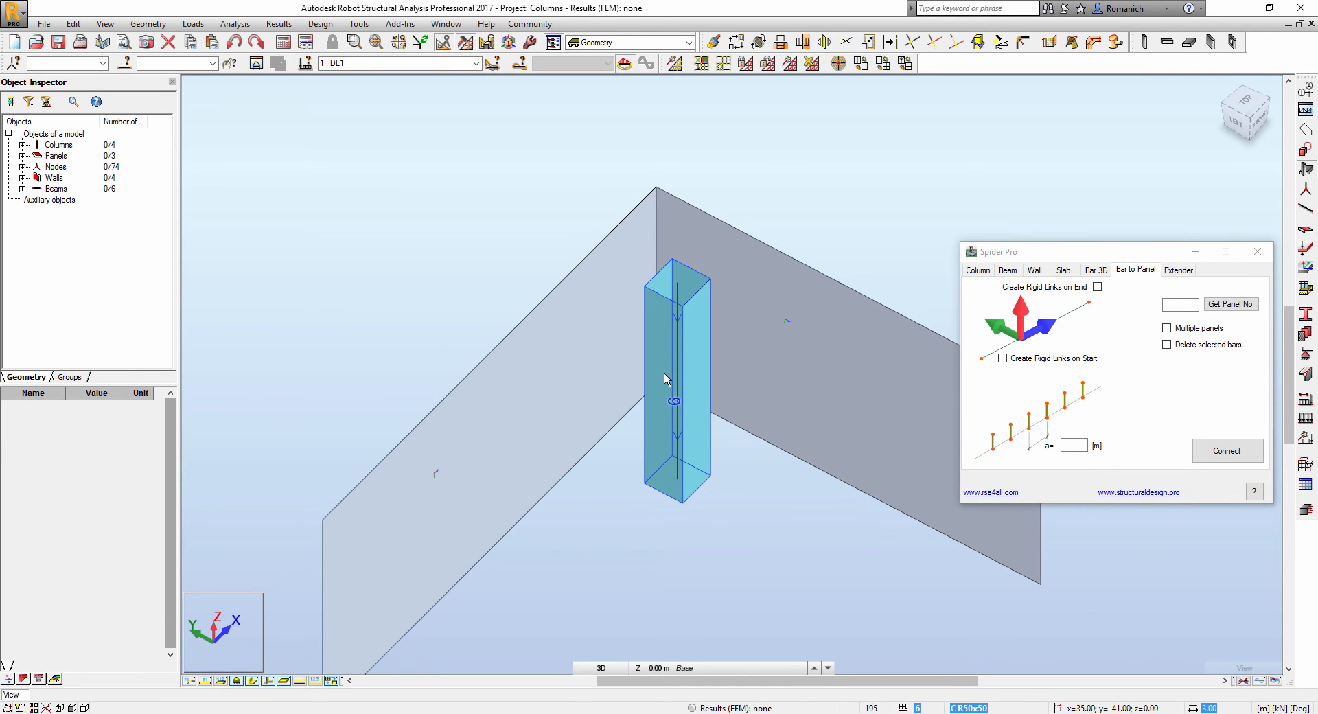
pyautogui.click(680, 432)
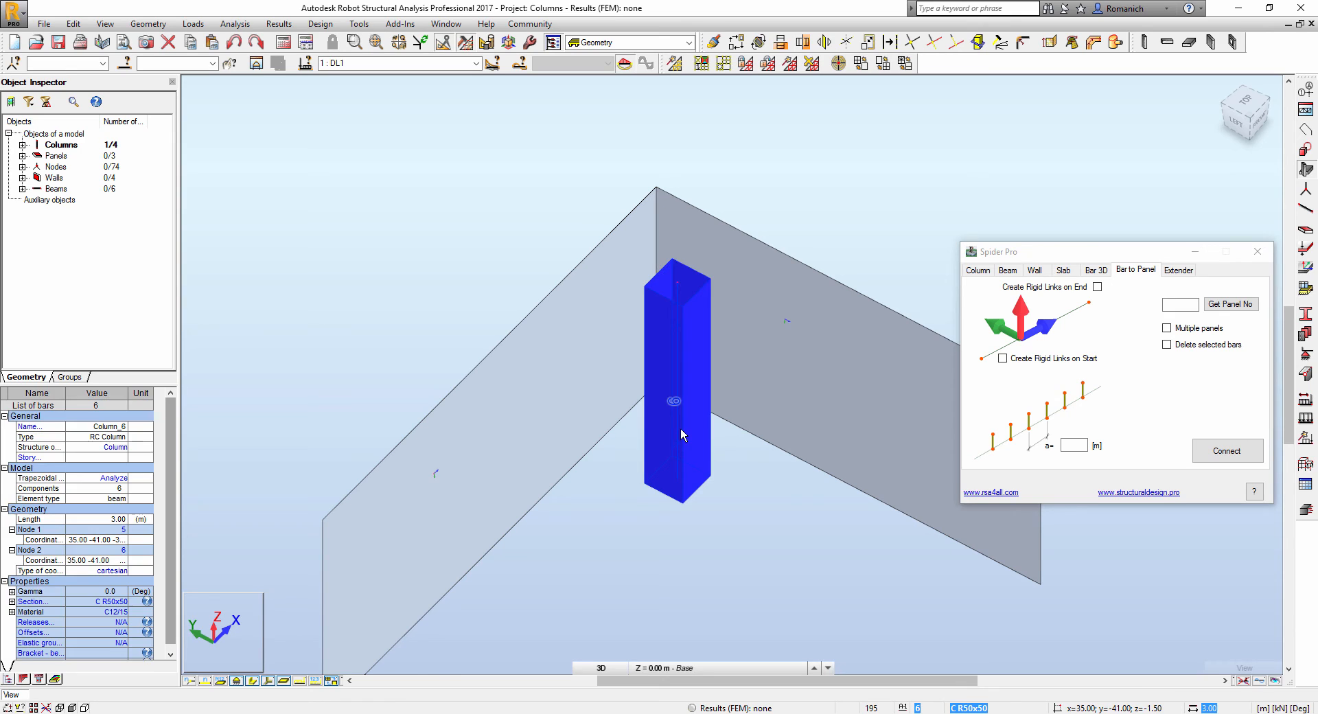
pyautogui.click(835, 257)
pyautogui.keyDown('ctrl'); pyautogui.click(541, 309); pyautogui.keyUp('ctrl')
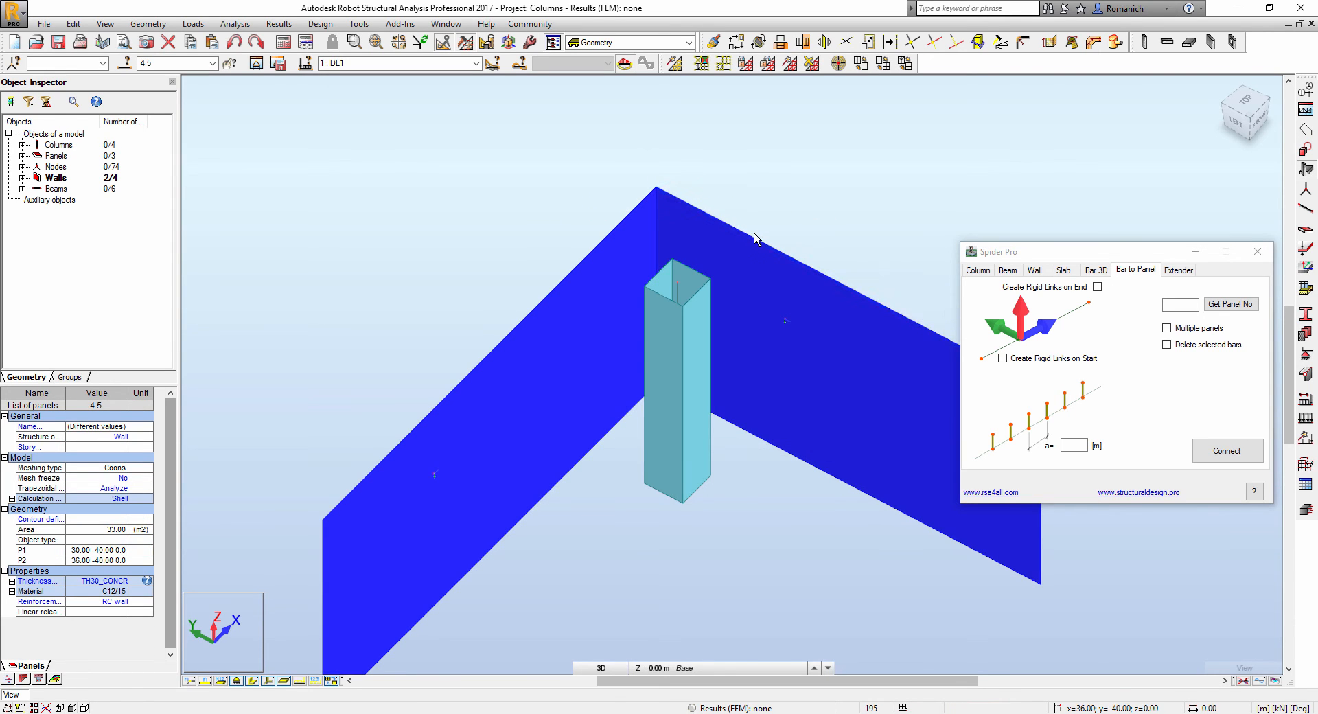
# - Connect the column to both panels with start rigid links spaced a=0.5 m, using Multiple panels and Get Panel No
pyautogui.click(1167, 327)
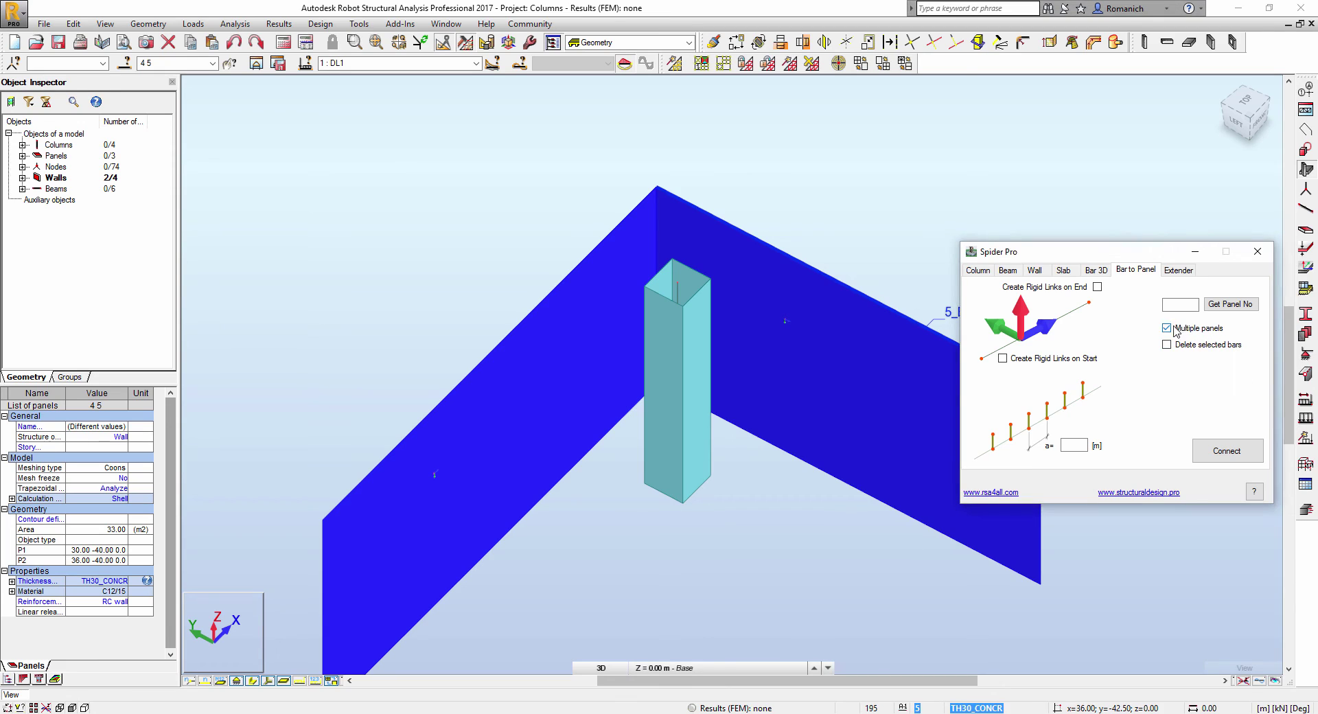
pyautogui.click(1230, 305)
pyautogui.click(1050, 359)
pyautogui.click(1074, 446)
pyautogui.write('0.5')
pyautogui.click(1228, 450)
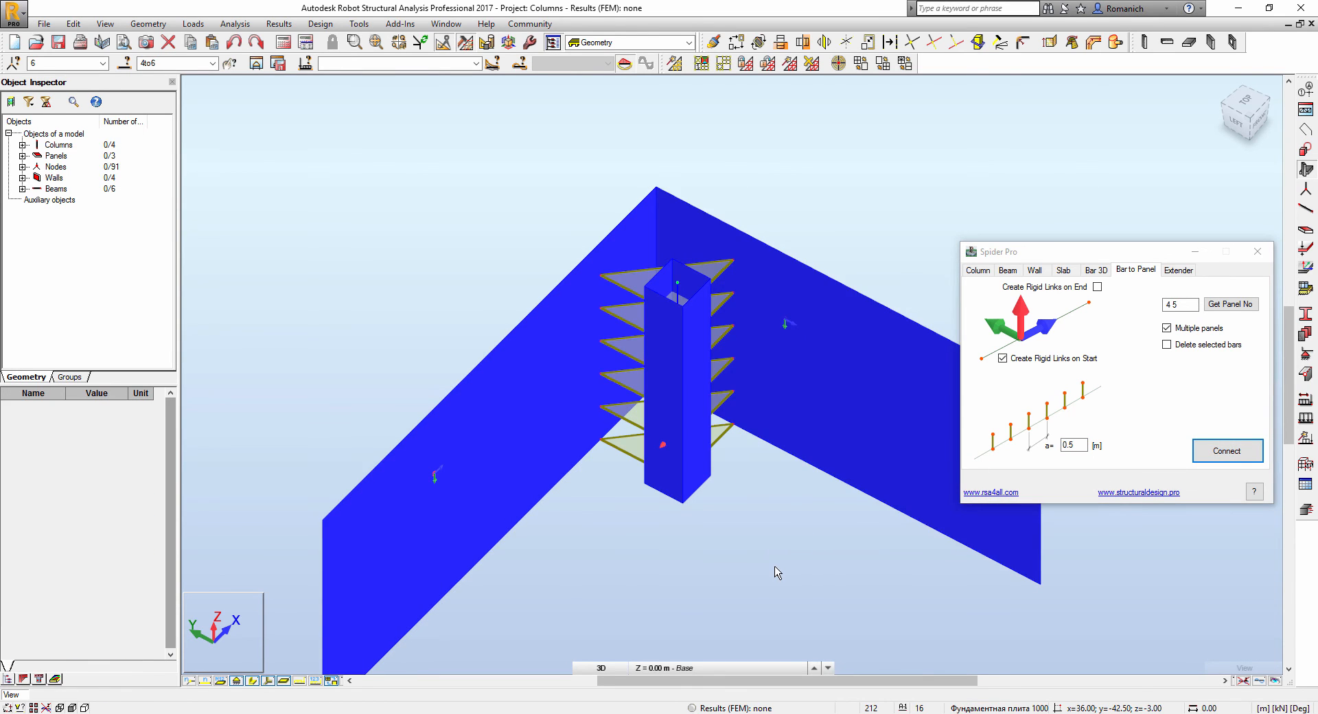
# - Orbit around the column-to-wall links, then pan to bring the two slab panels into view
pyautogui.click(260, 683)
pyautogui.keyDown('shift'); pyautogui.moveTo(618, 596); pyautogui.dragTo(645, 582, button='middle'); pyautogui.keyUp('shift')
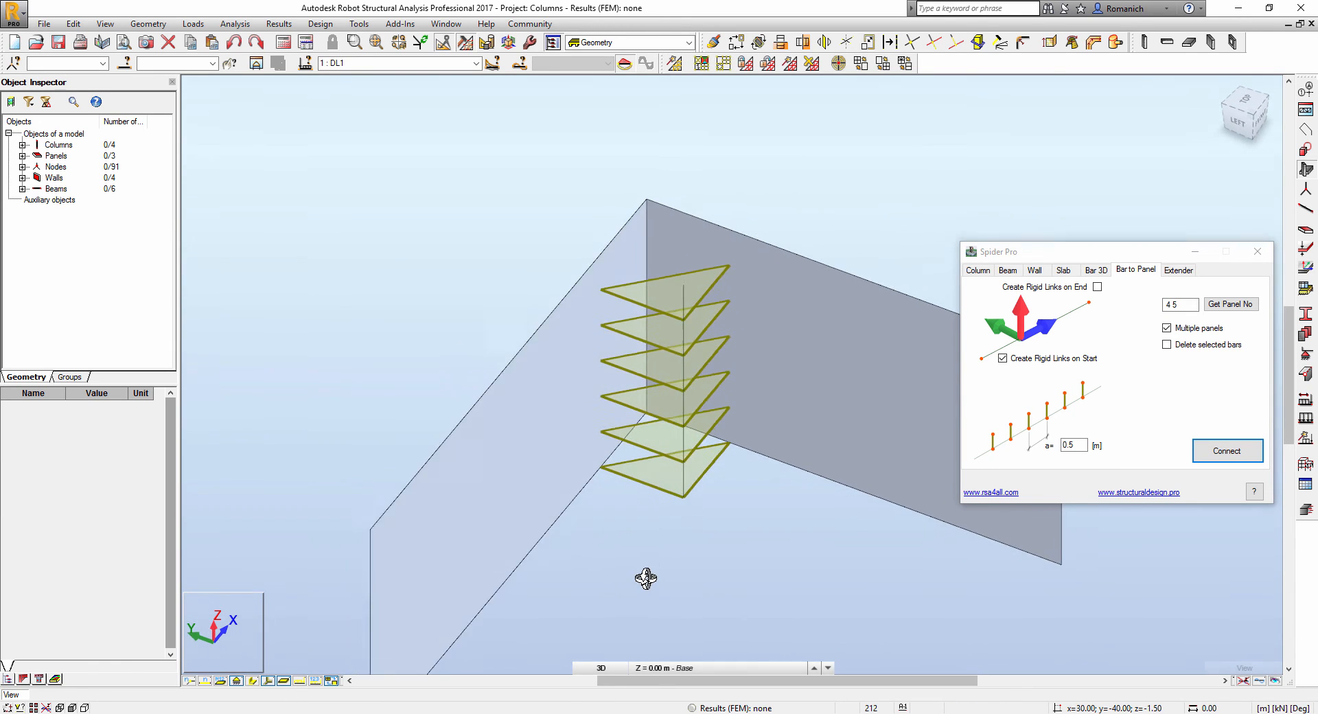
pyautogui.scroll(4, 645, 514)
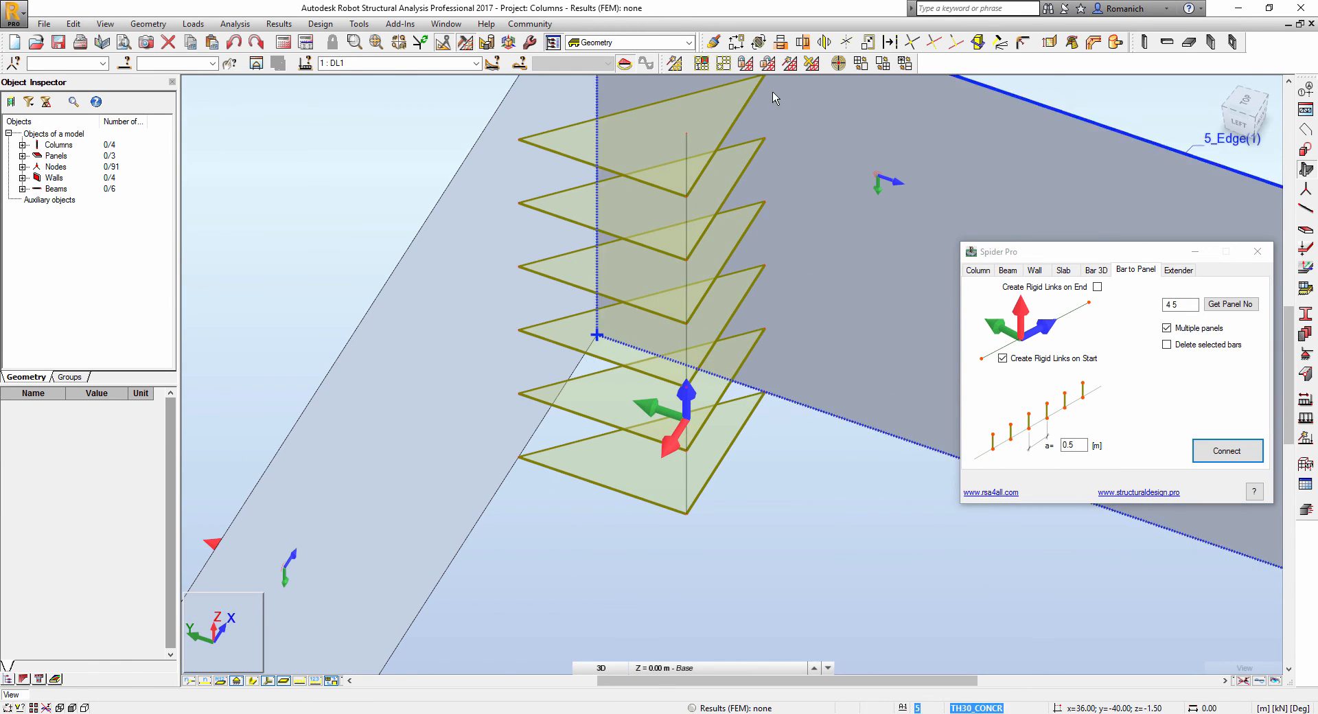
pyautogui.moveTo(662, 456)
pyautogui.keyDown('shift'); pyautogui.mouseDown(button='middle')
pyautogui.moveTo(776, 405)
pyautogui.moveTo(576, 411)
pyautogui.moveTo(555, 442)
pyautogui.mouseUp(button='middle'); pyautogui.keyUp('shift')
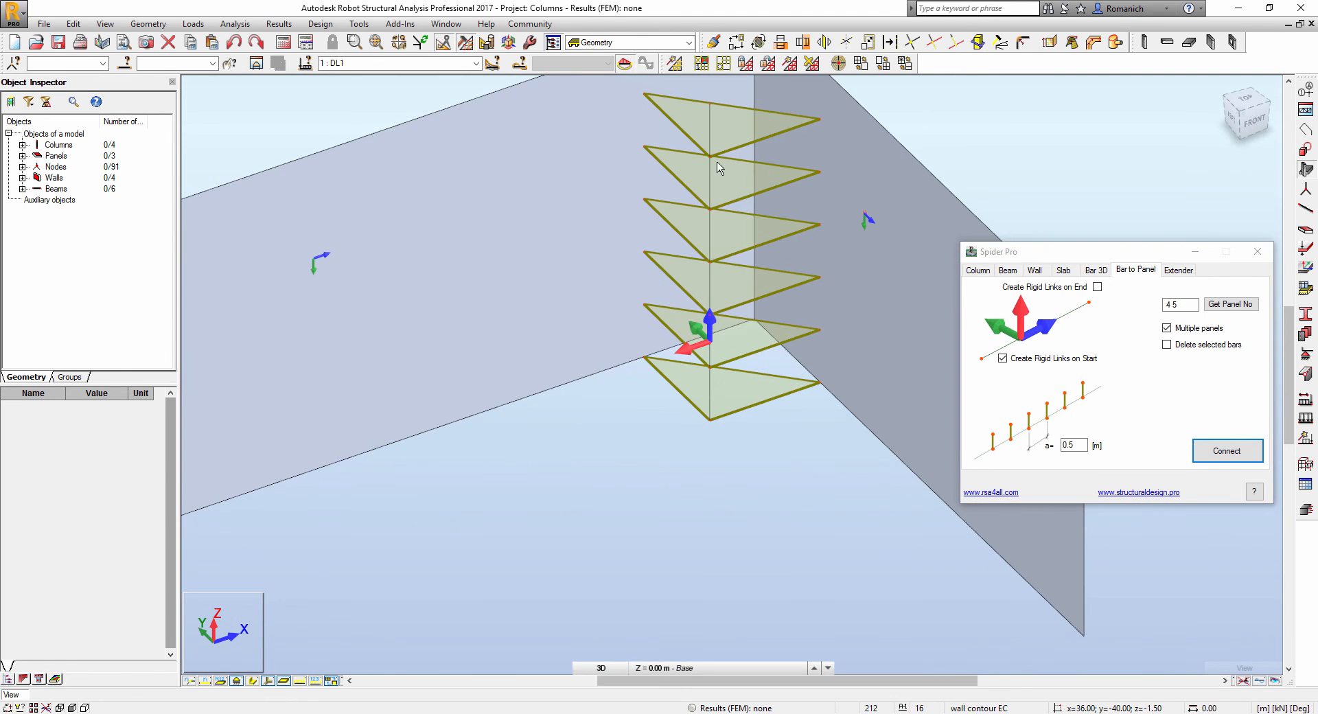
pyautogui.scroll(-3, 865, 419)
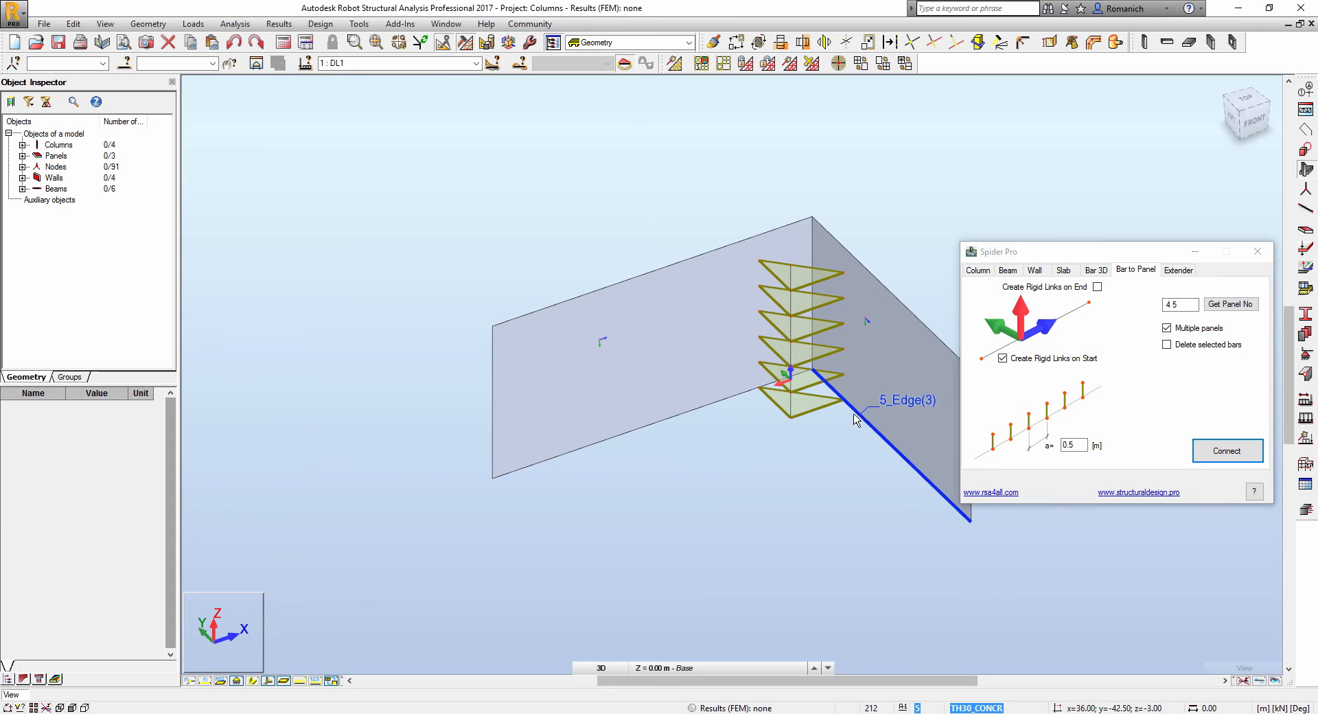
pyautogui.scroll(-1, 854, 419)
pyautogui.scroll(-2, 834, 415)
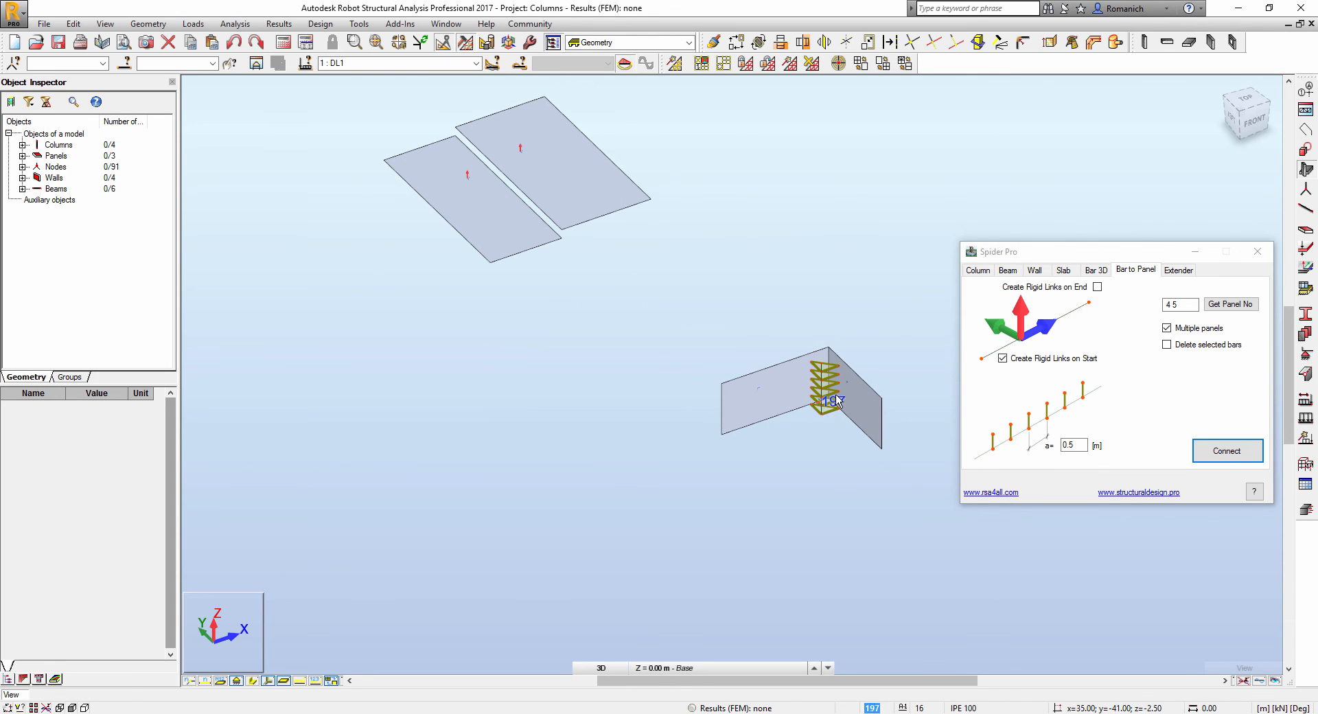
pyautogui.moveTo(696, 340)
pyautogui.mouseDown(button='middle')
pyautogui.moveTo(711, 463)
pyautogui.moveTo(725, 464)
pyautogui.mouseUp(button='middle')
pyautogui.scroll(3, 433, 421)
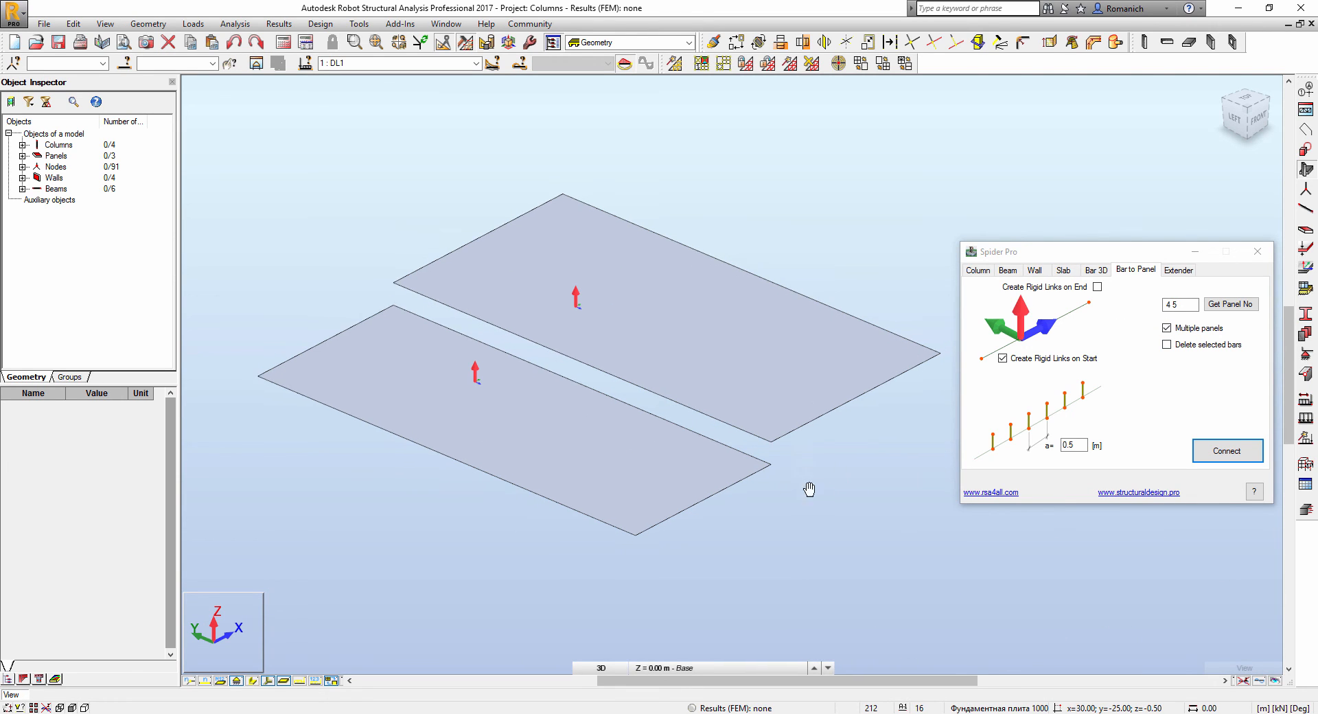
pyautogui.moveTo(843, 473); pyautogui.dragTo(747, 481, button='middle')
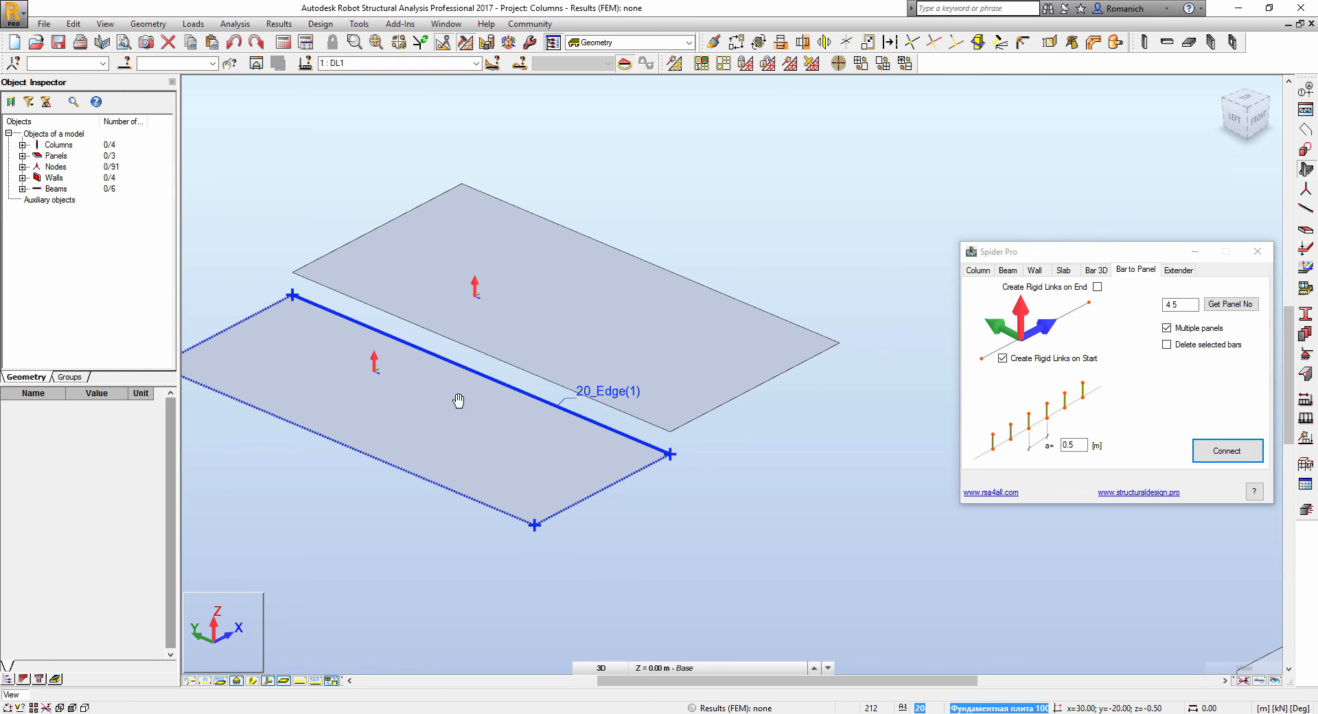
pyautogui.scroll(2, 515, 360)
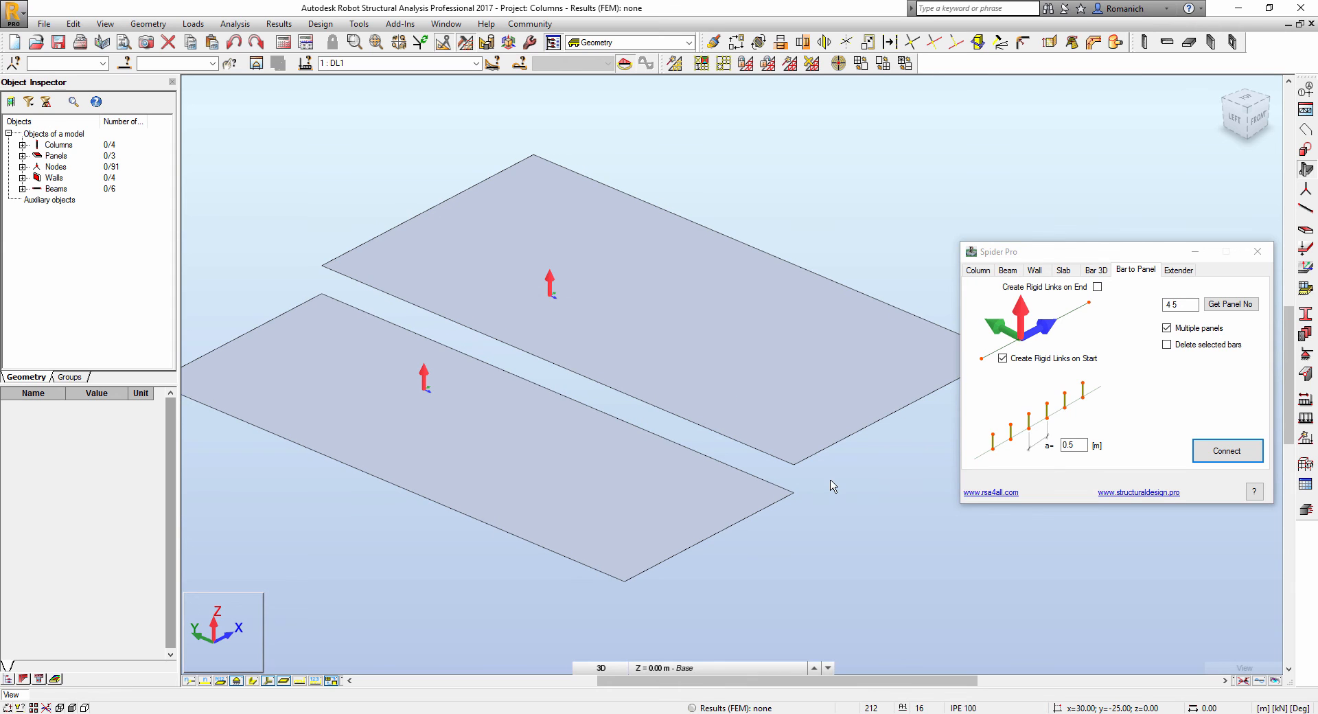
pyautogui.click(1305, 210)
# - Draw a 10 m IPE 100 beam along the lower slab's inner edge
pyautogui.click(337, 303)
pyautogui.click(793, 494)
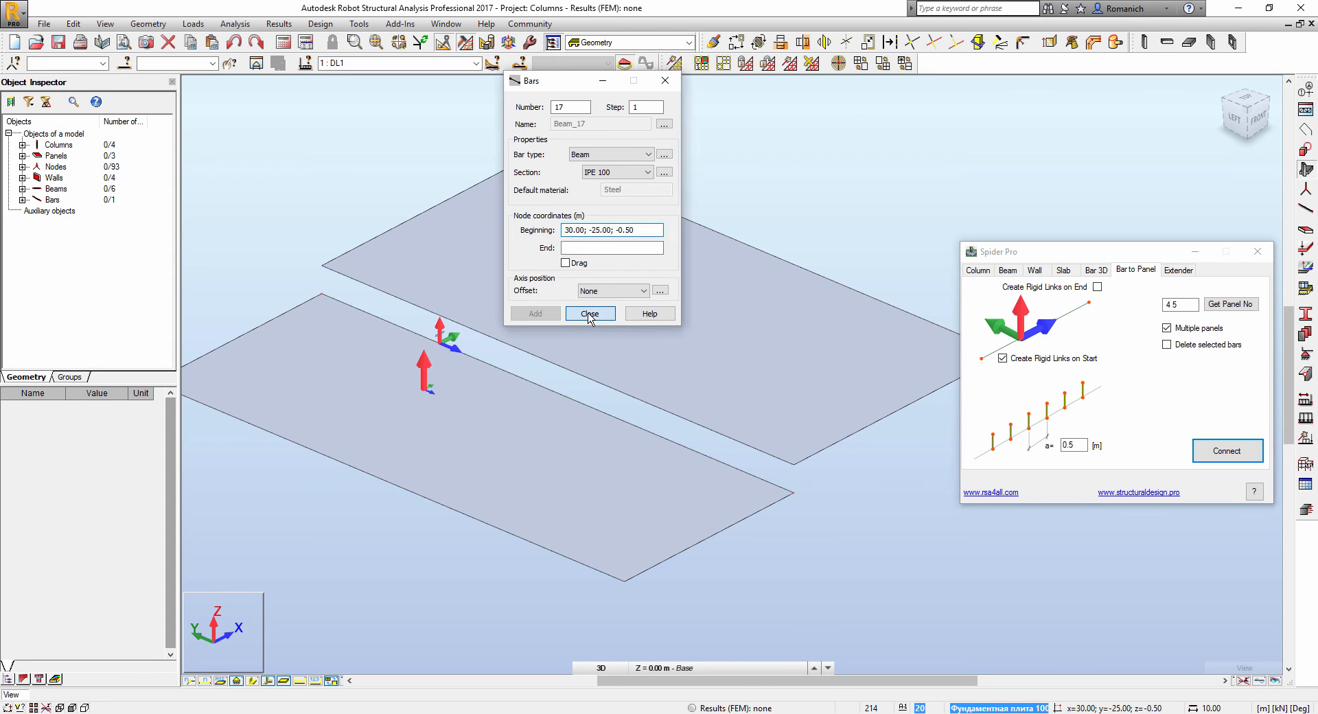
pyautogui.click(589, 313)
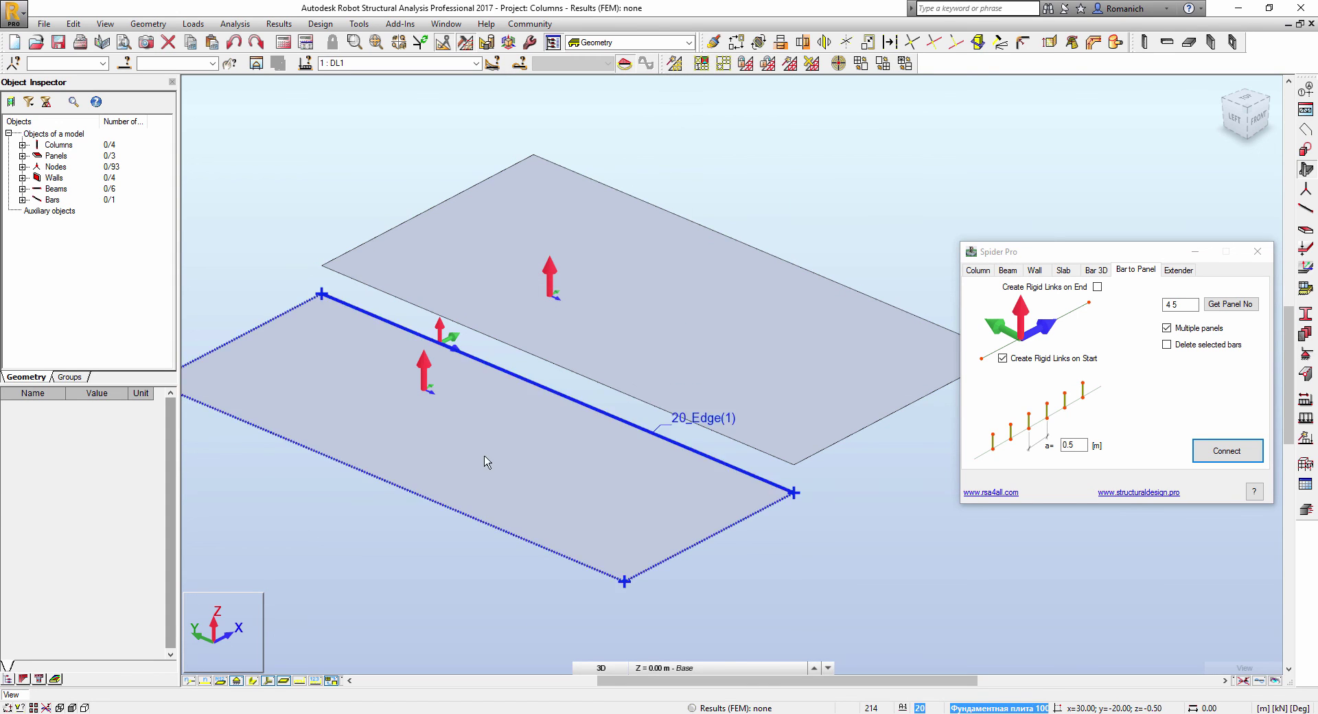
# - Select the edge beam and upper slab, enable end rigid links and load panel number 19
pyautogui.click(585, 401)
pyautogui.keyDown('ctrl'); pyautogui.click(617, 258); pyautogui.keyUp('ctrl')
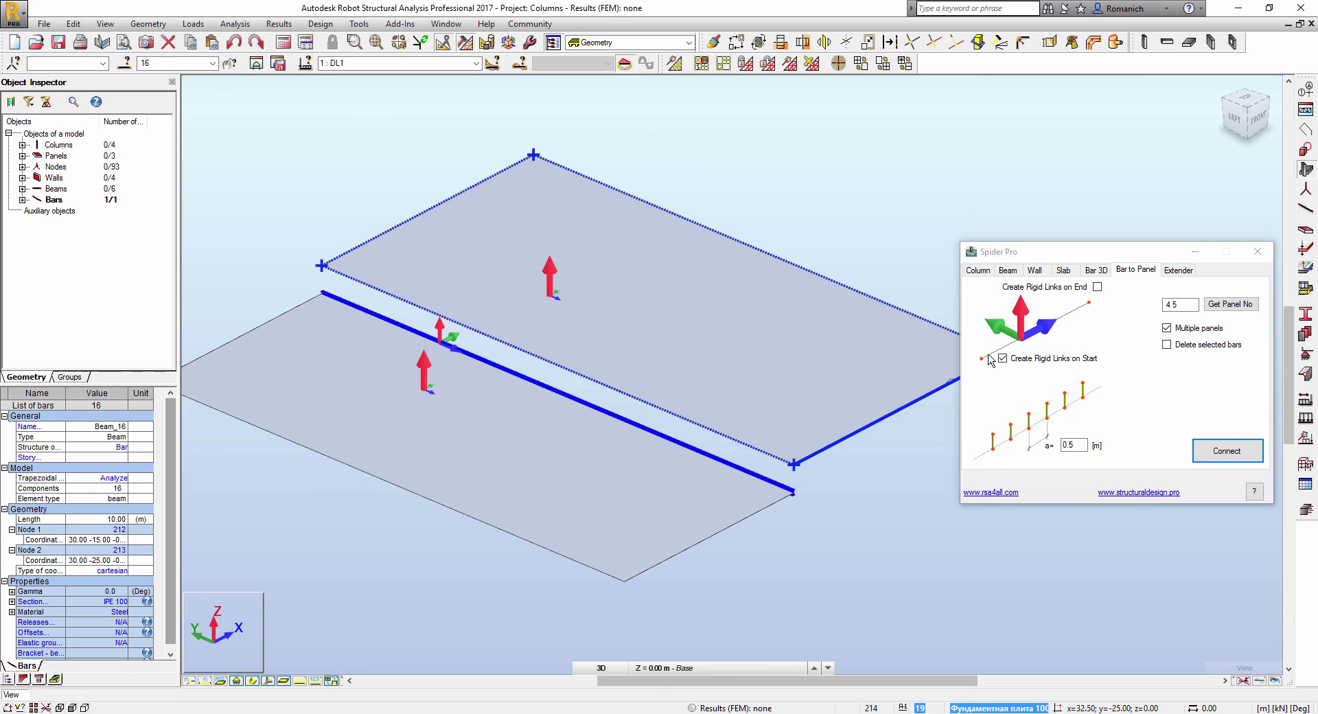
pyautogui.click(1097, 287)
pyautogui.click(1229, 303)
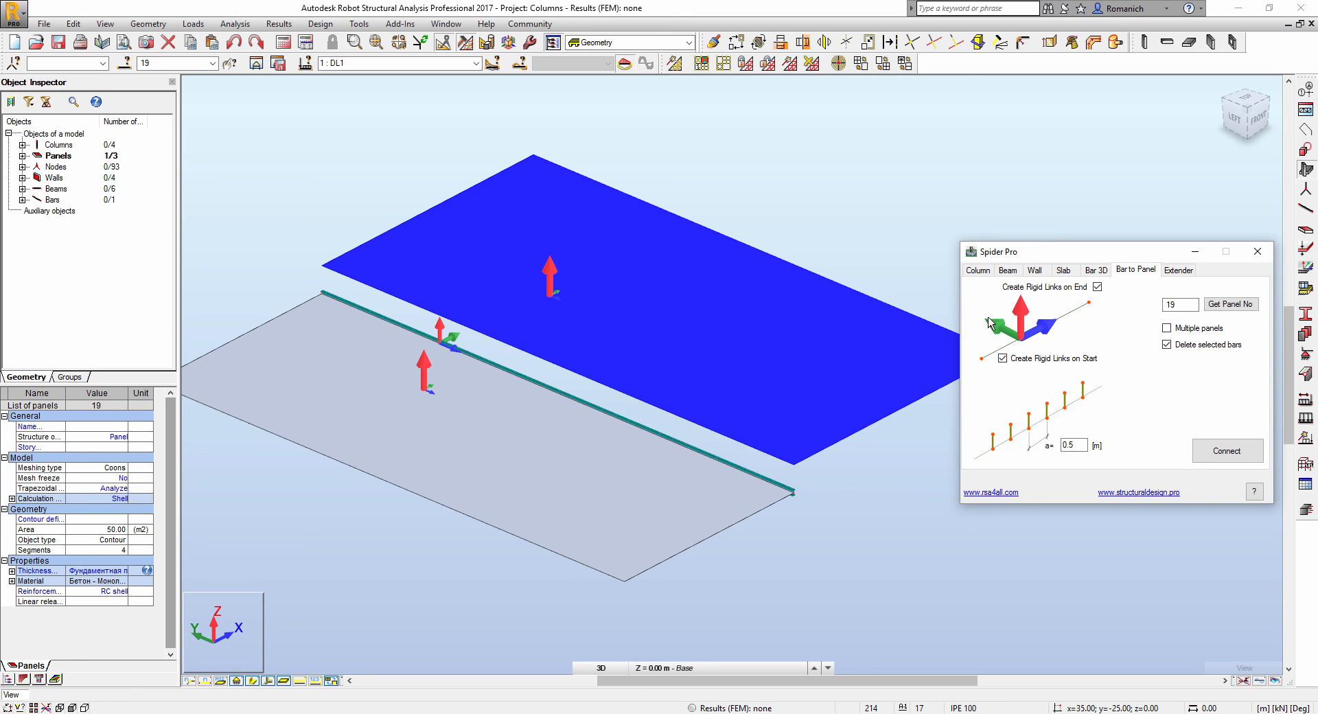
# - Connect edge bar 16 to panel 19 with rigid links at 0.5 m spacing via Spider Pro
pyautogui.click(1226, 450)
pyautogui.click(767, 471)
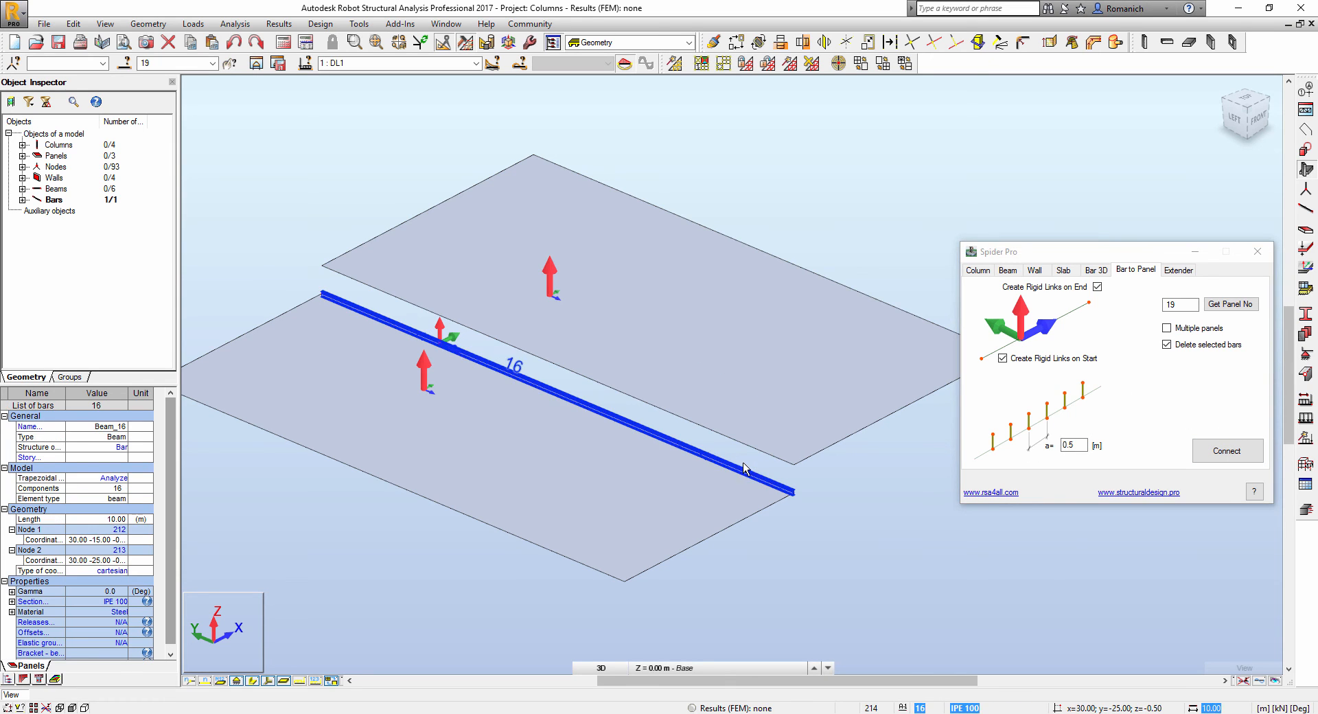
pyautogui.click(1226, 450)
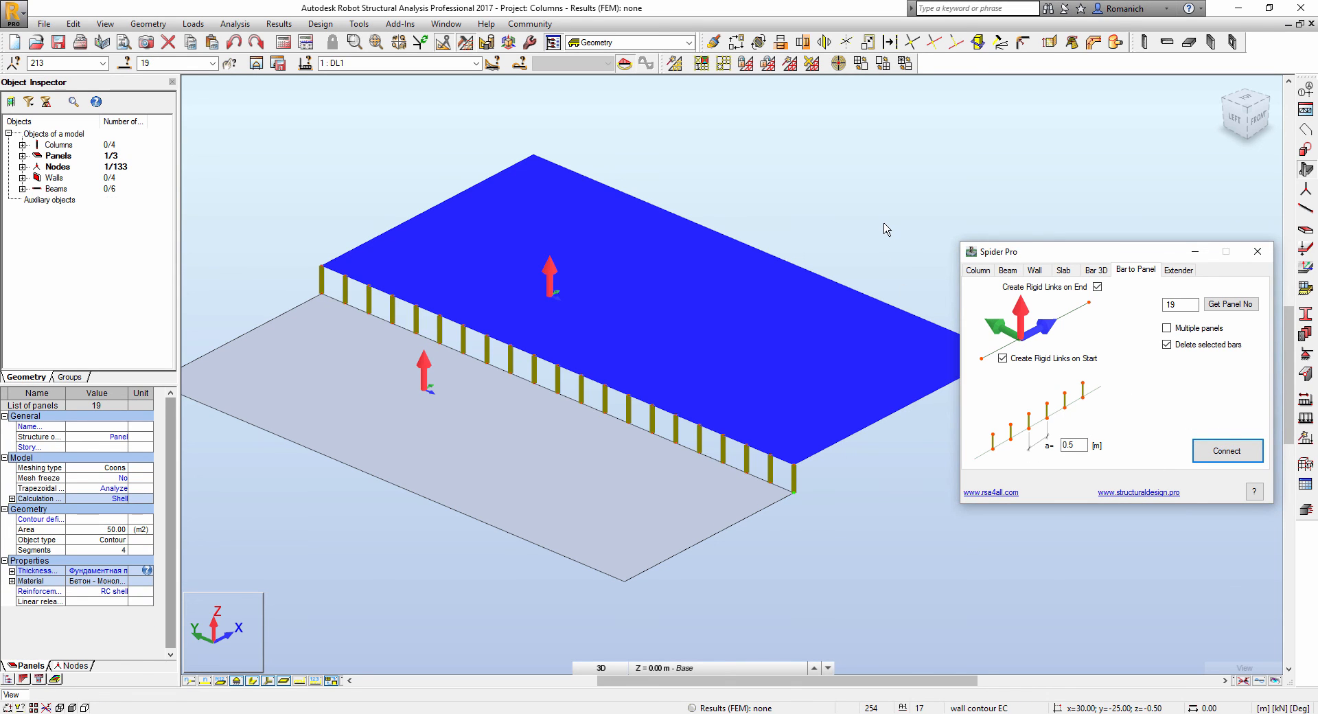
pyautogui.click(884, 228)
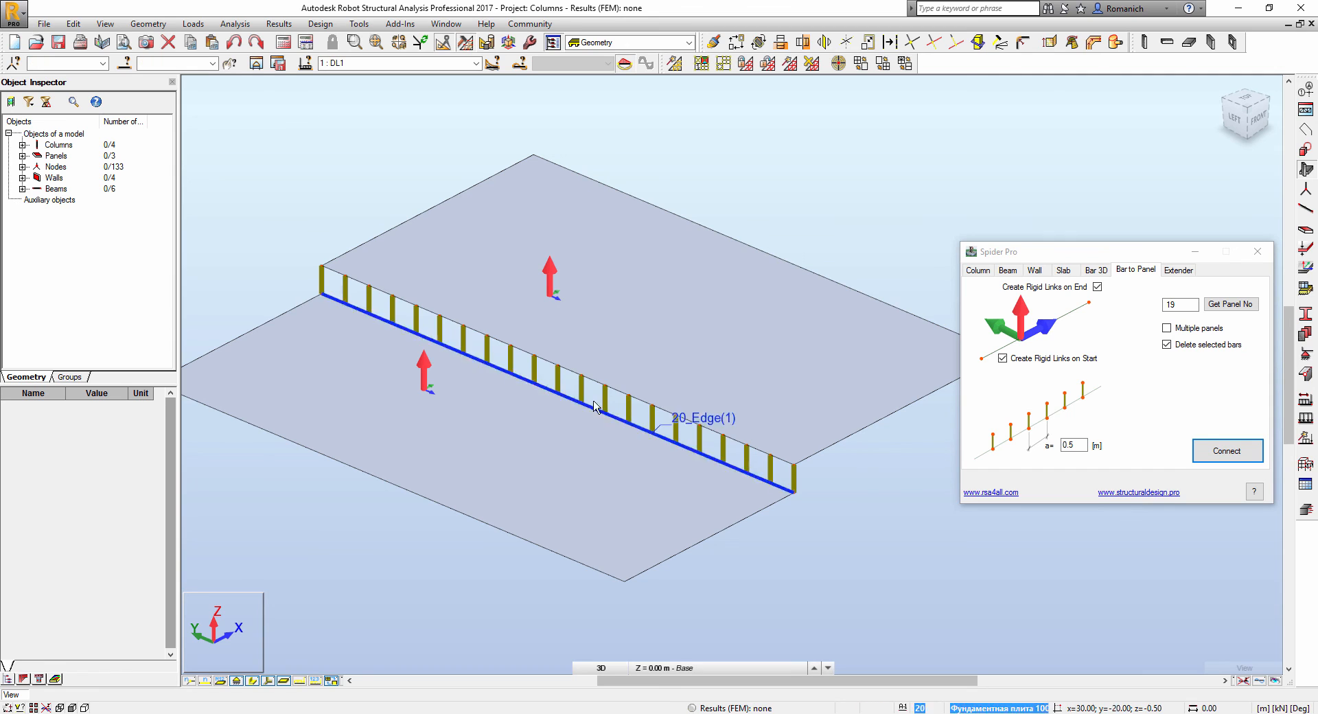
# - Orbit the view to inspect the new links joining the two slabs
pyautogui.keyDown('shift'); pyautogui.moveTo(829, 489); pyautogui.dragTo(818, 515, button='middle'); pyautogui.keyUp('shift')
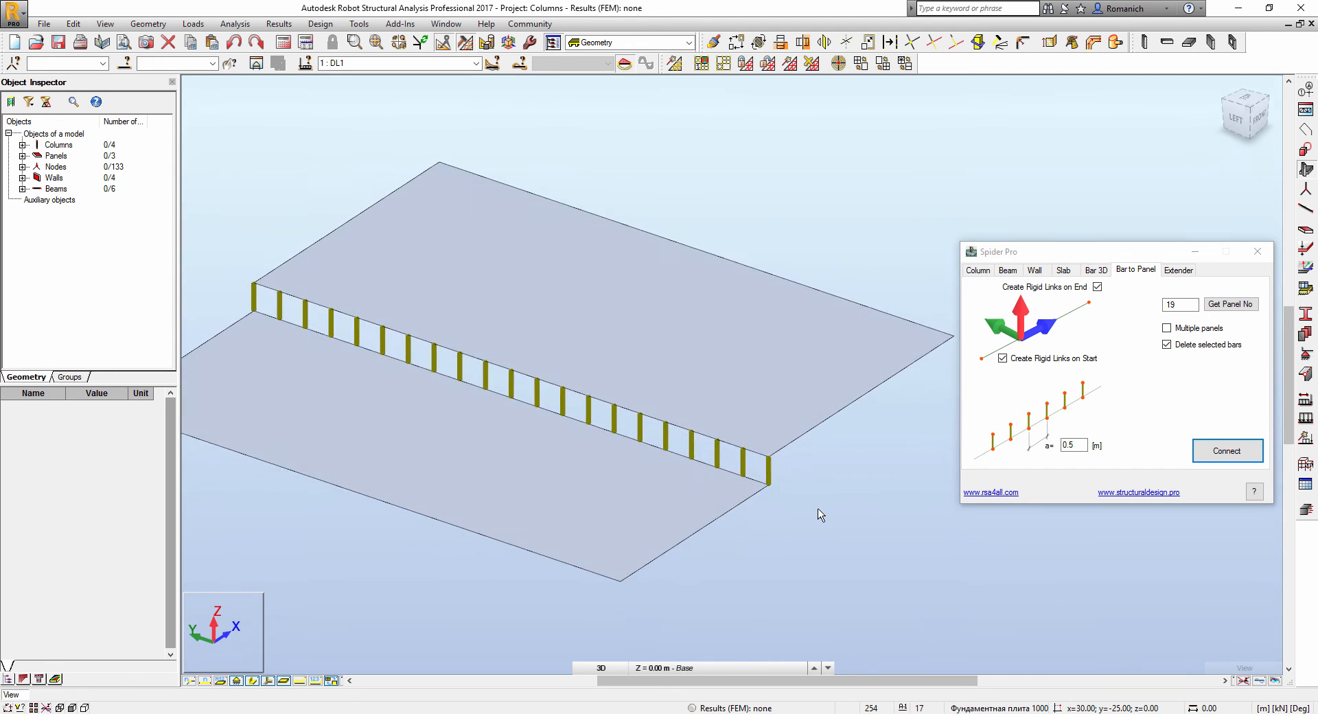
pyautogui.scroll(-3, 818, 514)
pyautogui.scroll(-3, 854, 473)
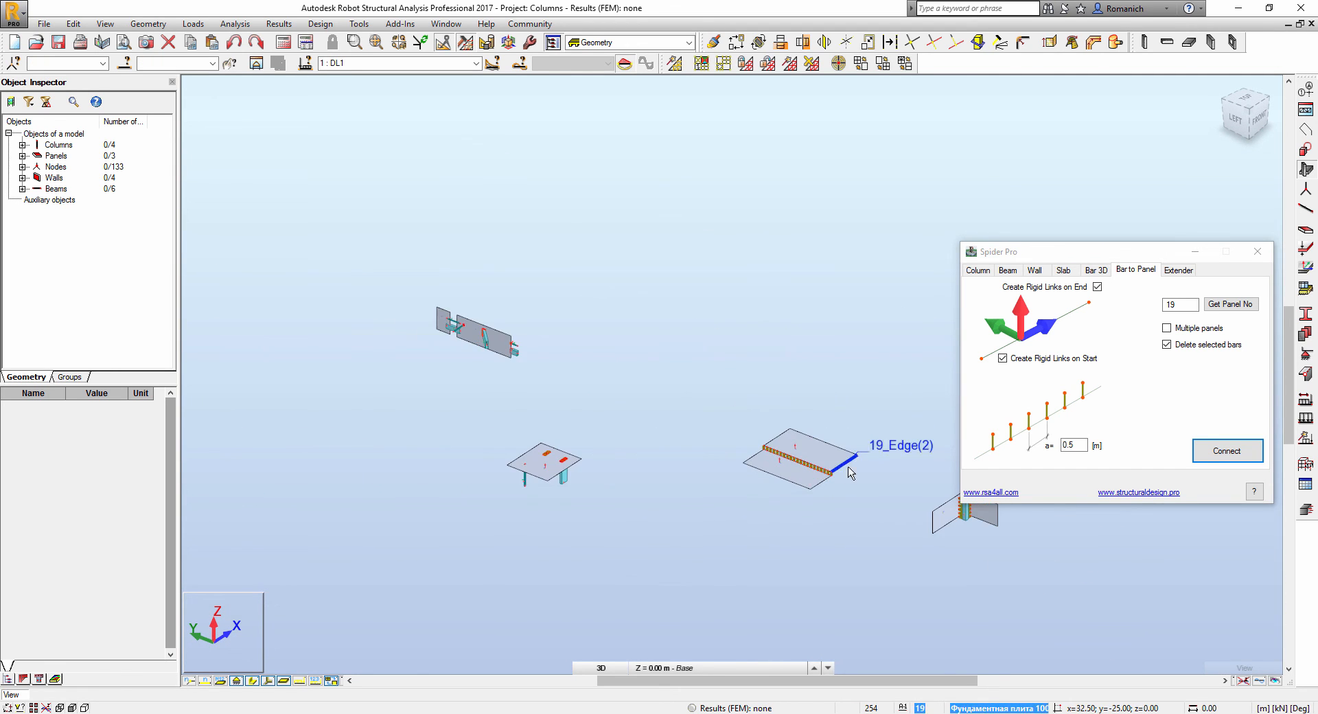
pyautogui.scroll(3, 842, 479)
pyautogui.scroll(3, 846, 489)
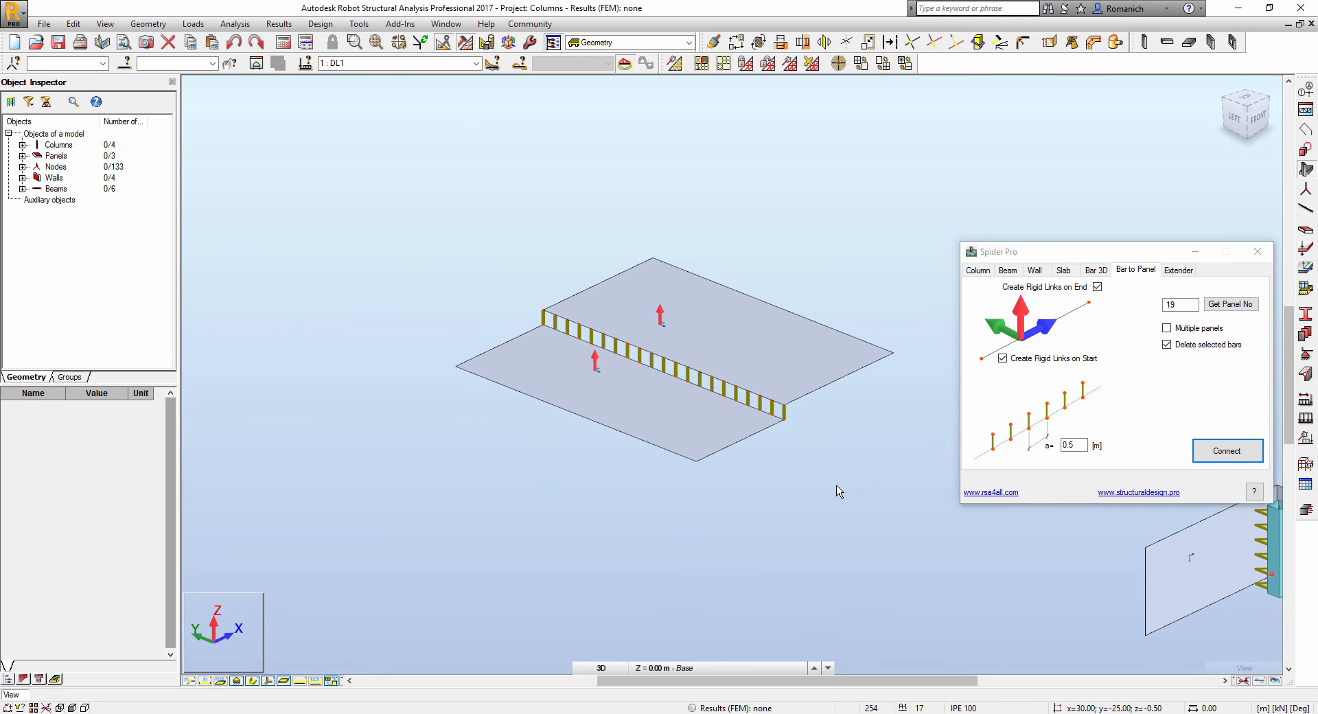
pyautogui.keyDown('shift'); pyautogui.moveTo(841, 497); pyautogui.dragTo(845, 494, button='middle'); pyautogui.keyUp('shift')
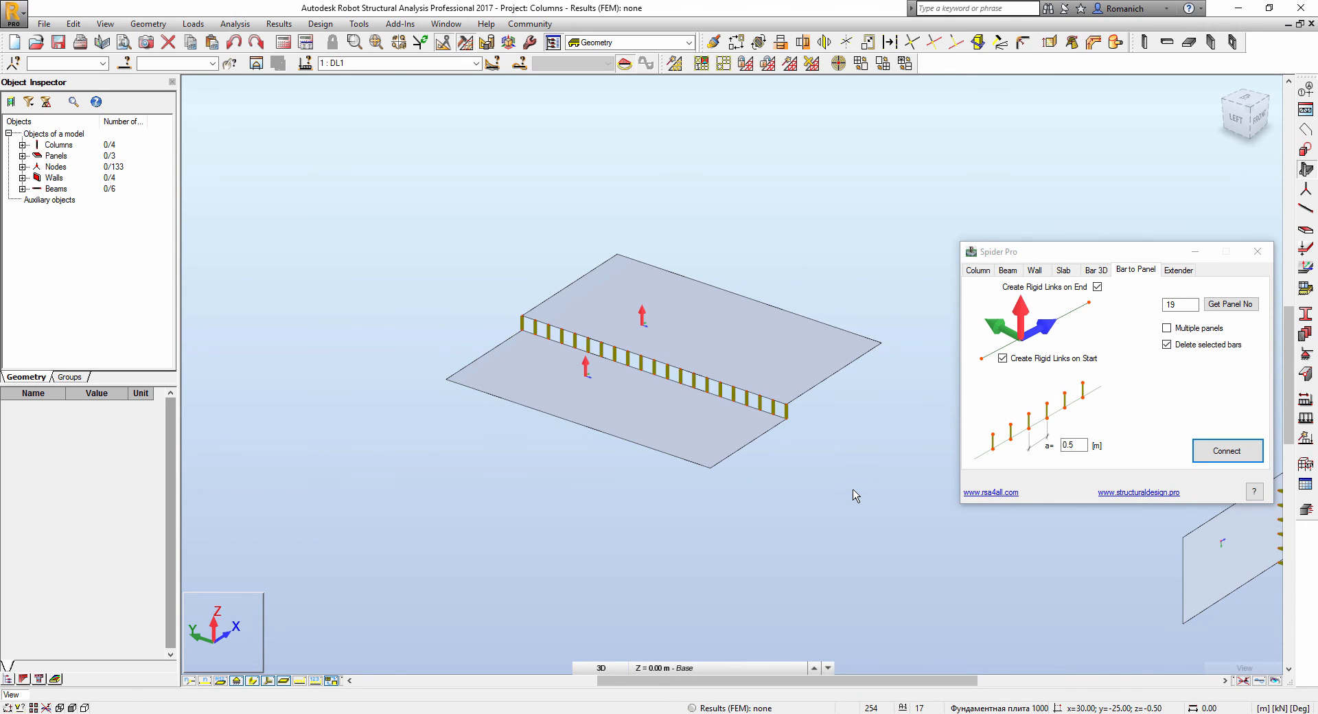